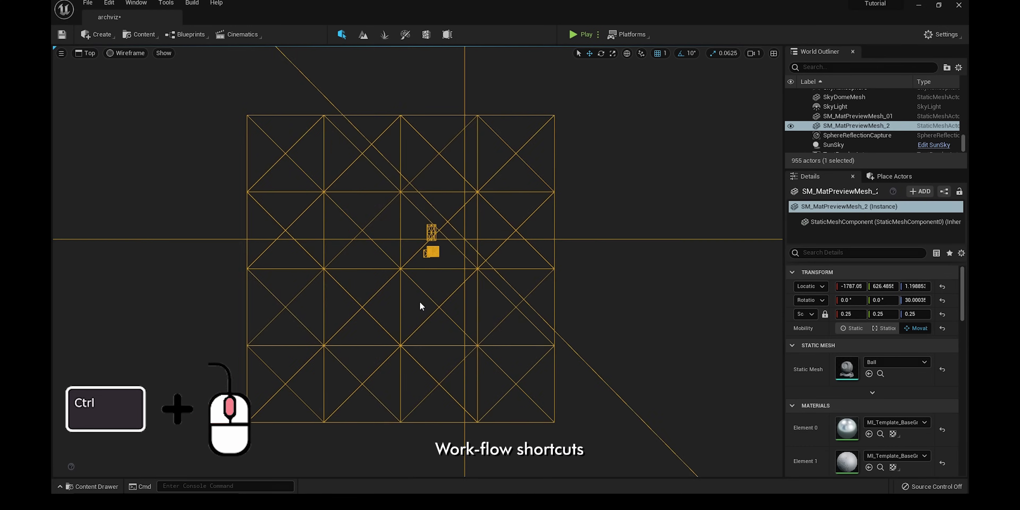
middle_click_drag(421, 303, 325, 299, "ctrl")
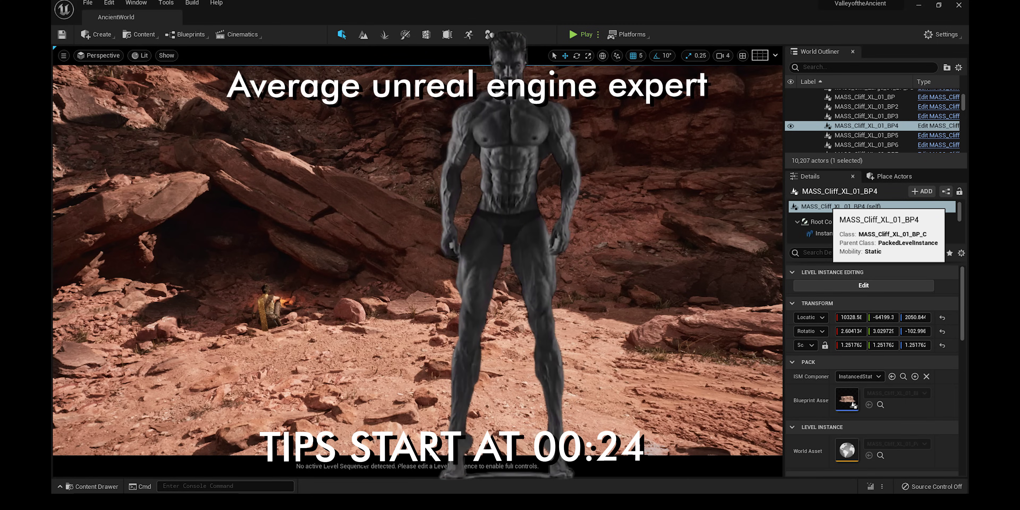
key("2")
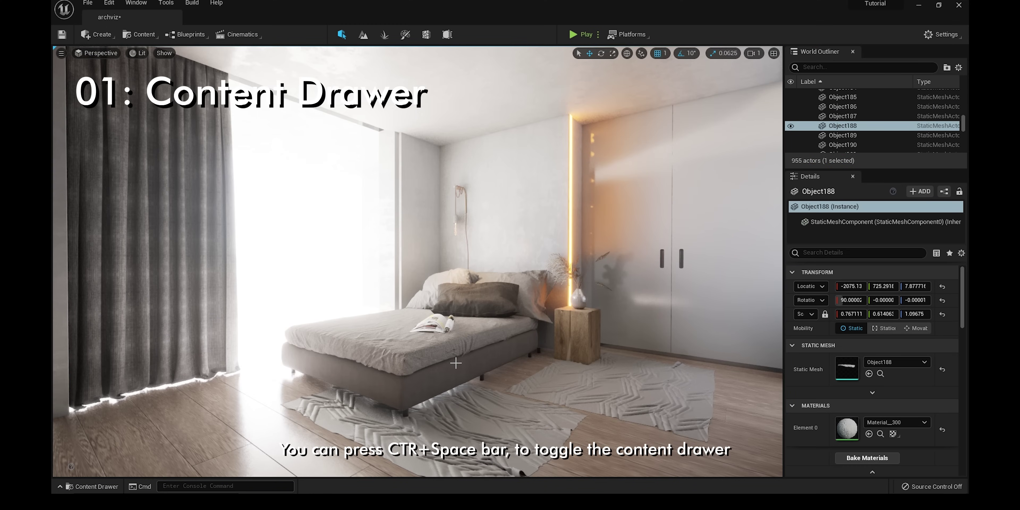
Toggle the content drawer open and closed over the level viewport
key("ctrl+space")
key("ctrl+space")
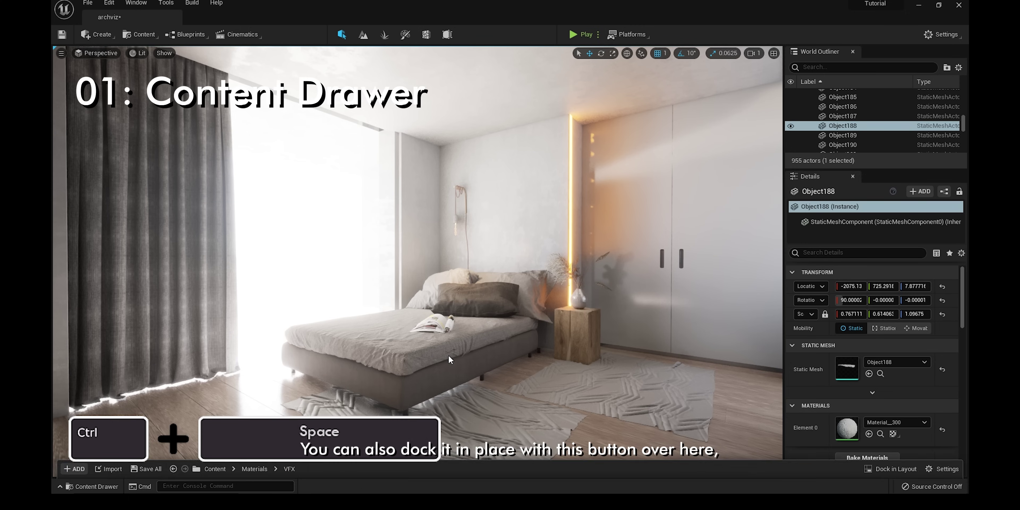
key("ctrl+space")
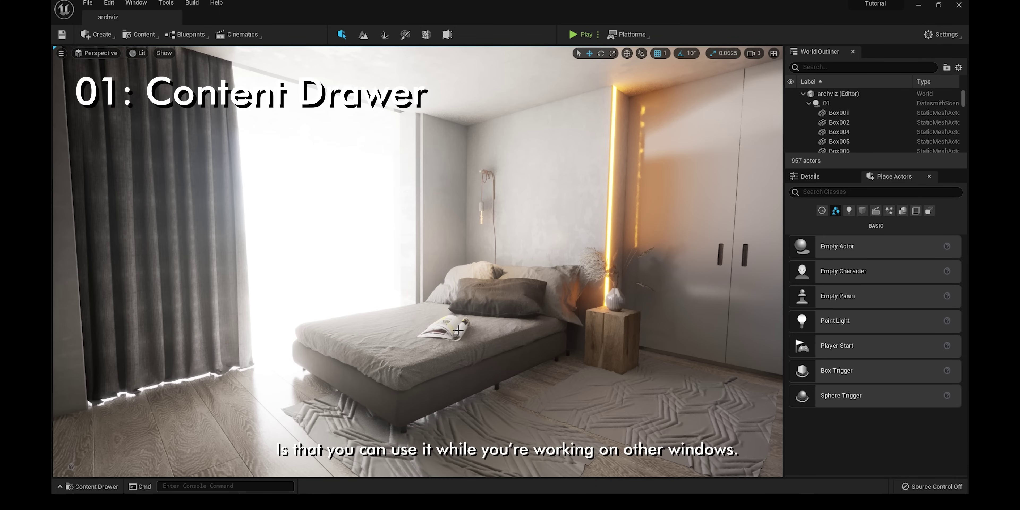
Switch to the asset editors and toggle the content drawer in the Emmisive_1 material and the Inmon Niagara system
mouse_move(322, 502)
left_click(545, 454)
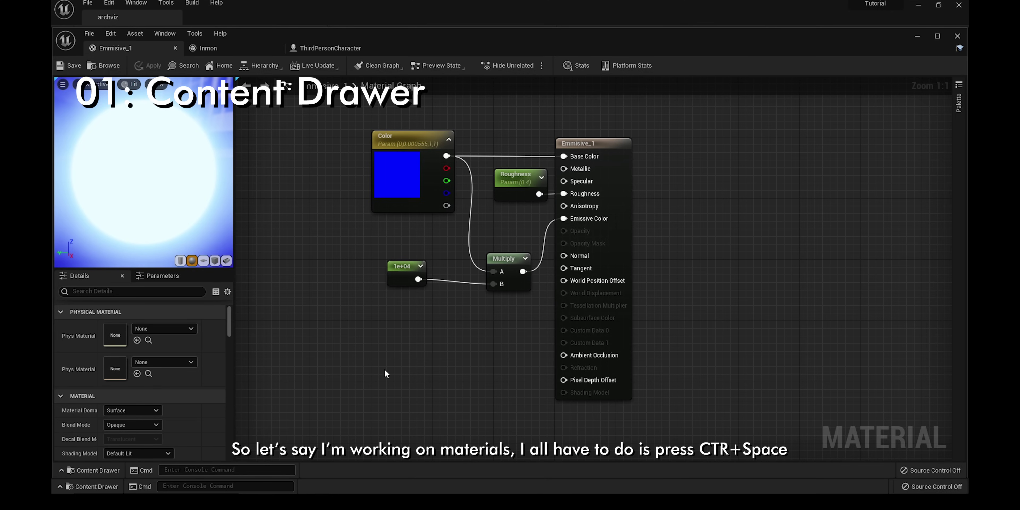
key("ctrl+space")
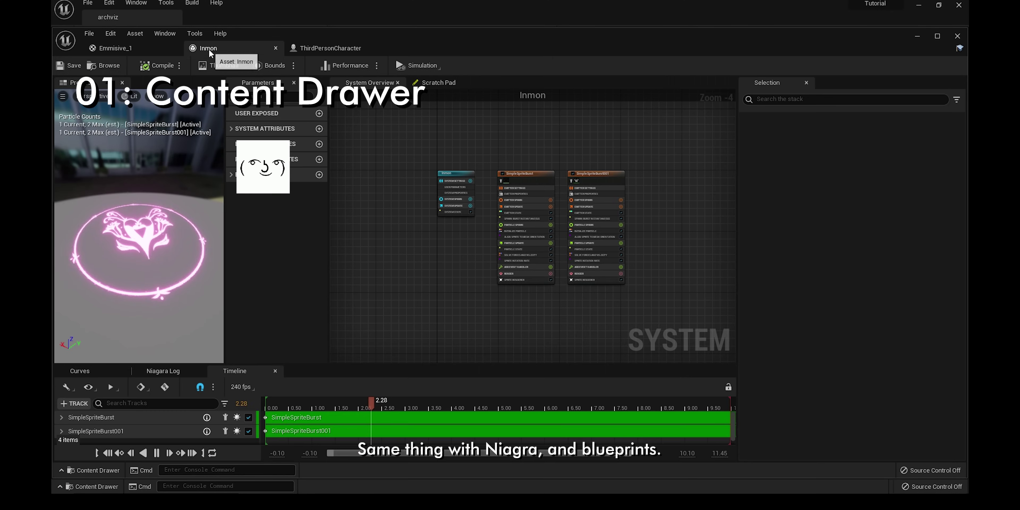
key("ctrl+space")
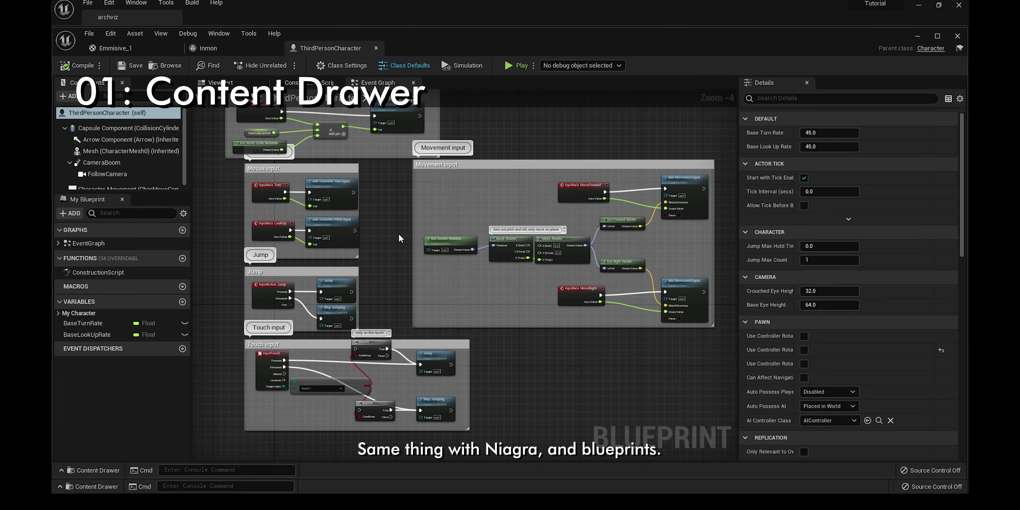
key("ctrl+space")
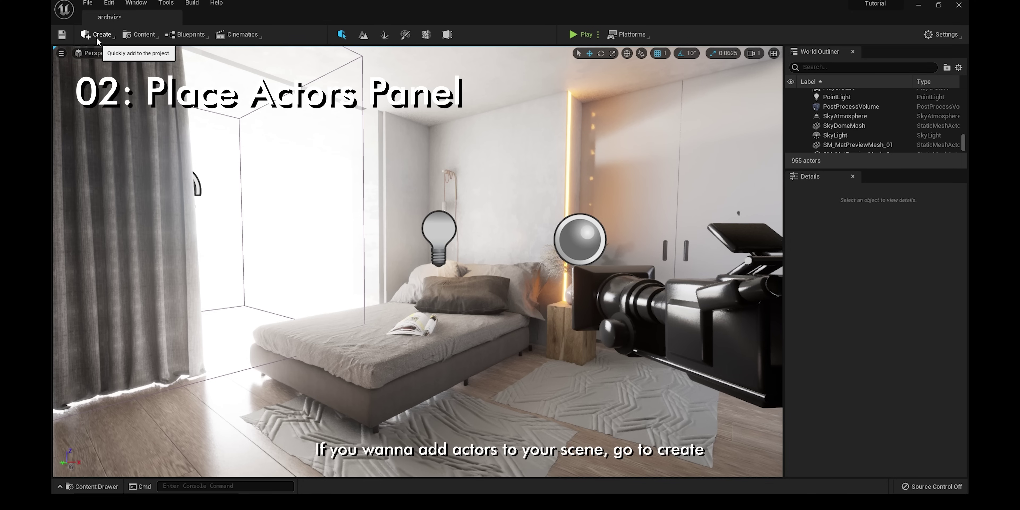
Search all placeable actor classes for "post" and clear the search
left_click(97, 35)
mouse_move(130, 118)
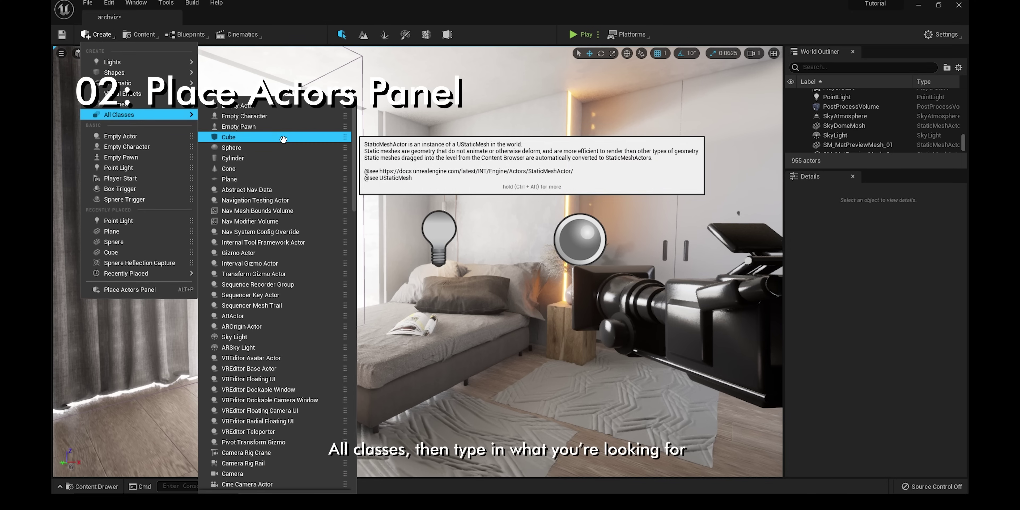
type("post")
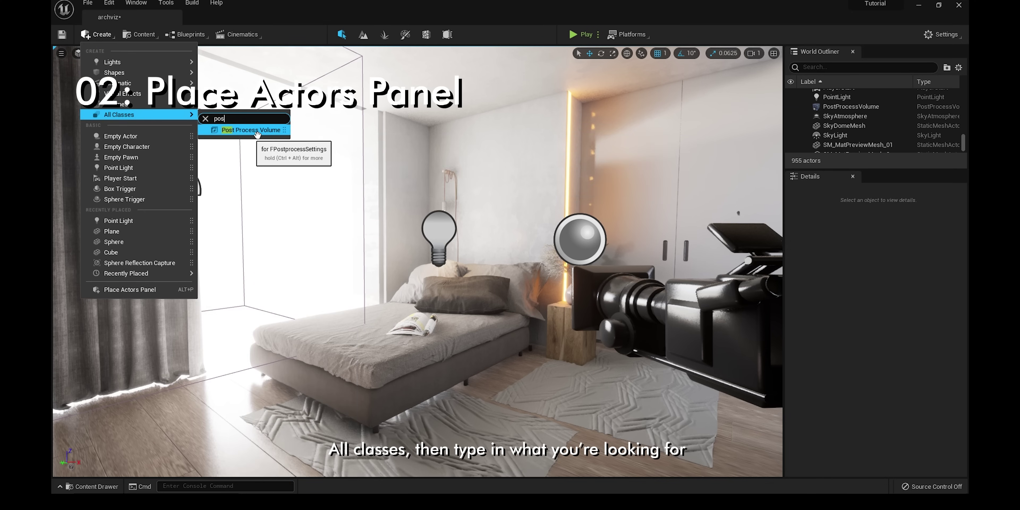
key("BackSpace")
key("BackSpace")
key("BackSpace")
key("BackSpace")
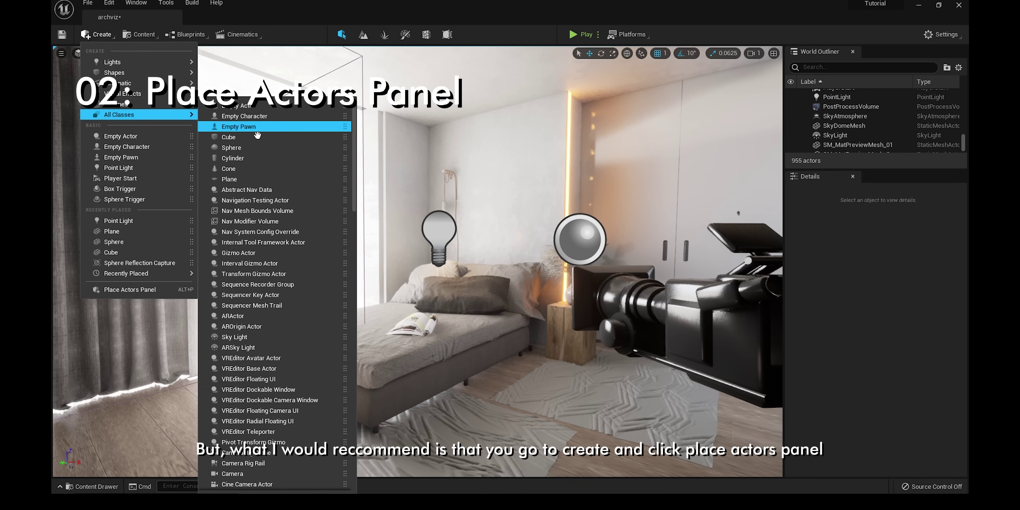
Open the Place Actors panel, browse its Lights and Visual Effects categories, and dock it beside Details
left_click(118, 291)
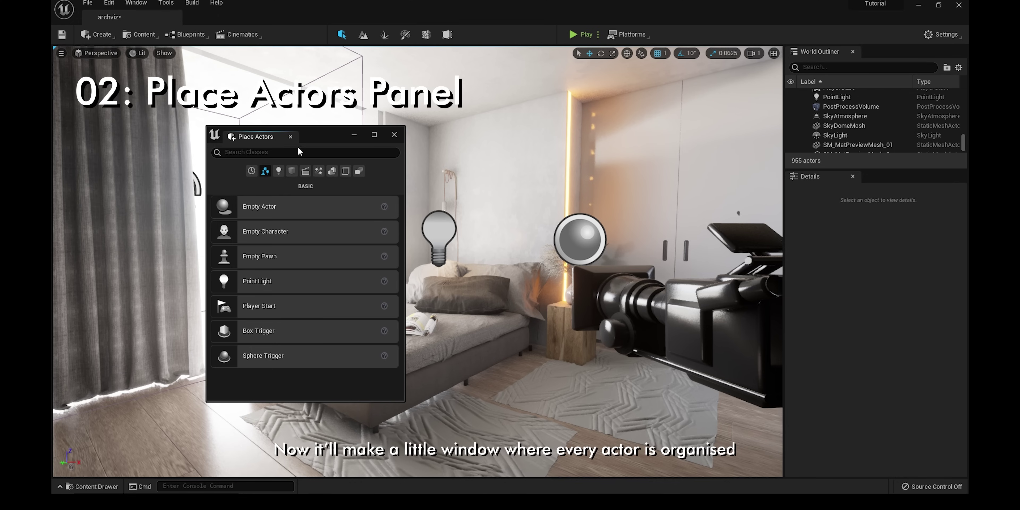
left_click(279, 173)
left_click(319, 171)
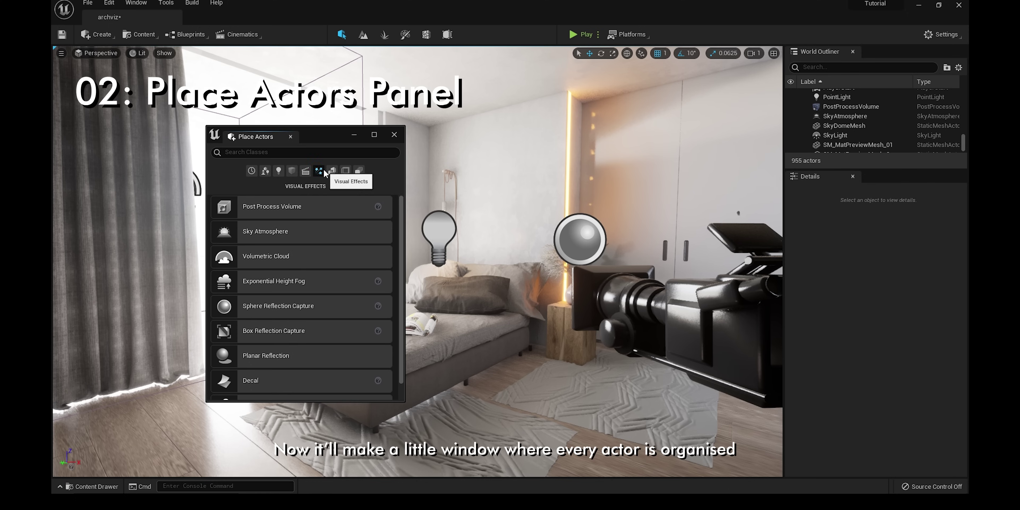
left_click_drag(256, 137, 890, 192)
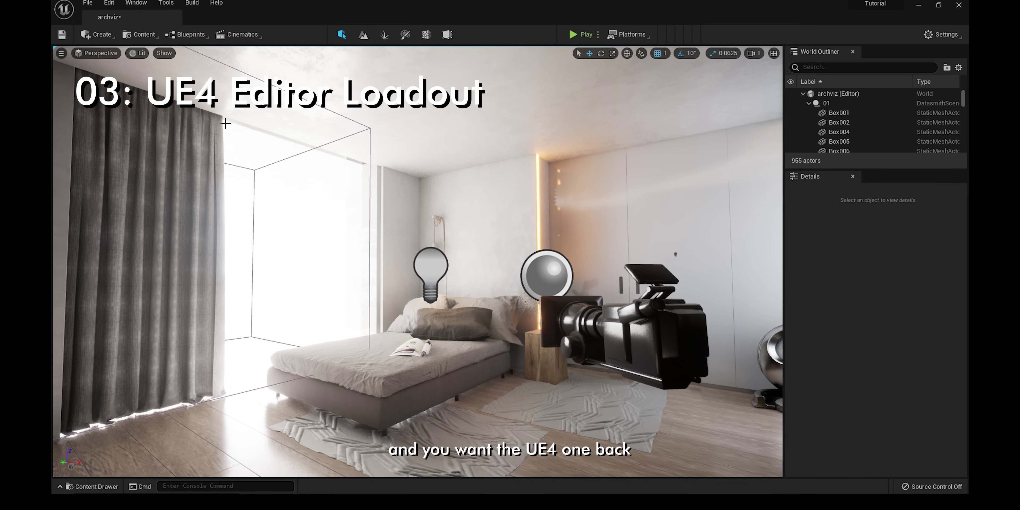
Load the UE4 Classic Layout and return to the Default Editor Layout
left_click(136, 3)
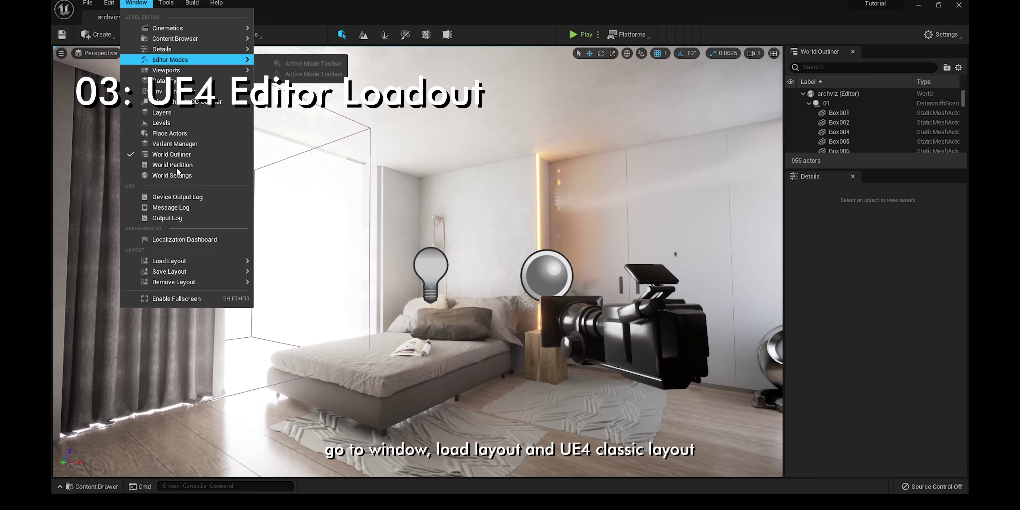
mouse_move(193, 261)
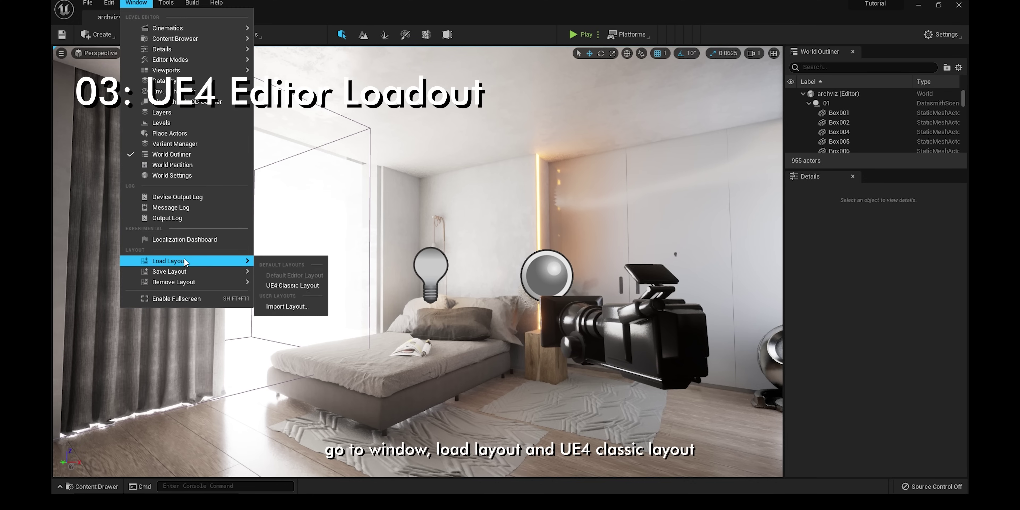
left_click(284, 282)
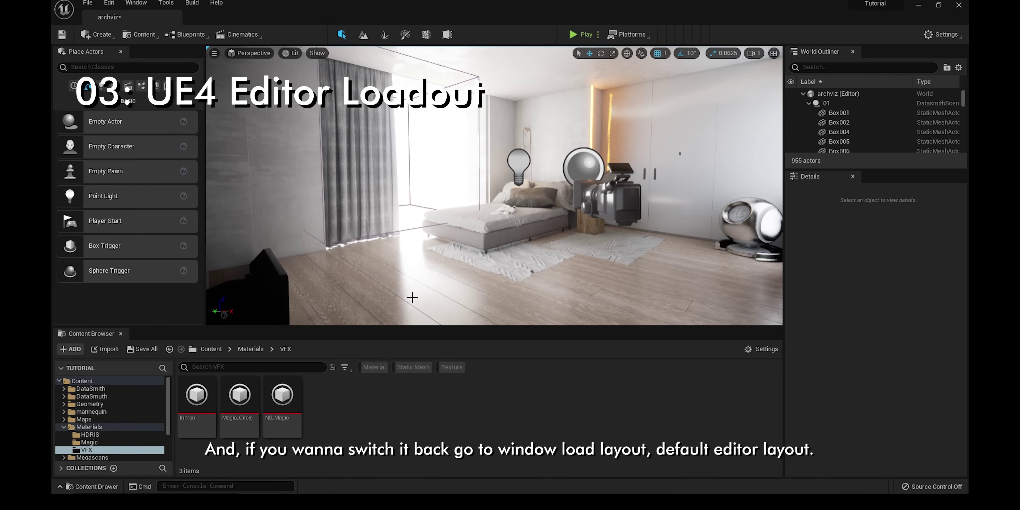
right_click_drag(412, 297, 427, 264)
left_click(134, 3)
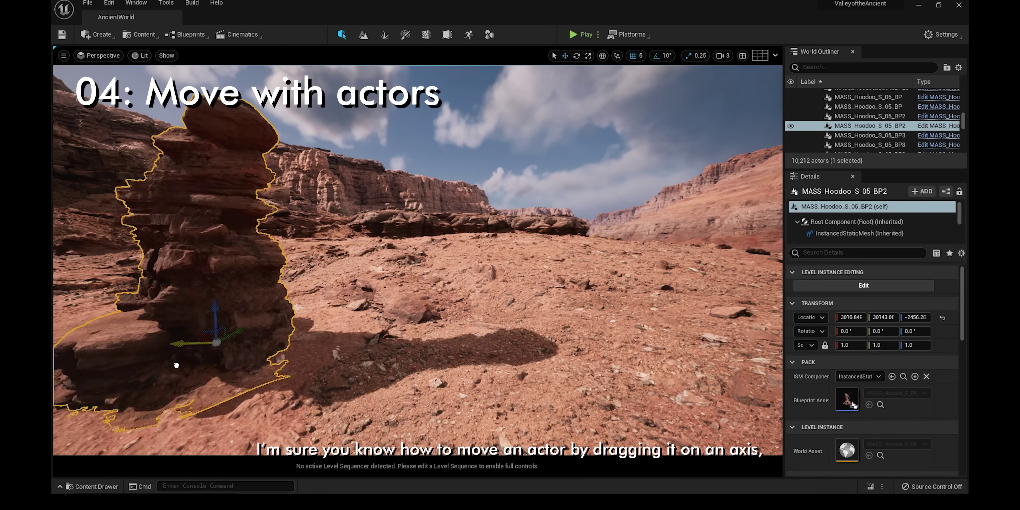
Move the MASS_Hoodoo_S_05_BP2 rock pillar with the view following it, and duplicate it along one axis
left_click_drag(177, 365, 186, 347)
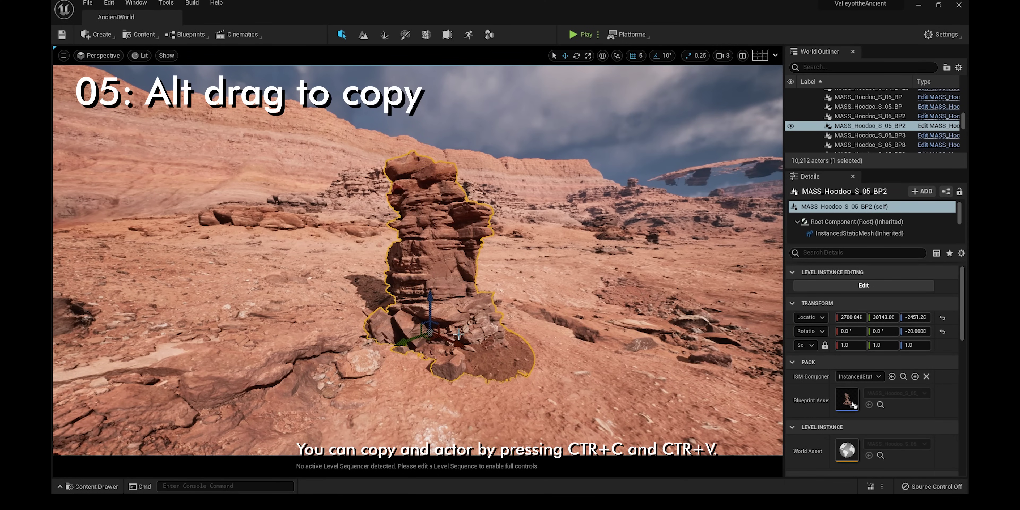
left_click_drag(459, 335, 462, 343, "alt")
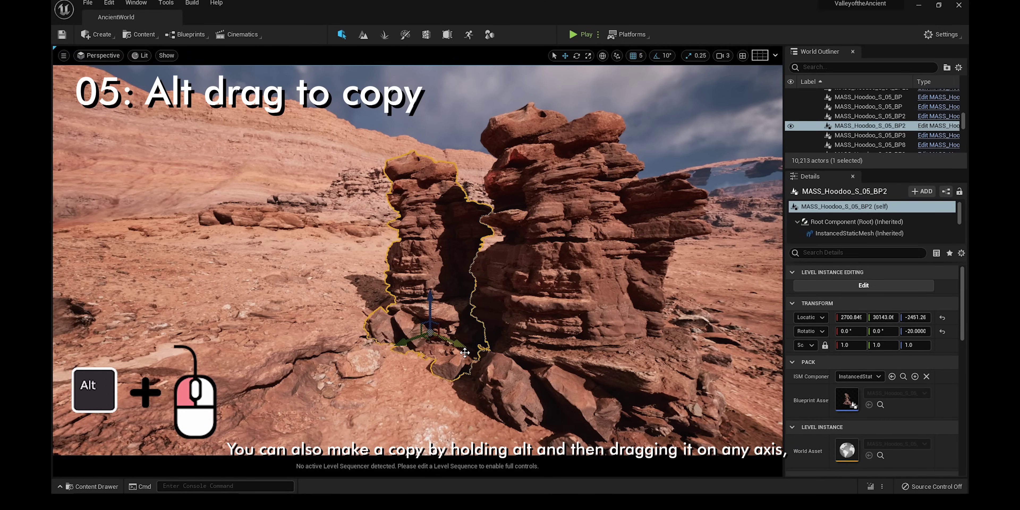
left_click_drag(457, 348, 419, 329, "alt")
left_click(426, 348)
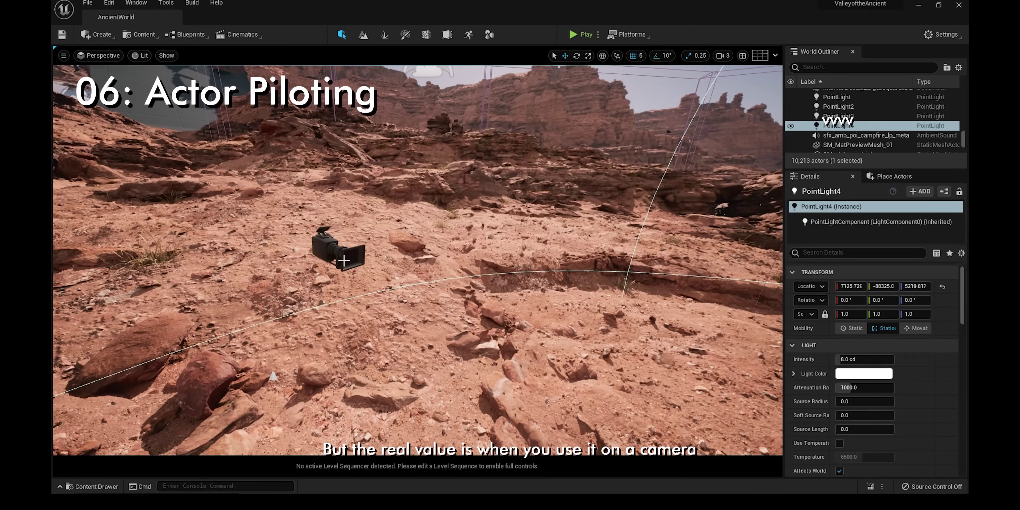
Reposition the CineCameraActor on the ground, and pilot it until its shot frames the white cube
left_click(340, 259)
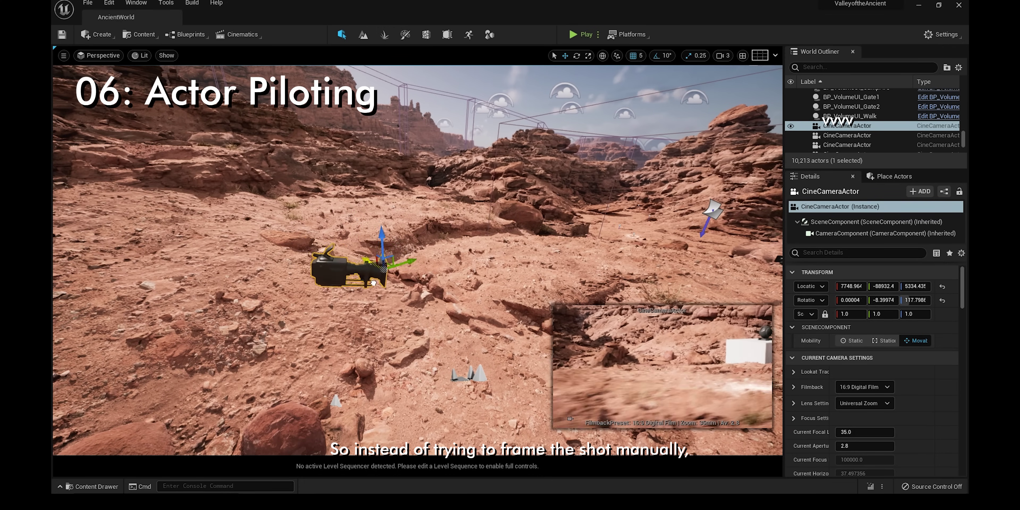
left_click_drag(373, 283, 503, 362)
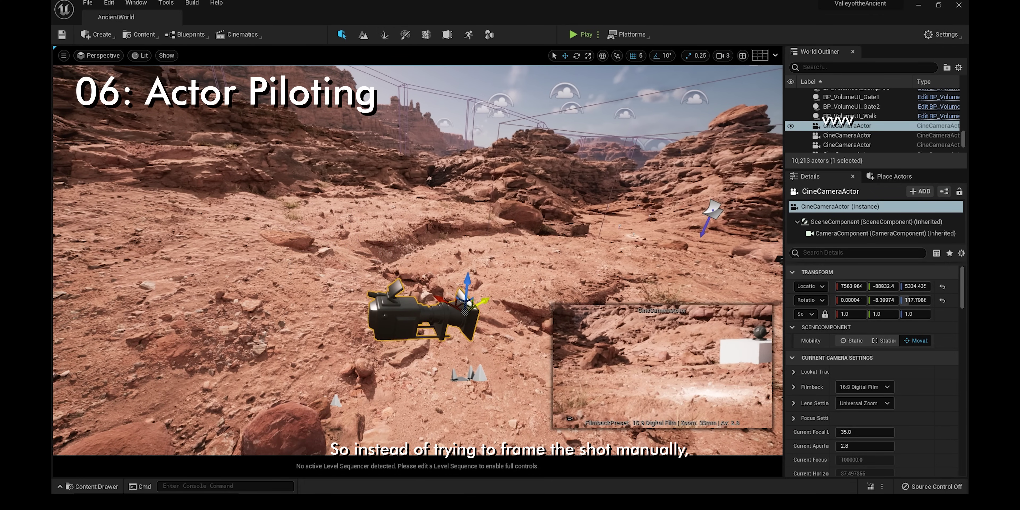
right_click(443, 311)
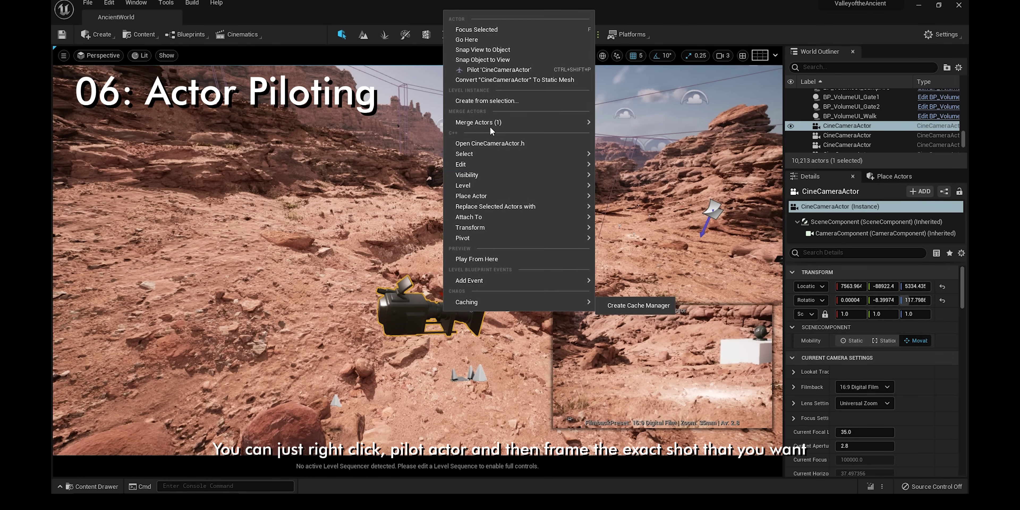
left_click(491, 70)
key("w")
right_click_drag(462, 106, 599, 95)
key("a")
key("s")
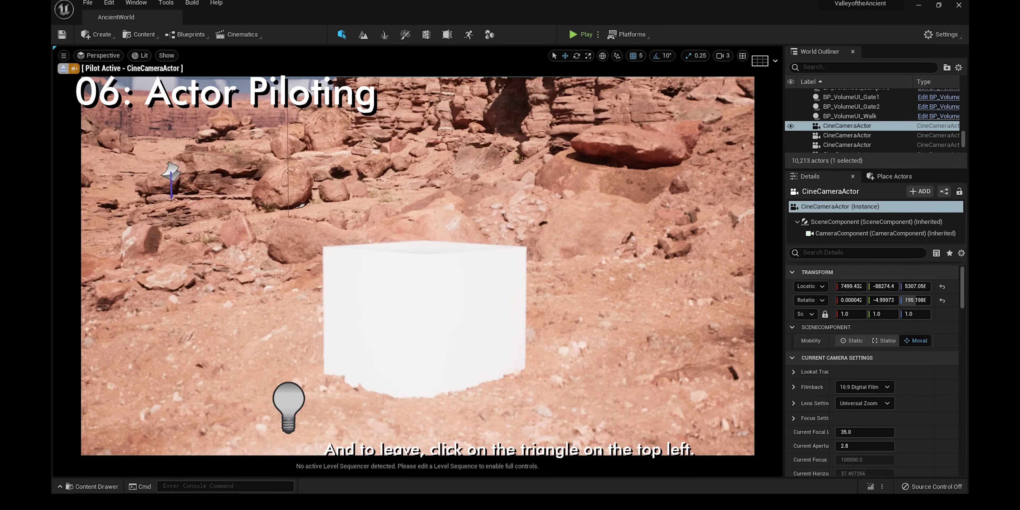
left_click(62, 69)
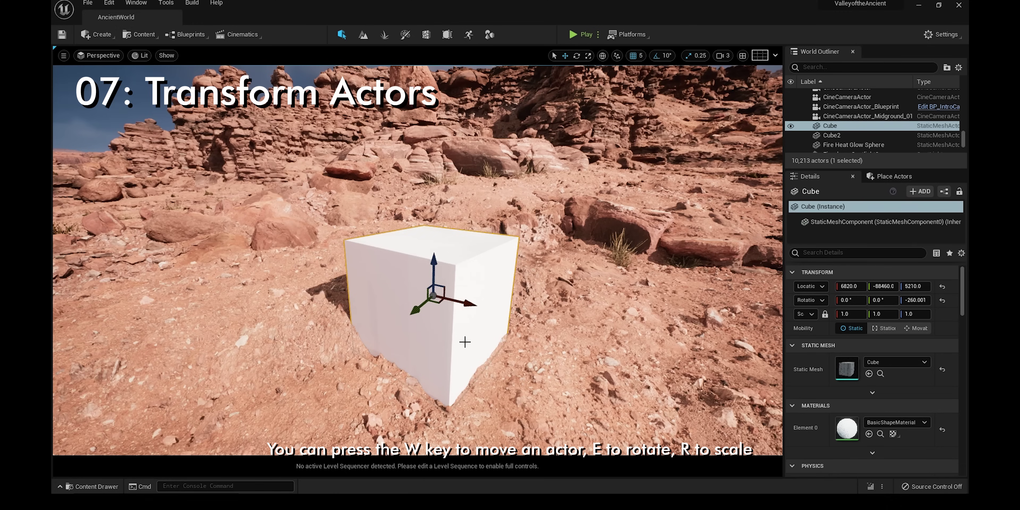
Move the white cube to X 6835.0 and cycle through the move, rotate and scale transform modes
key("w")
left_click_drag(436, 302, 468, 312)
key("e")
key("r")
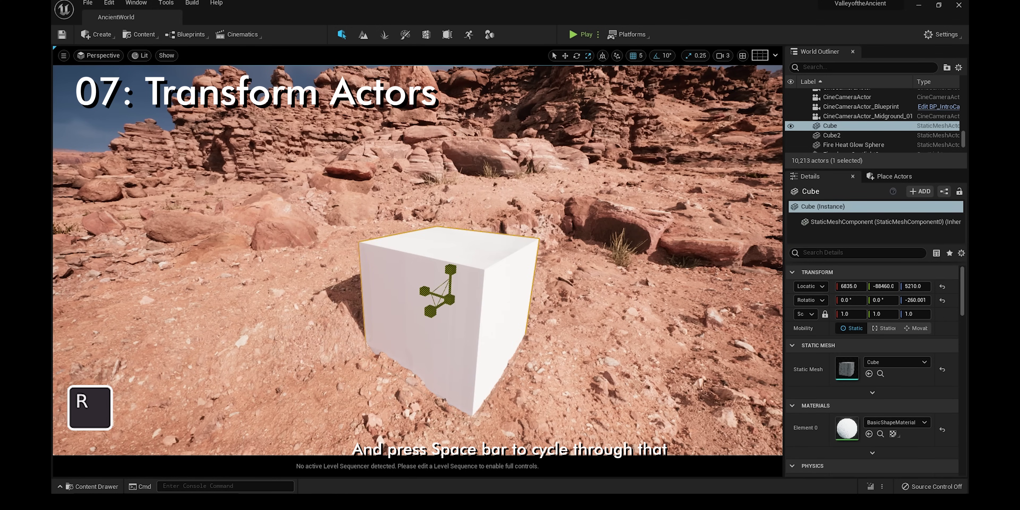
key("space")
key("space")
key("space")
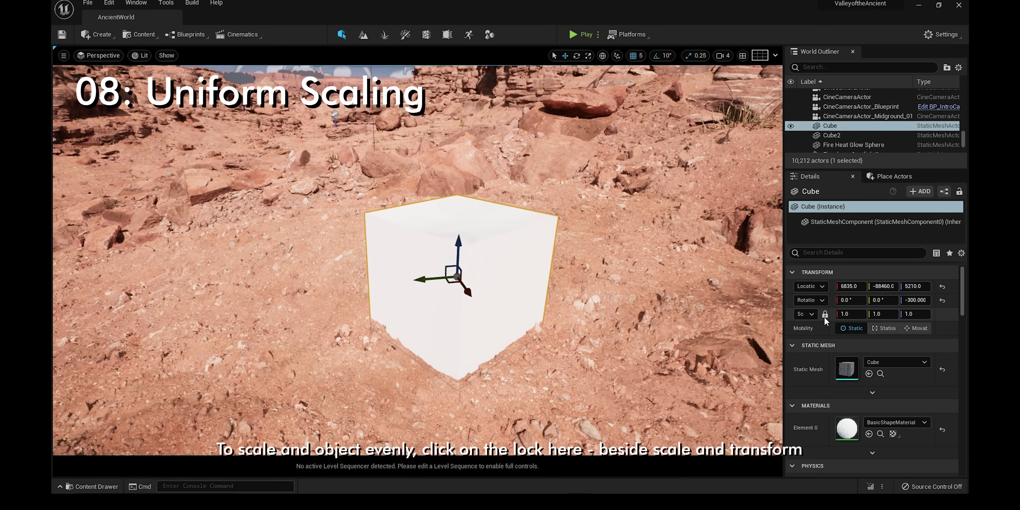
Set the cube's scale to 2.0 uniformly on all three axes
left_click(860, 317)
type("2")
key("Return")
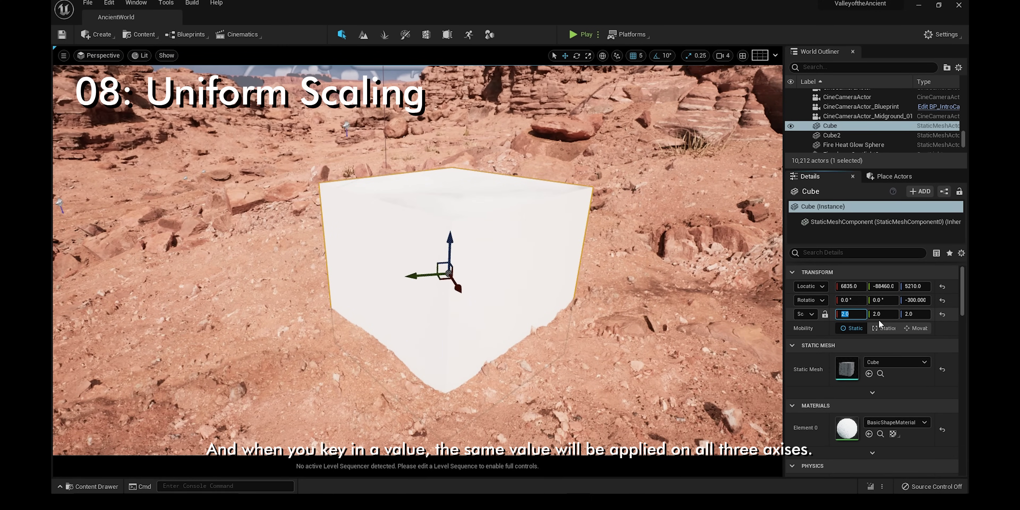
Stretch the cube unevenly by setting its X scale to 4.0 and its Z scale to 1.0
type("4")
key("Return")
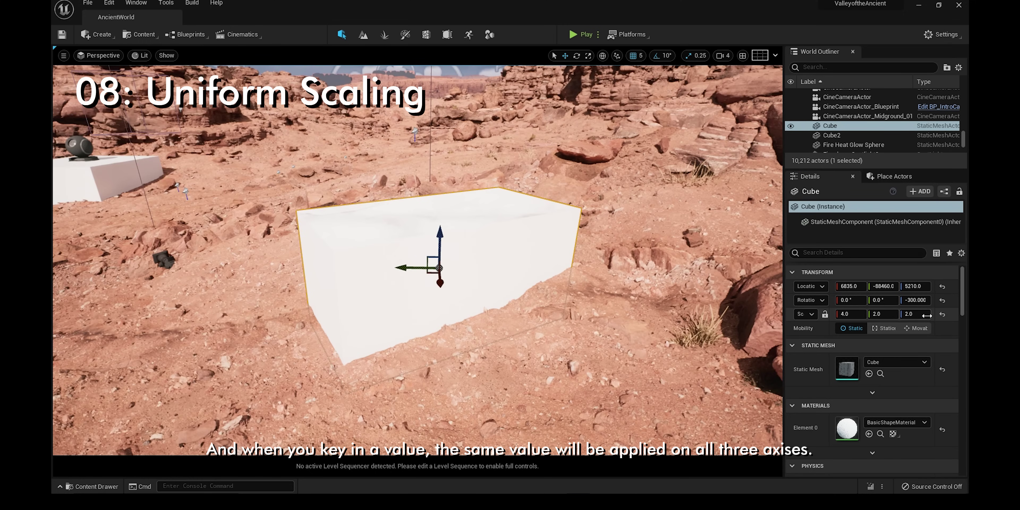
left_click(927, 315)
type("1")
key("Return")
left_click_drag(594, 301, 629, 305, "alt")
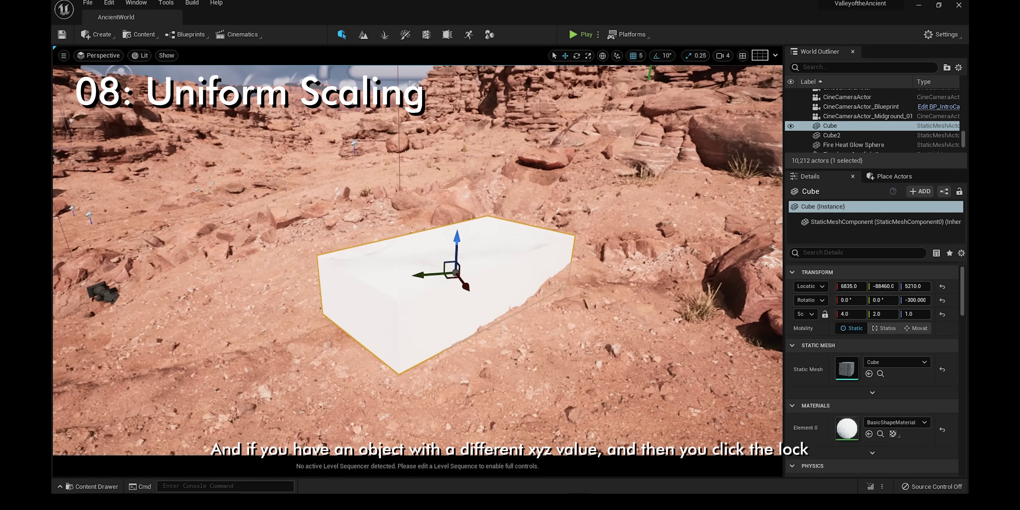
Toggle the scale ratio lock and scale the stretched cube proportionally in the viewport
left_click(825, 314)
key("r")
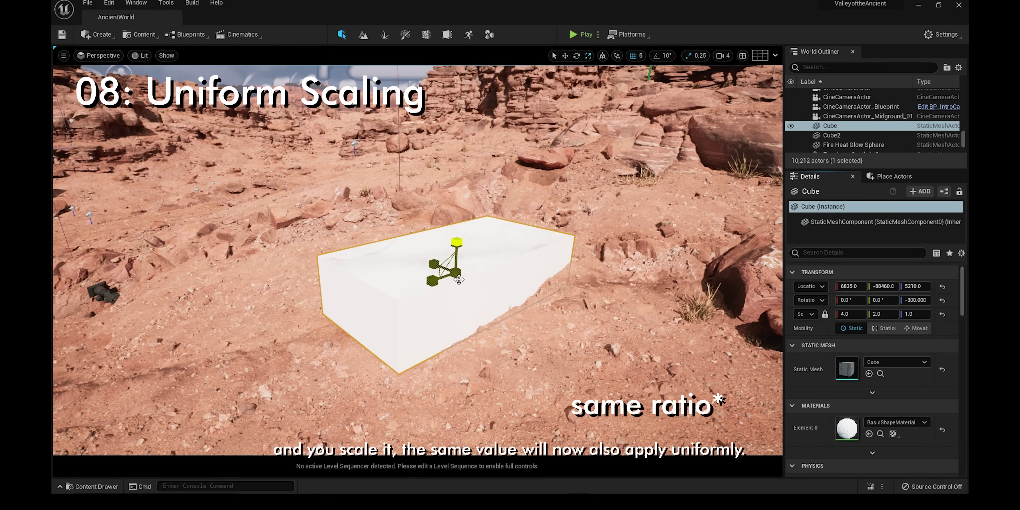
left_click_drag(459, 278, 643, 328)
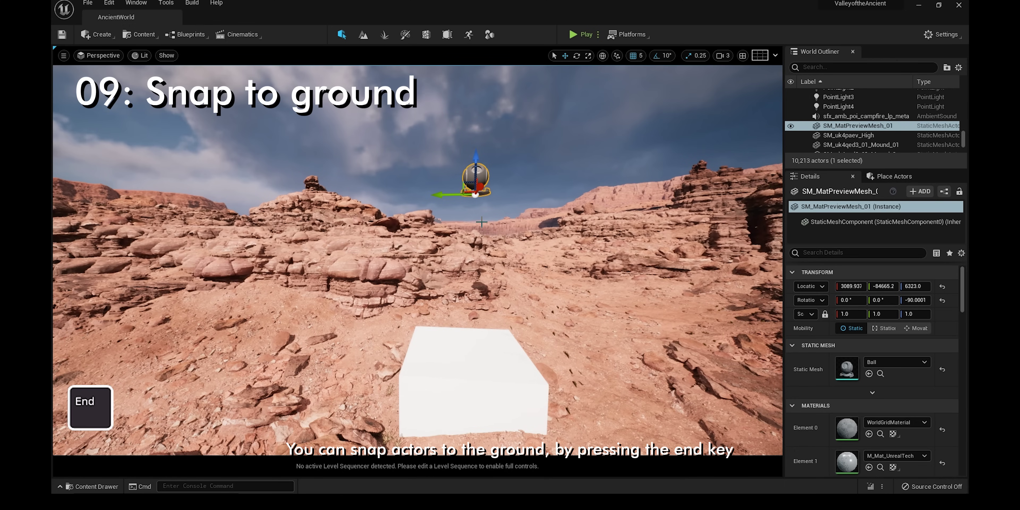
Snap the floating SM_MatPreviewMesh_01 to the ground, raise it high above the terrain, and snap it down again
key("End")
left_click_drag(480, 326, 478, 149)
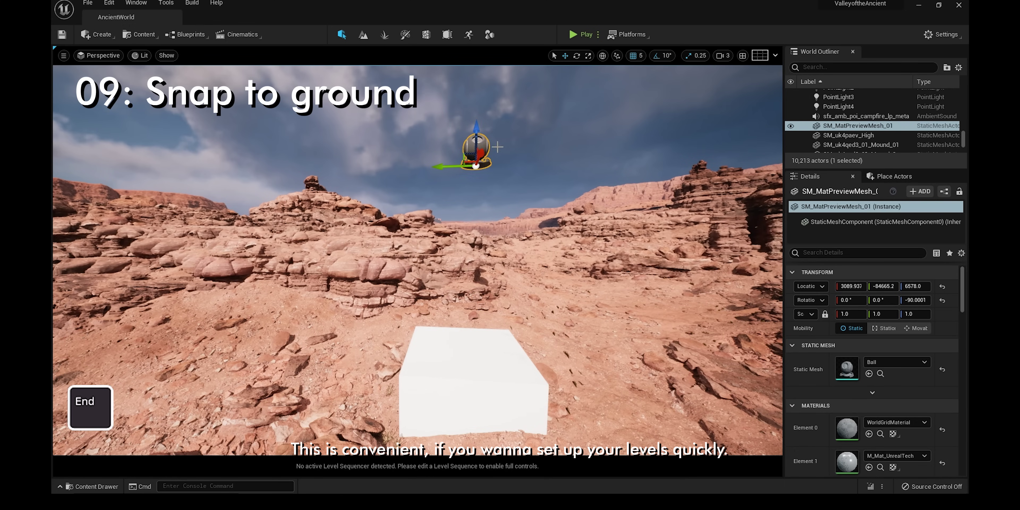
key("End")
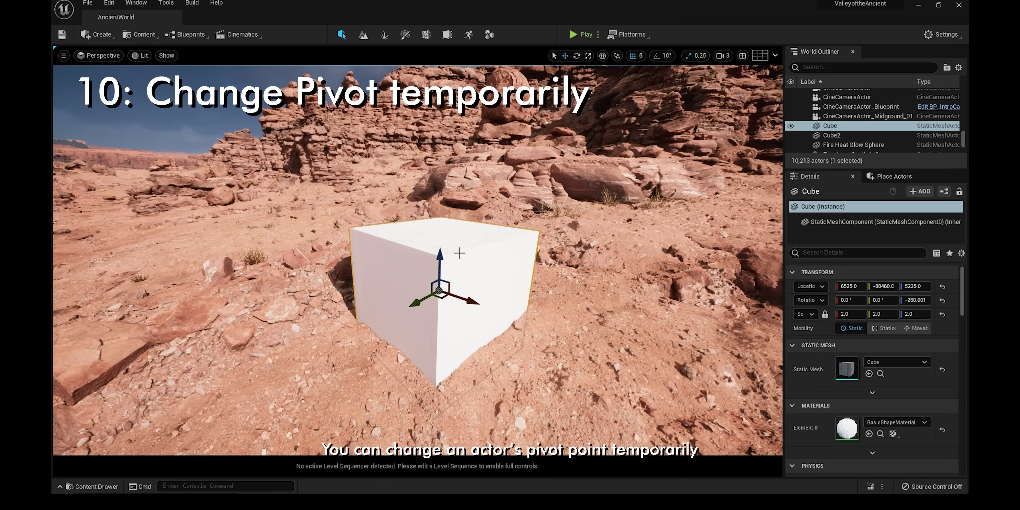
Place the cube's temporary pivot point on its upper face
middle_click(443, 238)
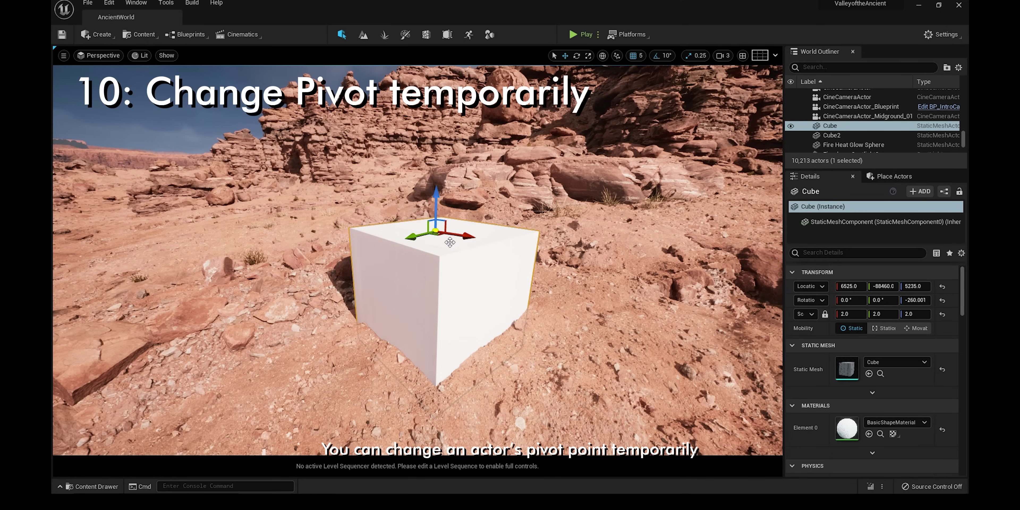
Move the cube's temporary pivot to a side face and near an upper corner, and reselect the cube to reset it
middle_click(492, 298)
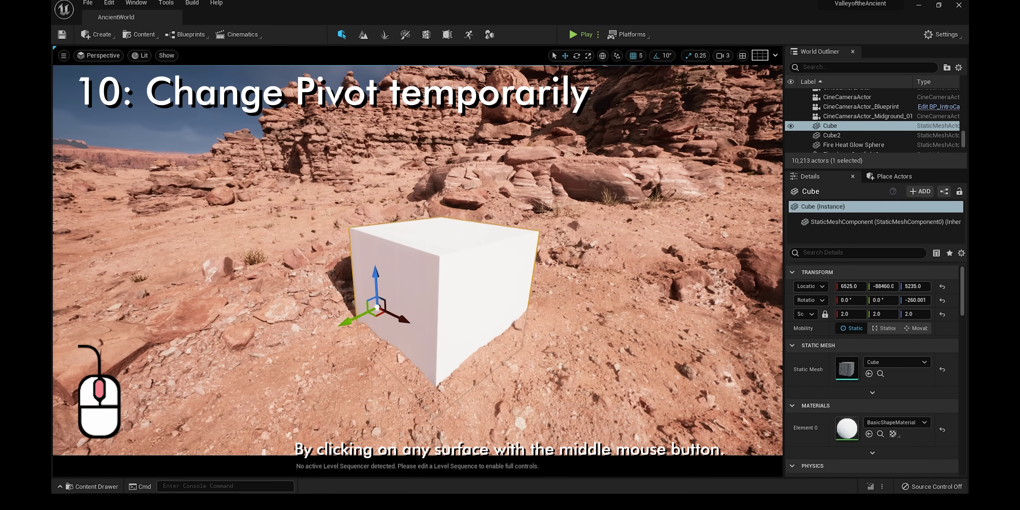
middle_click(514, 241)
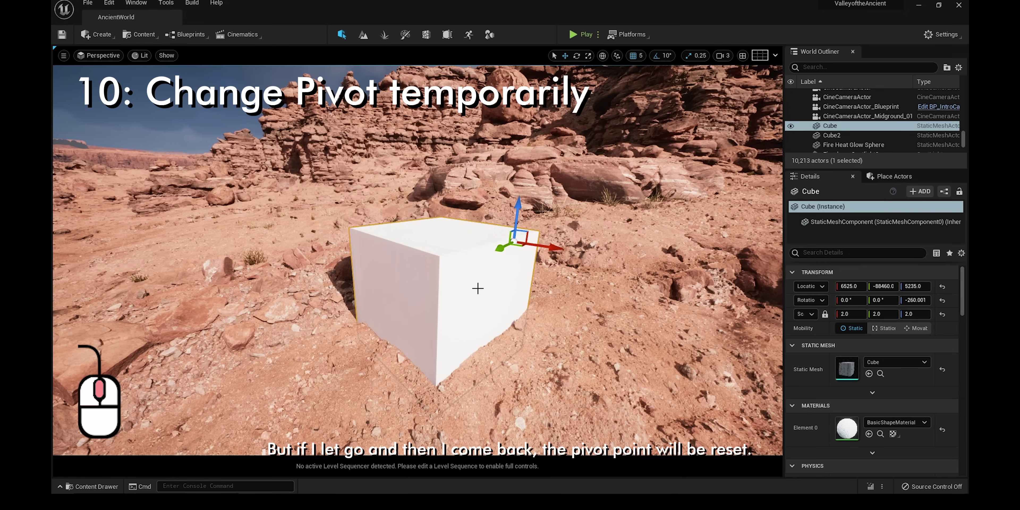
left_click(522, 286)
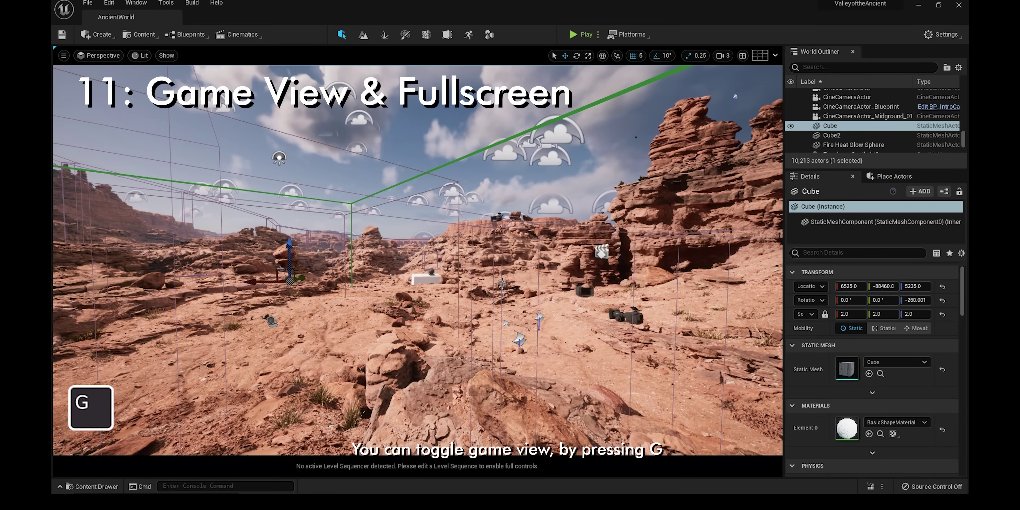
Turn on game view to hide the editor icons and toggle the viewport to fullscreen
key("g")
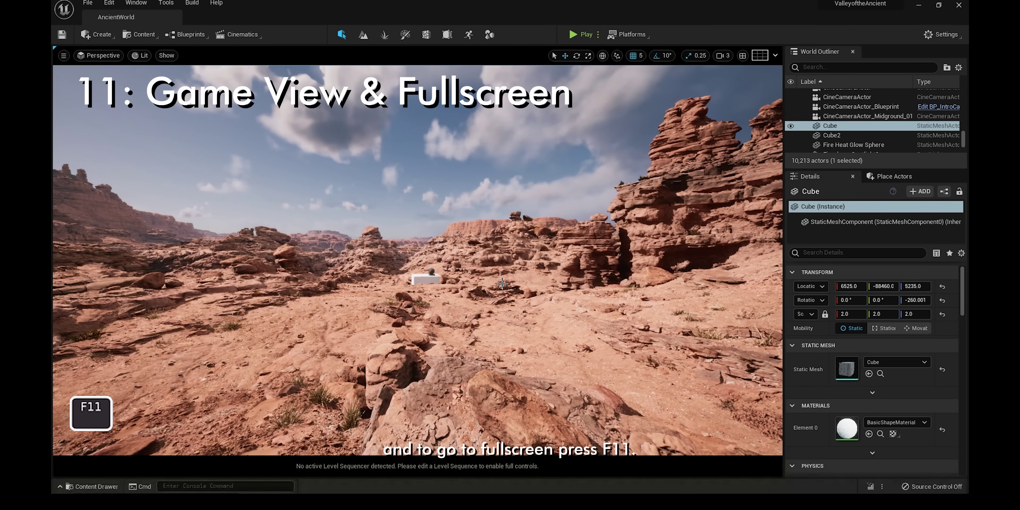
key("F11")
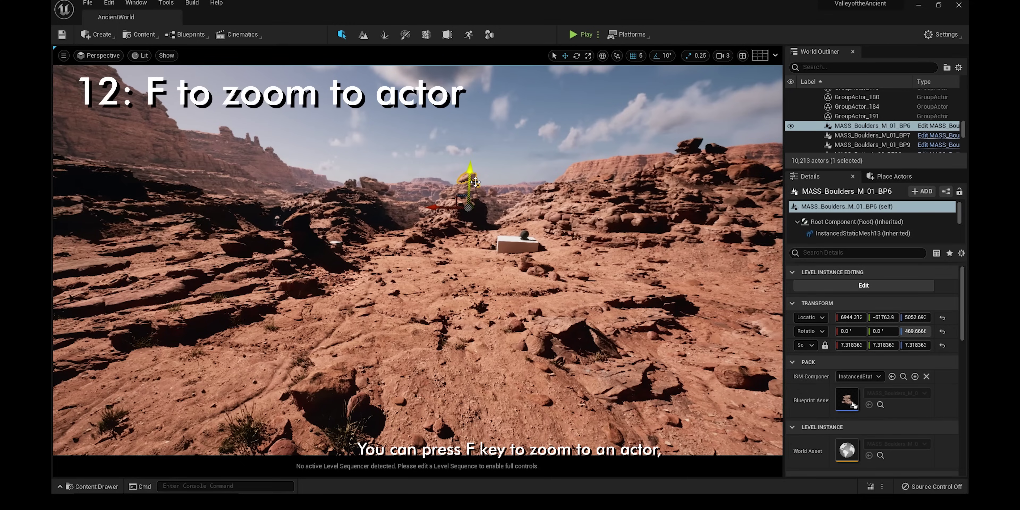
Focus the view on the selected actor, and on CF_CinematicCamera_24mm_0 chosen from the world outliner
key("f")
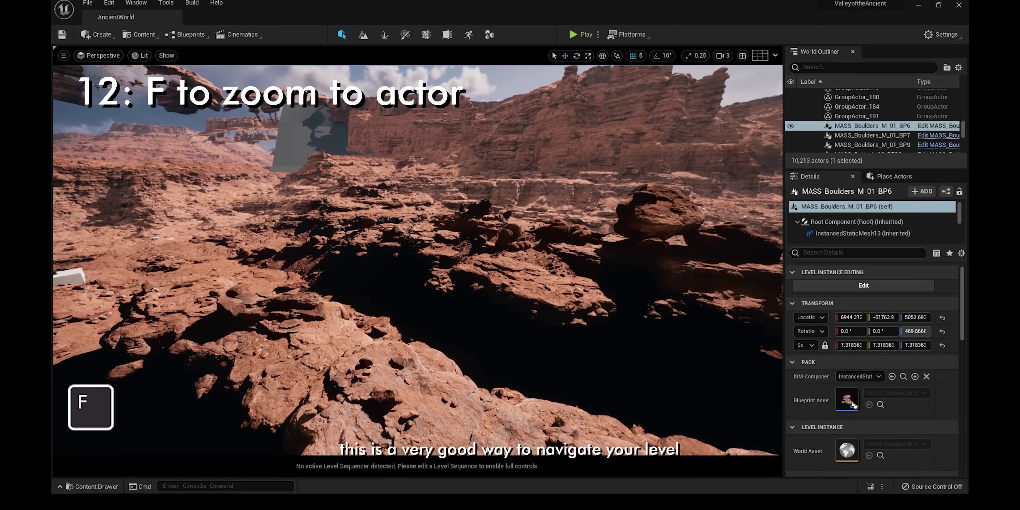
right_click_drag(417, 260, 659, 260)
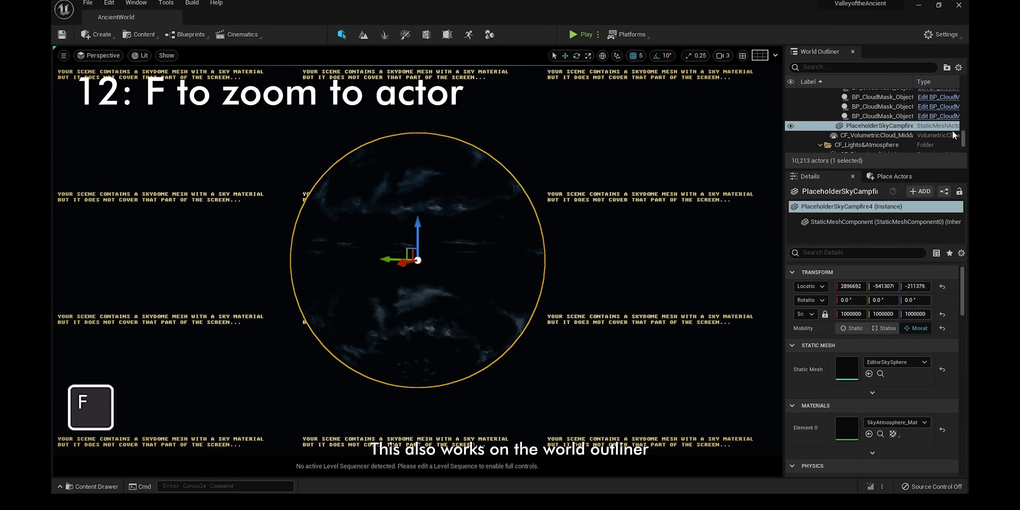
left_click_drag(964, 142, 964, 94)
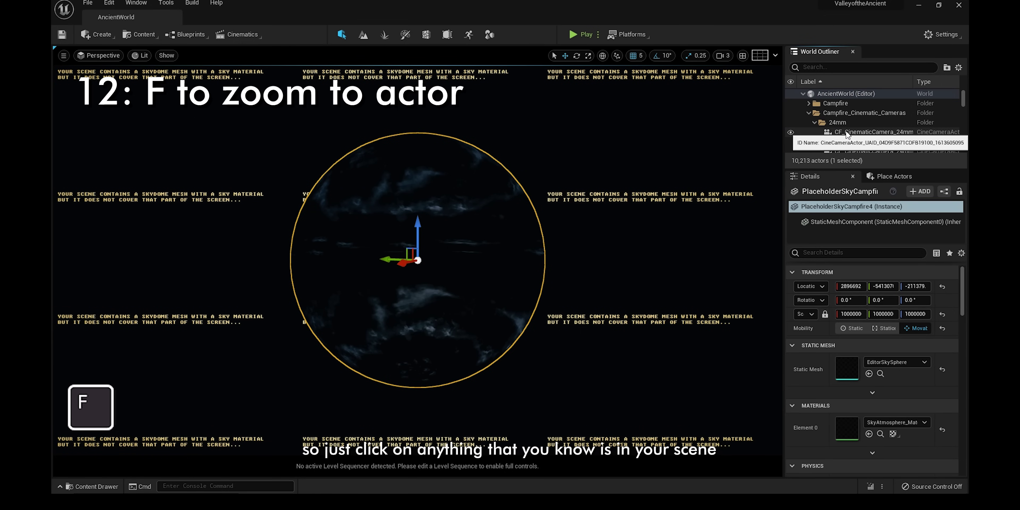
left_click(874, 132)
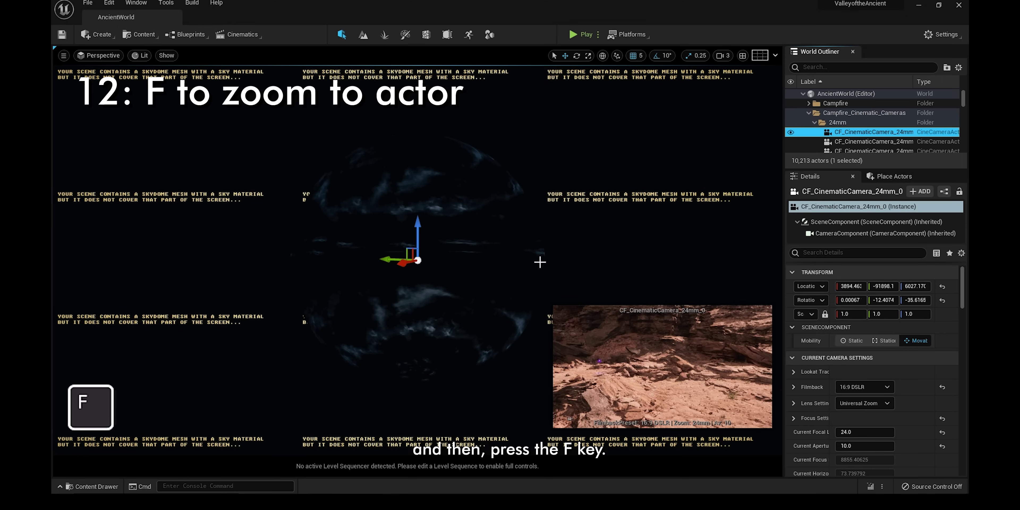
key("f")
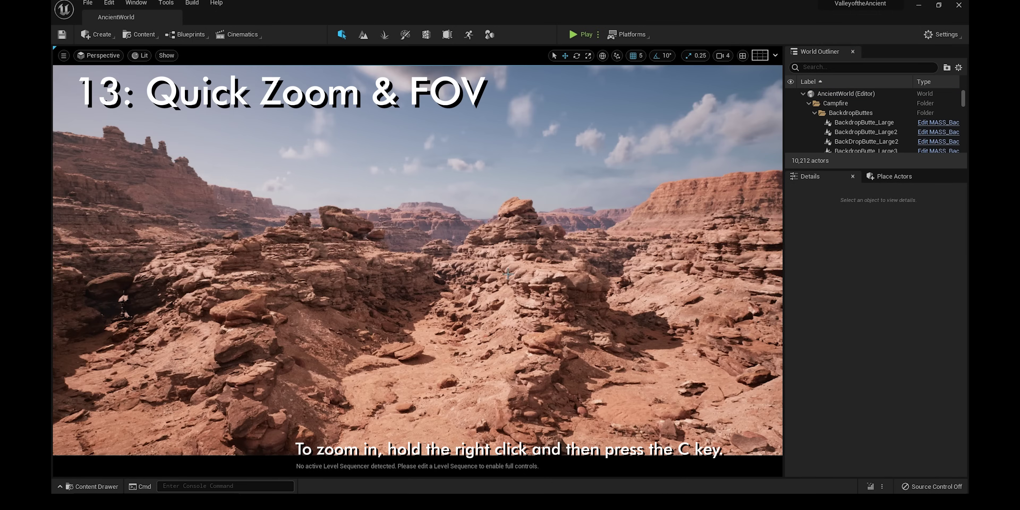
Zoom the view temporarily in and out, and widen the viewport's field of view to about 113
key("c")
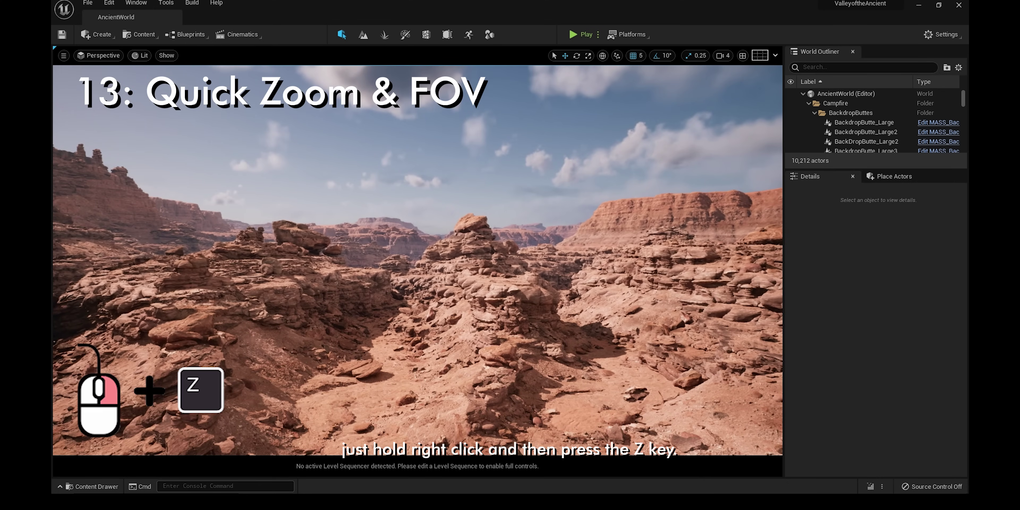
key("z")
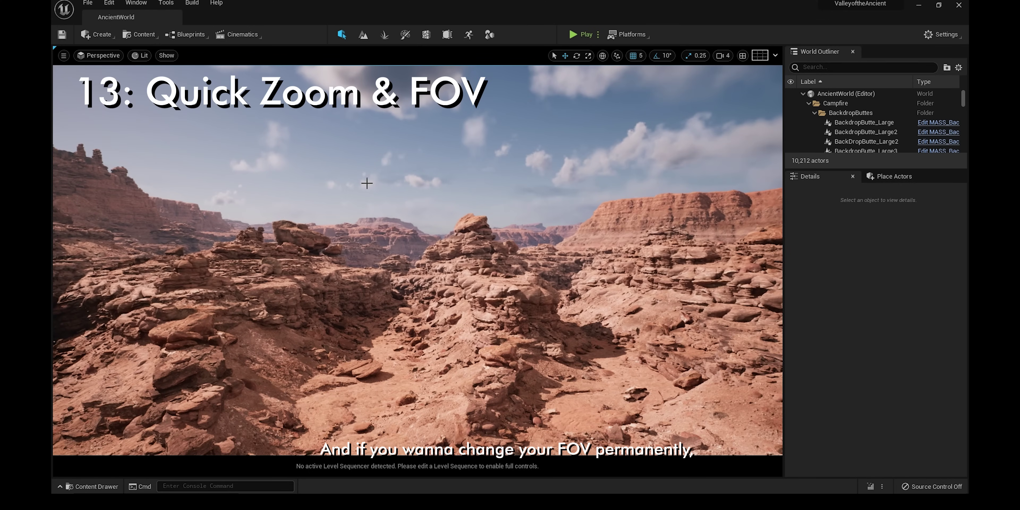
left_click(64, 55)
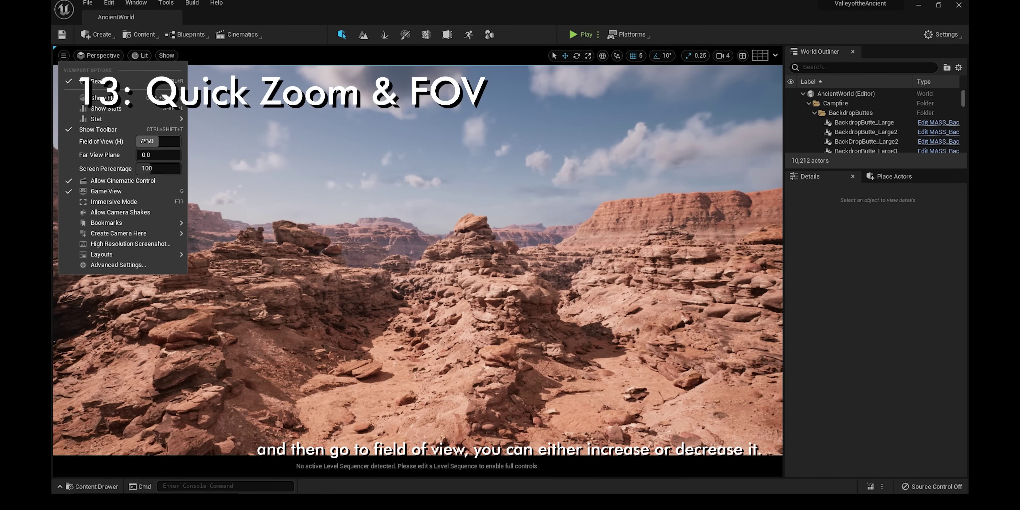
mouse_move(159, 144)
left_mouse_down()
mouse_move(171, 144)
mouse_move(158, 145)
left_mouse_up()
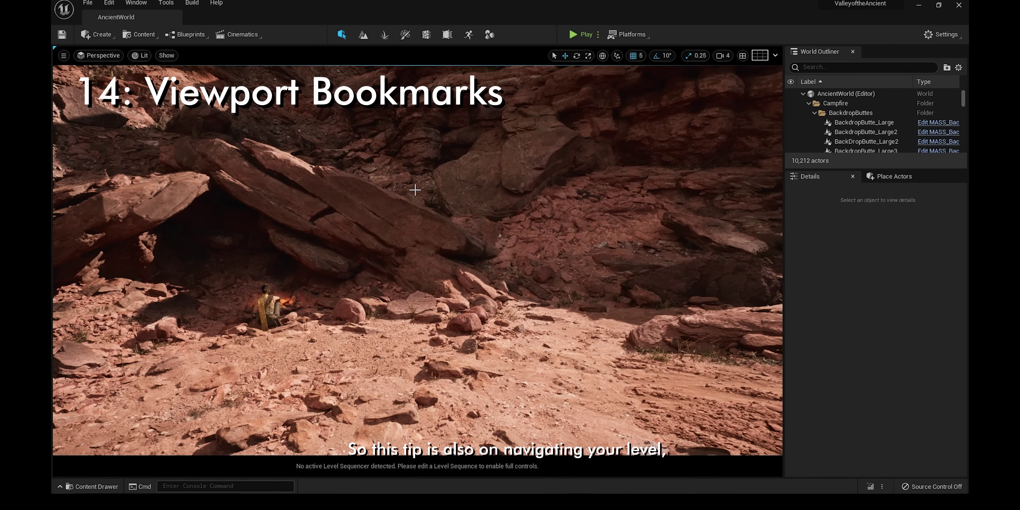
Jump through the saved viewport bookmarks 1, 2, 3, 4, 6 and 7
key("1")
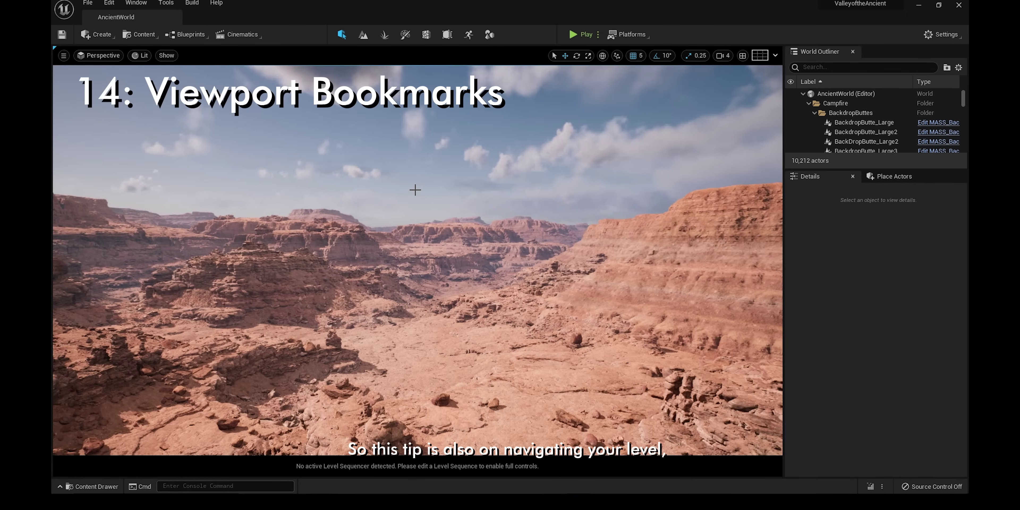
key("2")
key("3")
key("4")
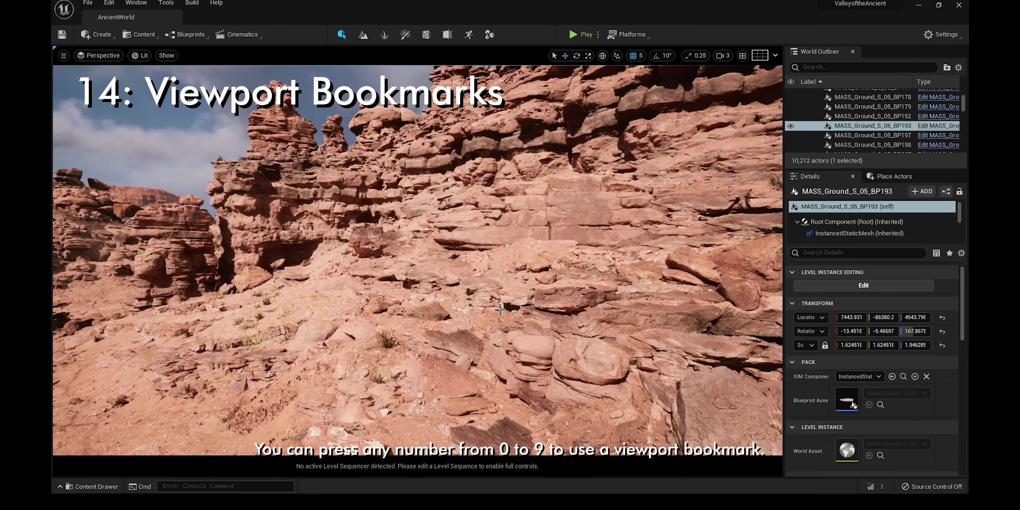
key("6")
key("7")
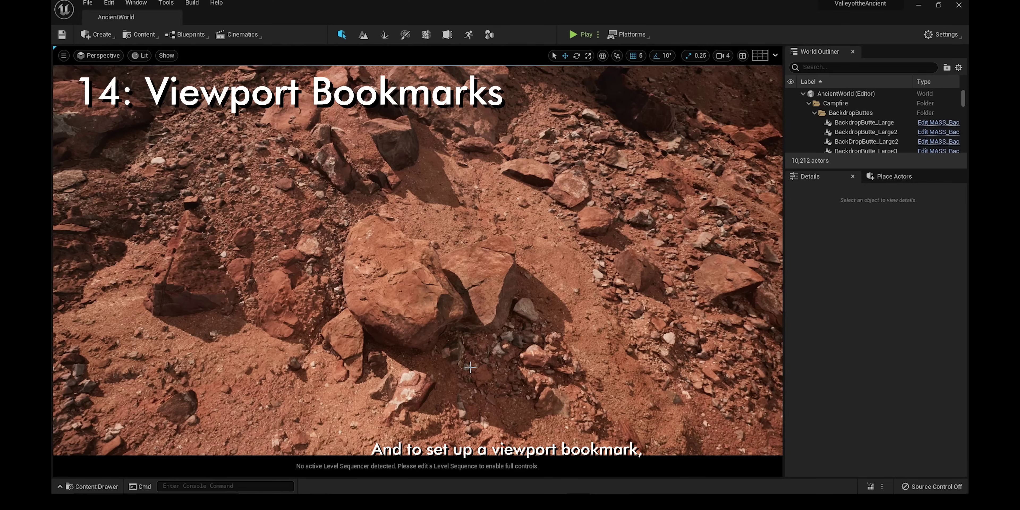
Save the current rocky view as viewport bookmark 0 and recall it after moving away
key("ctrl+0")
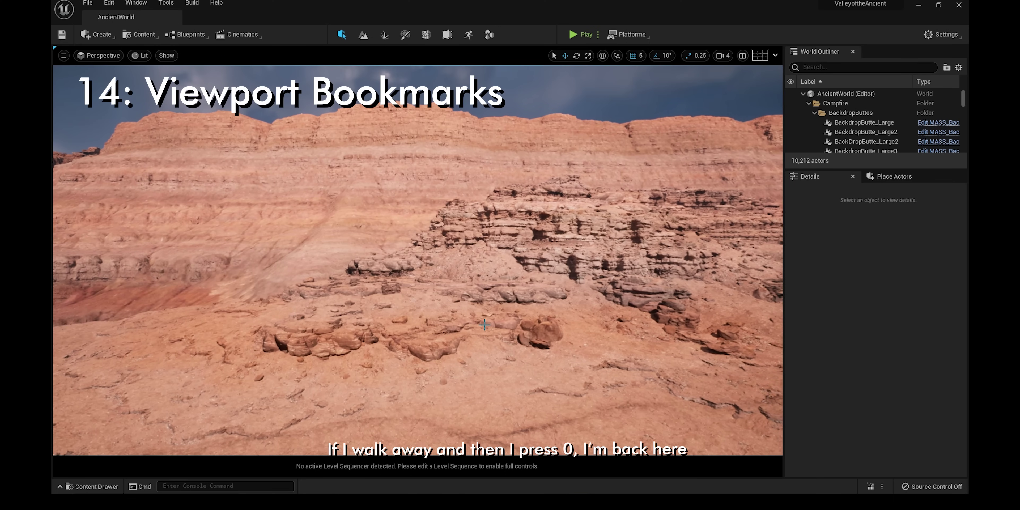
key("0")
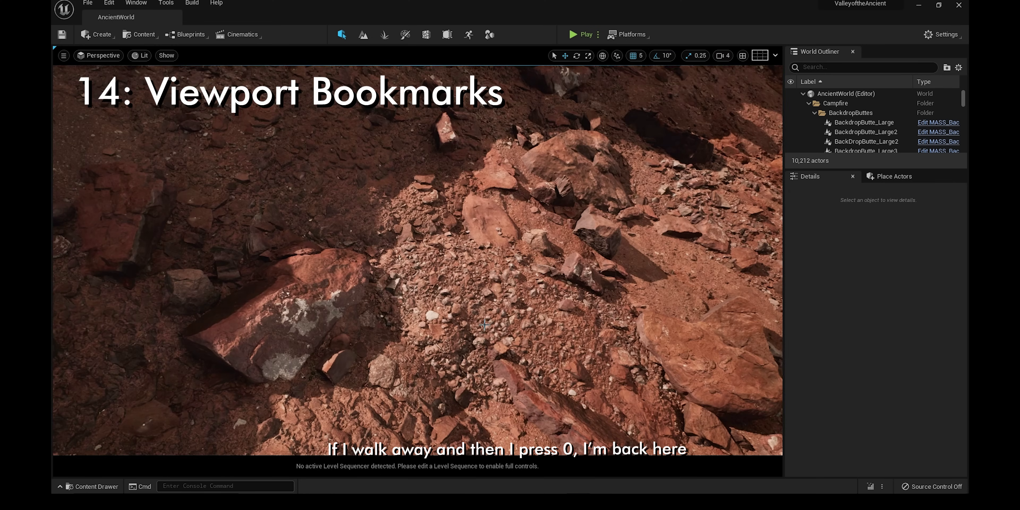
left_click(485, 324)
Examine the viewport's bookmark options for jumping to, setting and clearing bookmarks
left_click(64, 56)
mouse_move(119, 224)
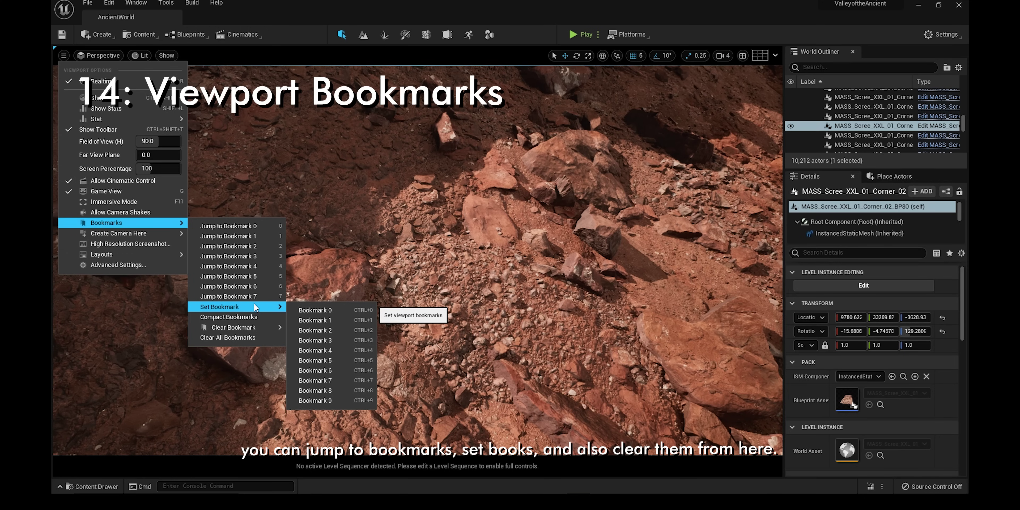
mouse_move(253, 328)
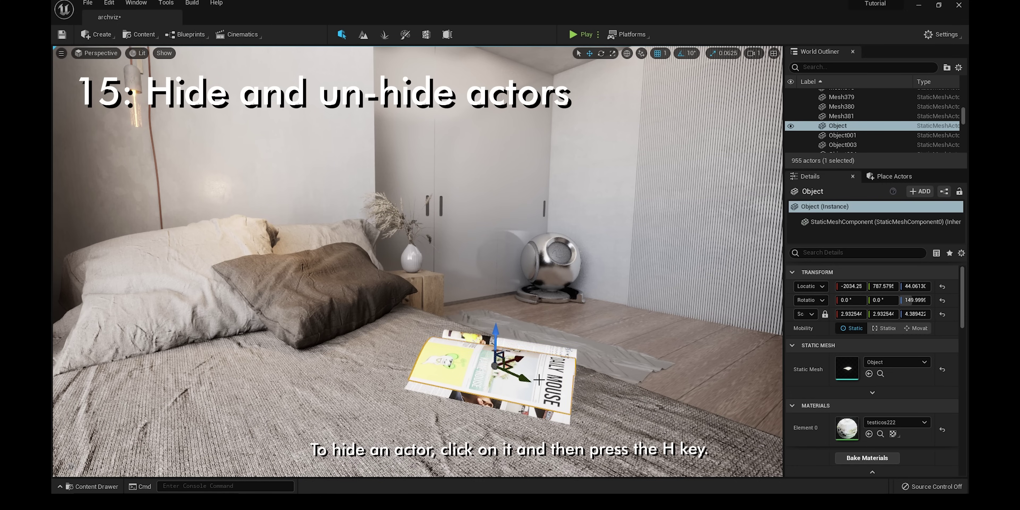
Hide the magazine's upper pages on the bed and SM_MatPreviewMesh_2, and unhide all hidden actors
key("h")
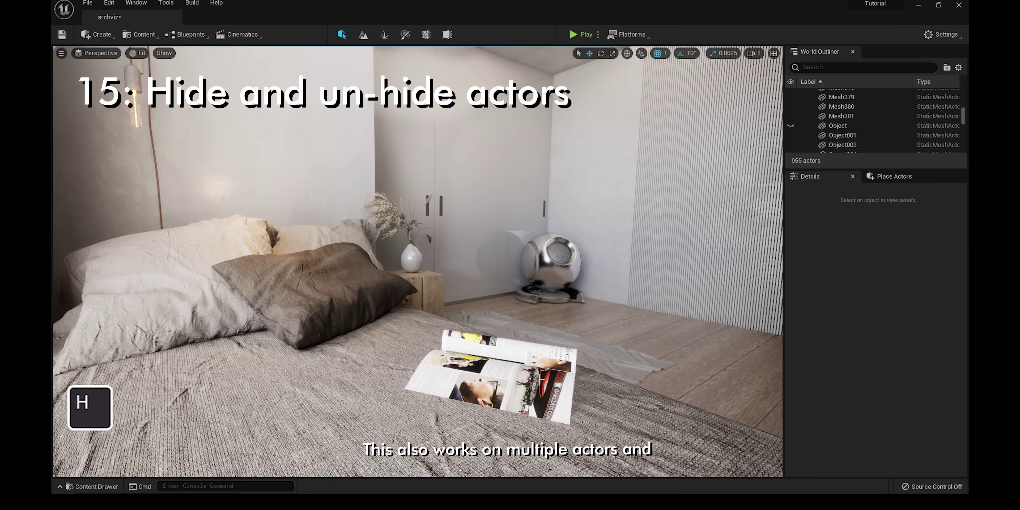
left_click(541, 380)
left_click(550, 261, "ctrl")
key("h")
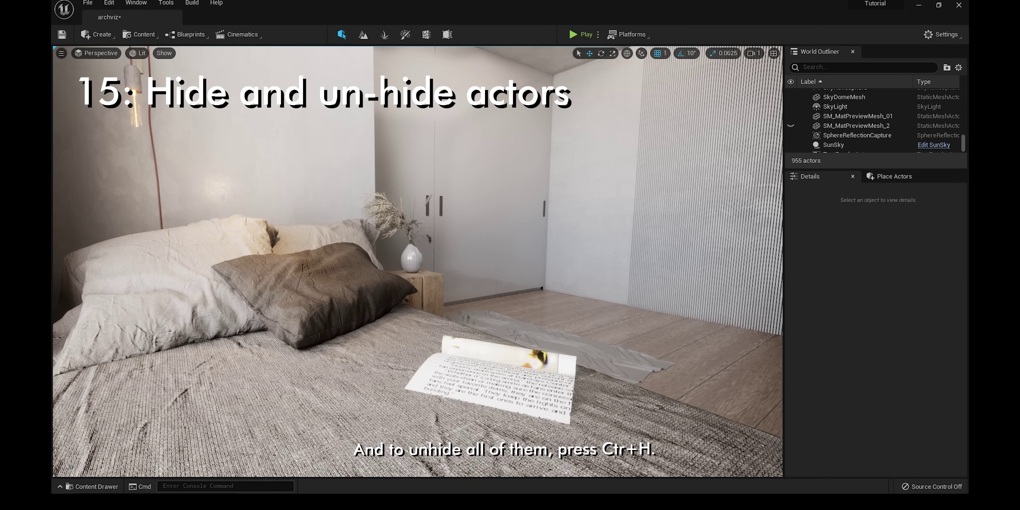
key("ctrl+h")
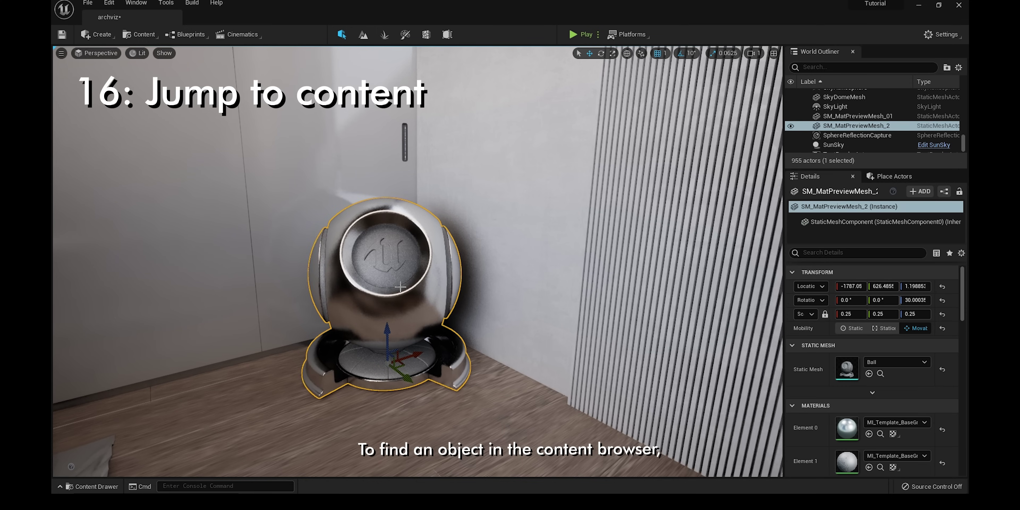
Locate the Ball mesh of SM_MatPreviewMesh_2 in the project content and open it in the static mesh editor
key("ctrl+b")
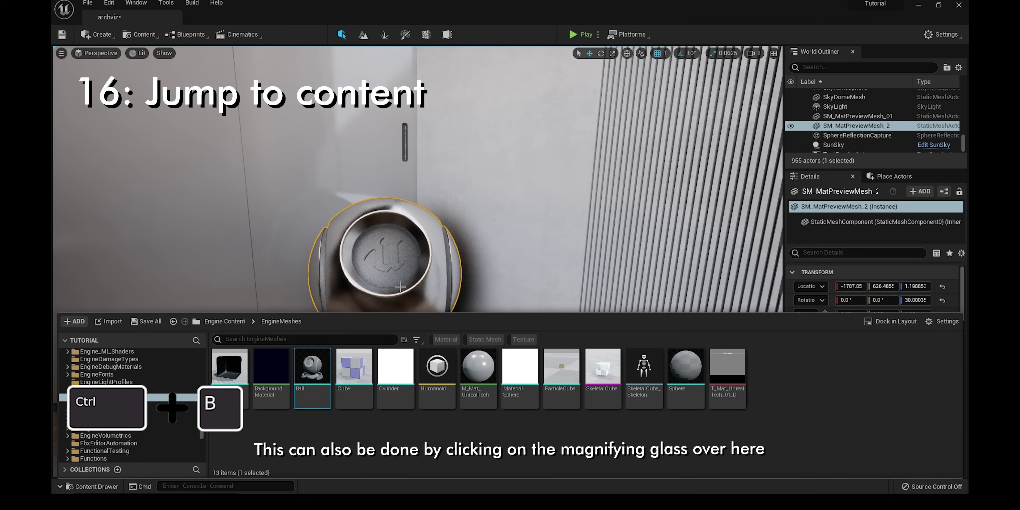
left_click(400, 287)
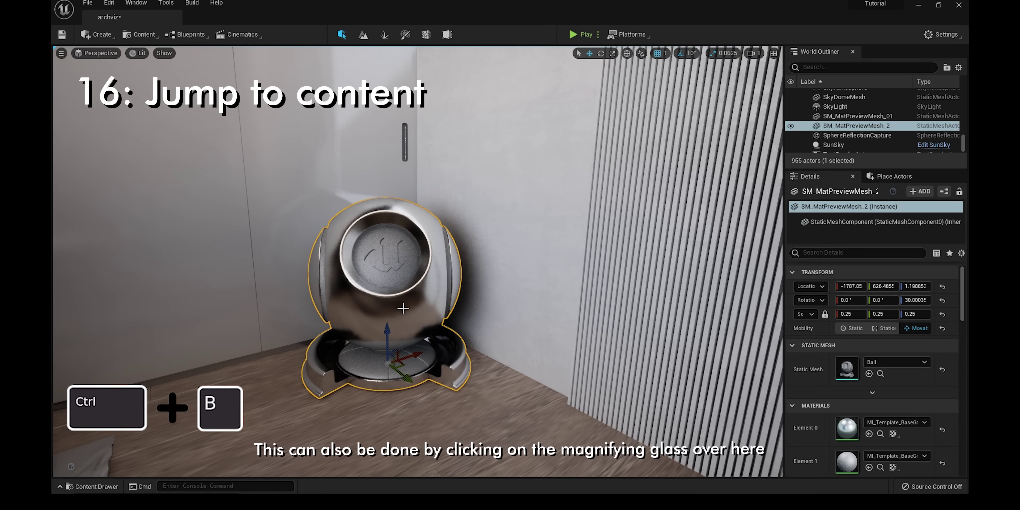
left_click(880, 374)
left_click(452, 293)
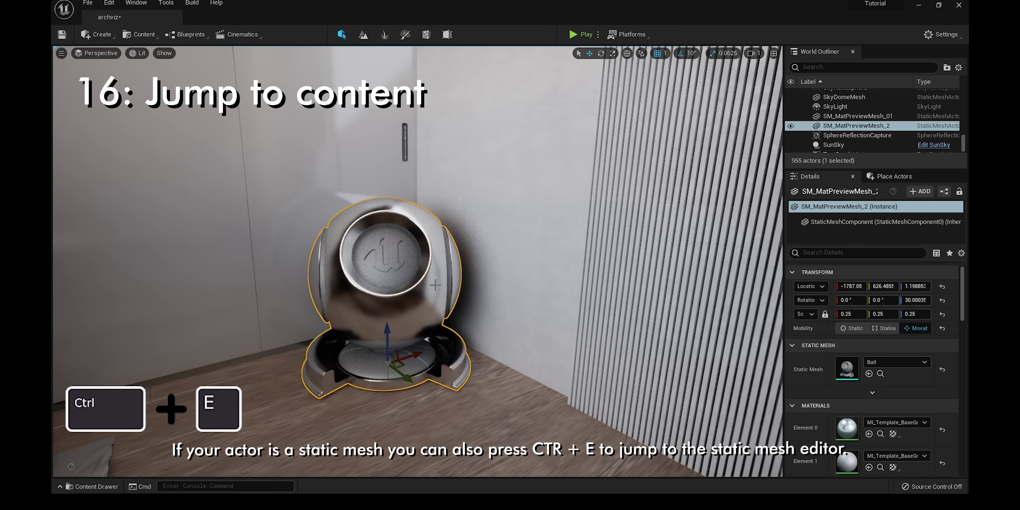
key("ctrl+e")
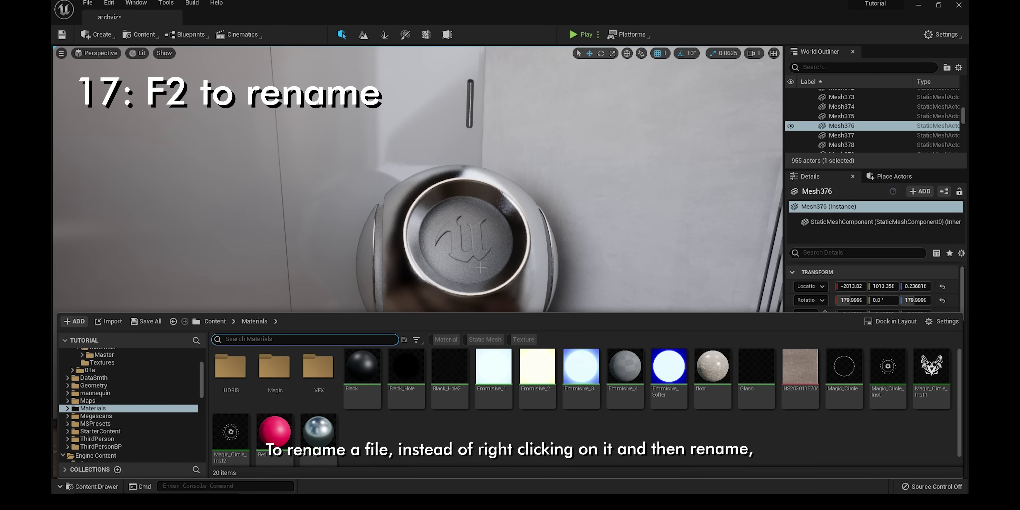
Start renaming the Black_Hole2 material in the Materials folder
right_click(451, 367)
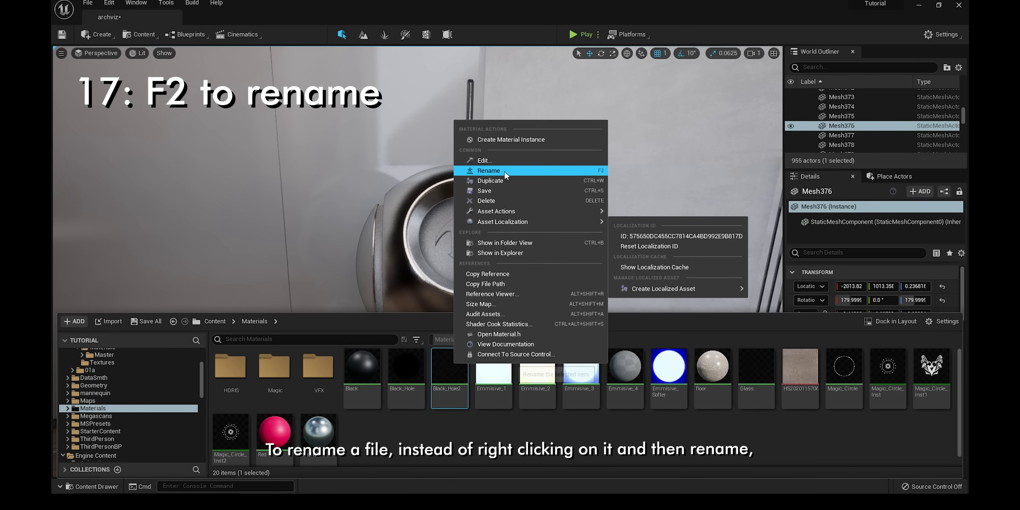
left_click(473, 414)
left_click(461, 379)
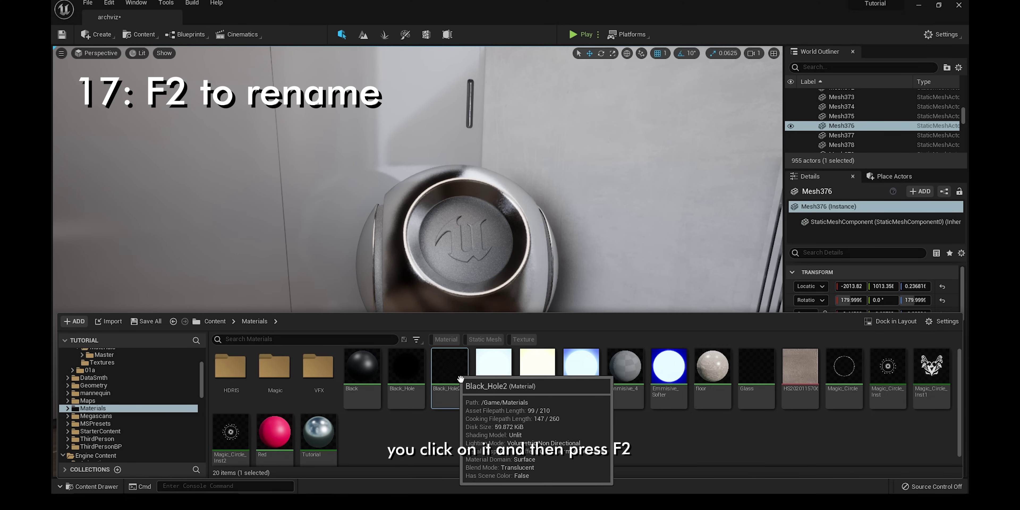
key("F2")
Select the Materials folder and start renaming the Mesh376 actor in the world outliner
left_click(106, 409)
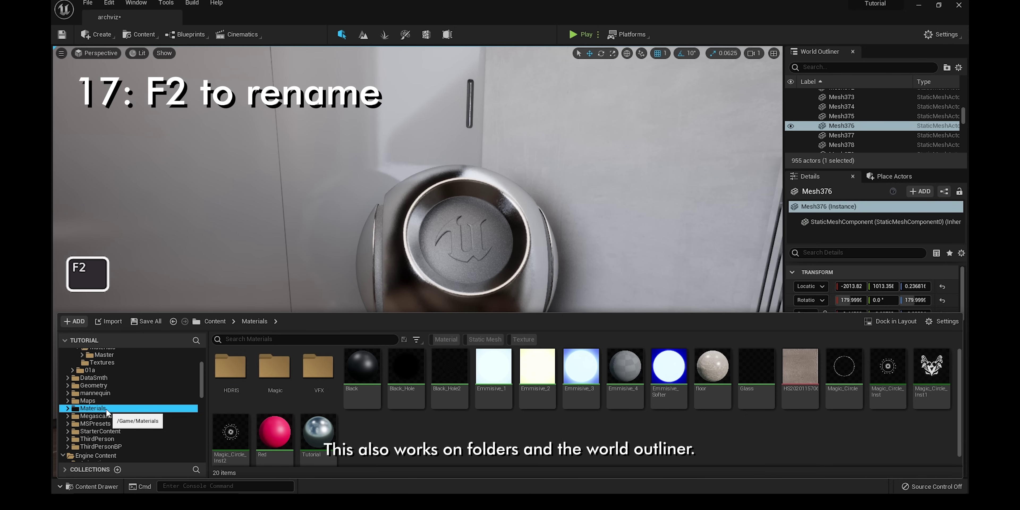
left_click(853, 124)
key("F2")
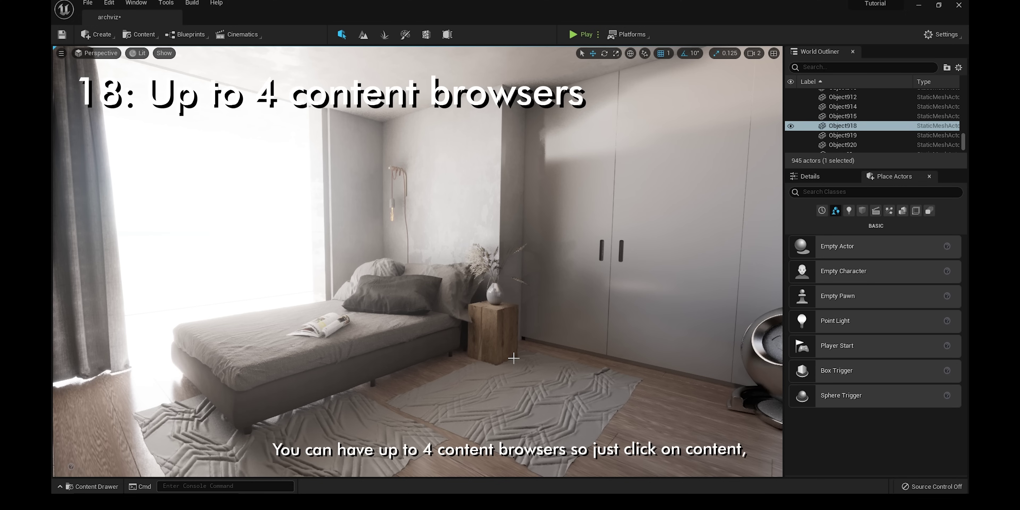
Open Content Browser 1 as a floating window and list the further content browsers available
left_click(139, 34)
left_click(164, 89)
left_click(139, 35)
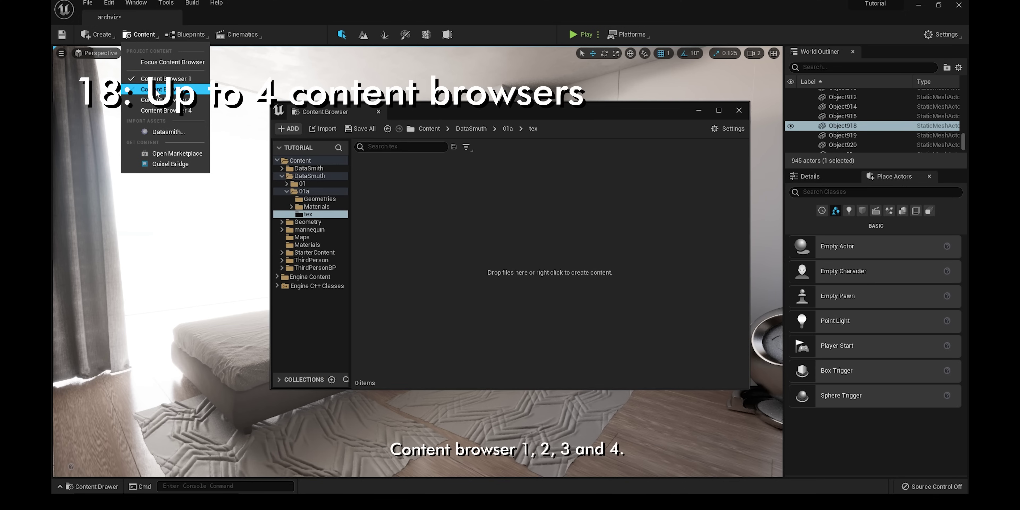
left_click(139, 35)
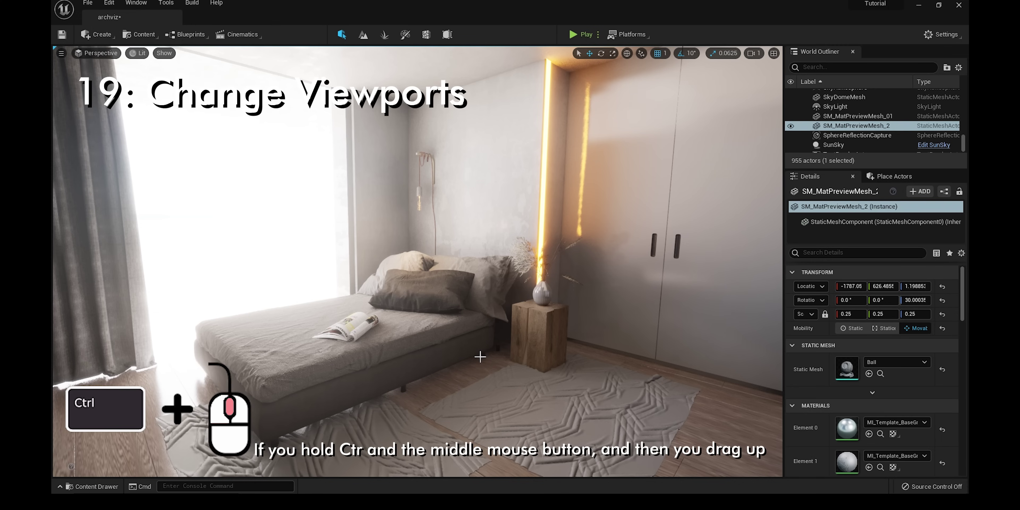
Switch the viewport from perspective to the top view and on to the bottom view
middle_click_drag(428, 425, 420, 302, "ctrl")
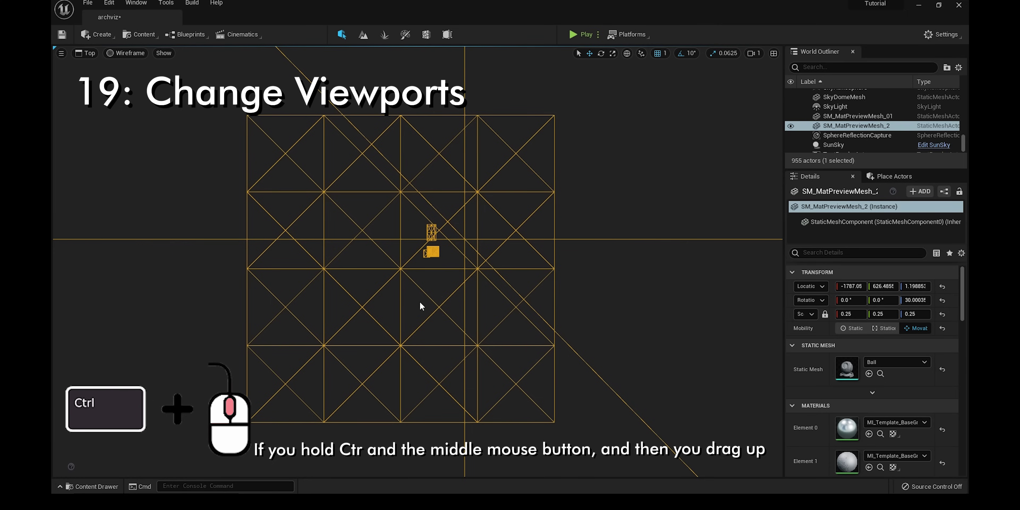
middle_click_drag(416, 145, 402, 349, "ctrl")
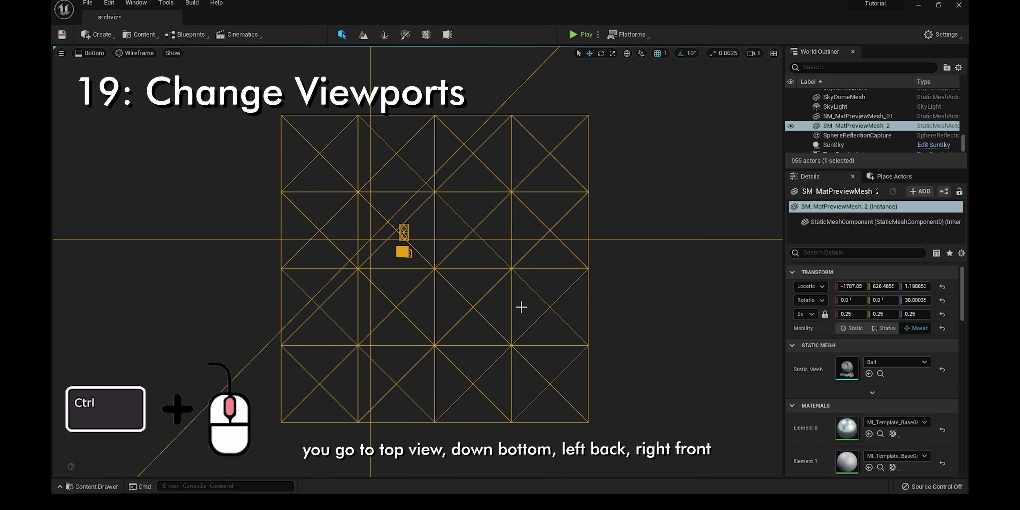
Switch the viewport to the front view and back to perspective, and list the available viewport types
middle_click_drag(521, 307, 298, 306, "ctrl")
middle_click_drag(443, 317, 510, 315, "ctrl")
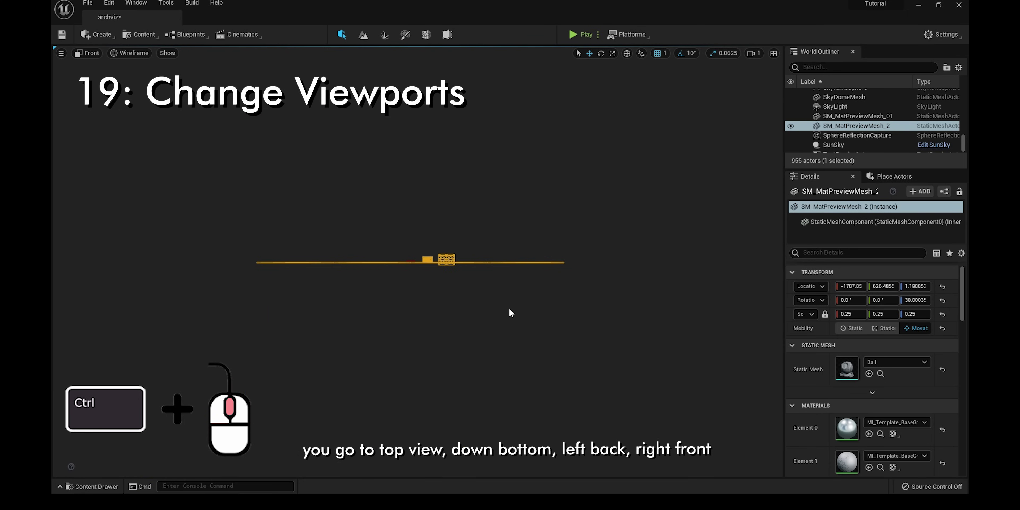
middle_click_drag(573, 167, 478, 282, "ctrl")
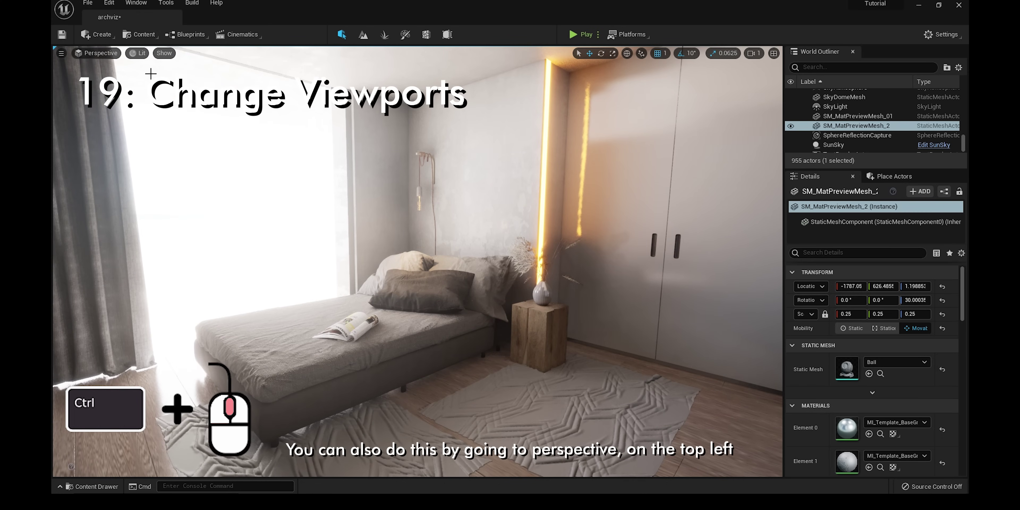
left_click(108, 54)
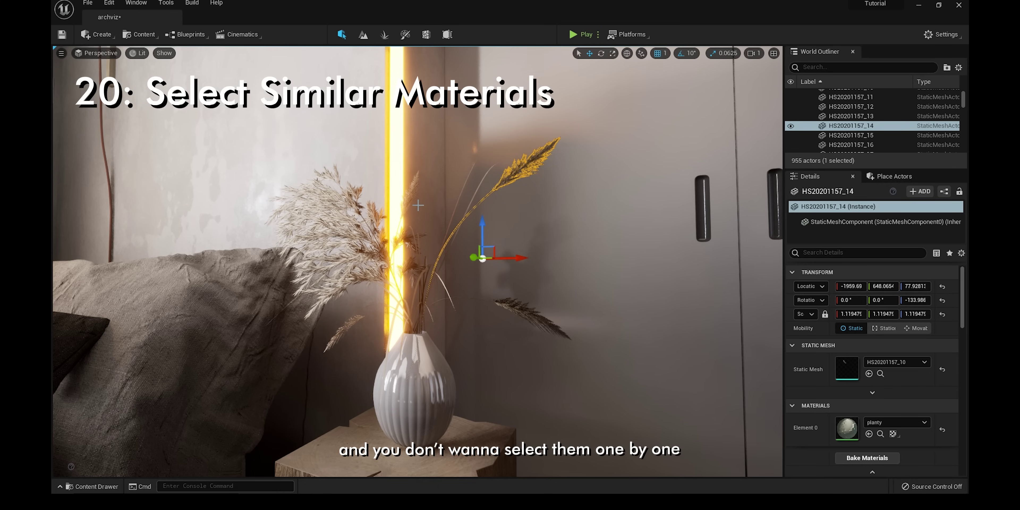
Add two more stems in the vase to the selection and select all actors with the same material
left_click(347, 220, "ctrl")
left_click(339, 214, "ctrl")
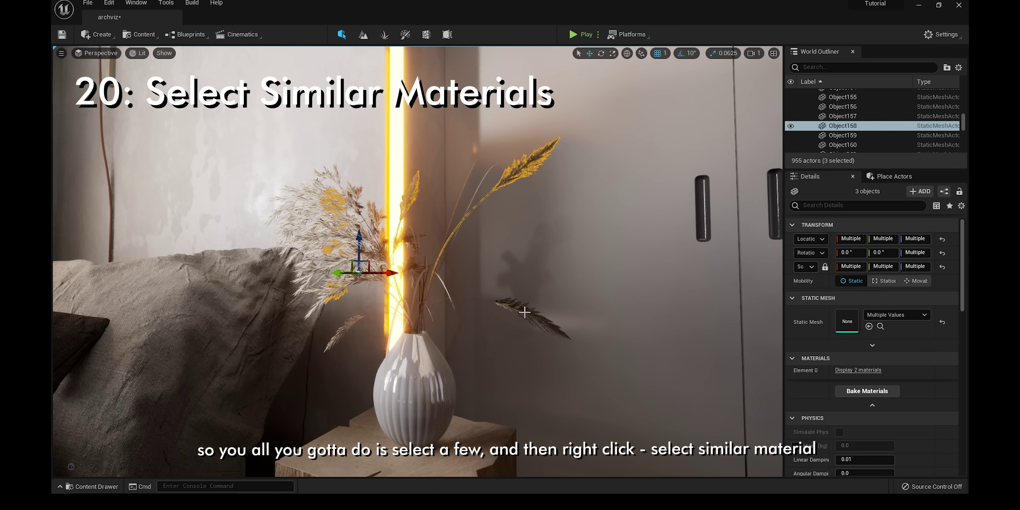
right_click(522, 189)
mouse_move(565, 359)
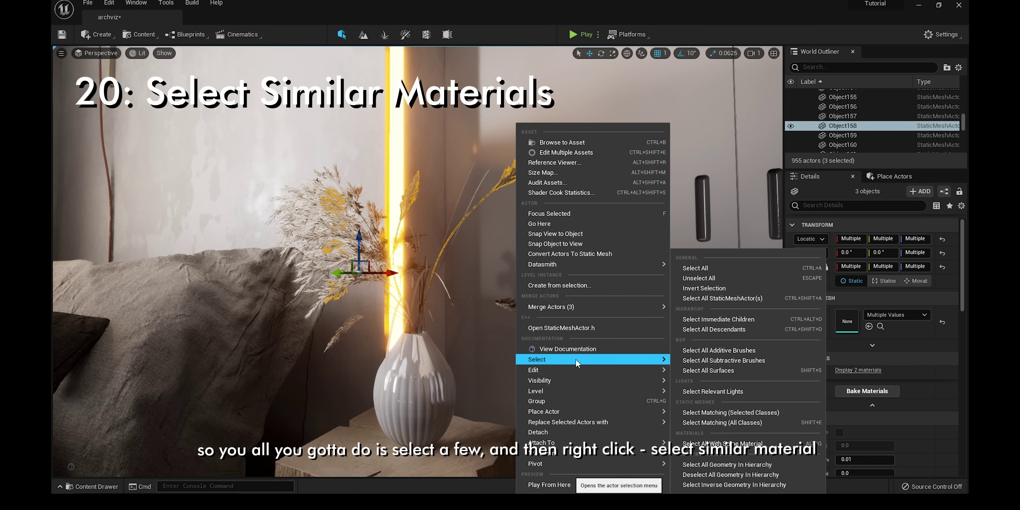
left_click(723, 444)
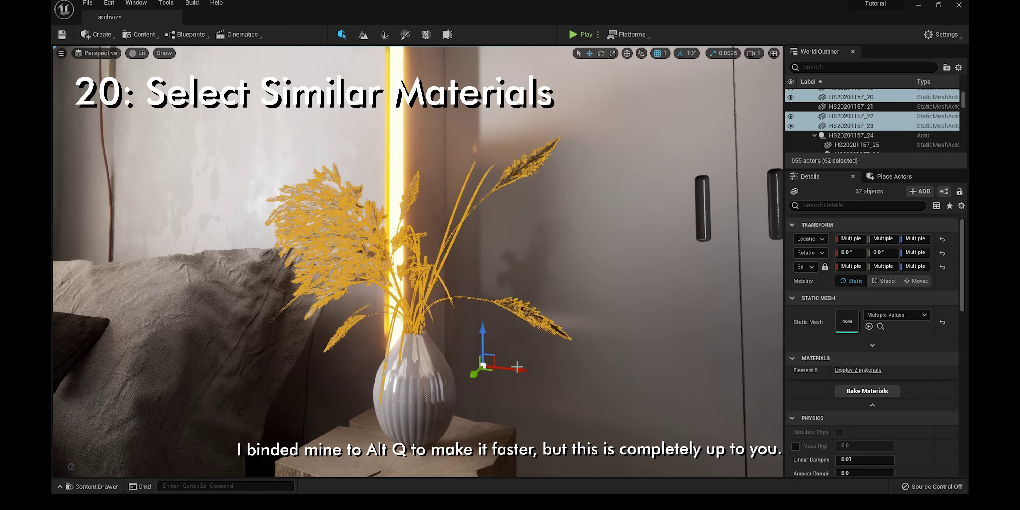
Repeat the same-material selection from a single dried stem and from the modular building window
left_click(522, 183)
key("alt+q")
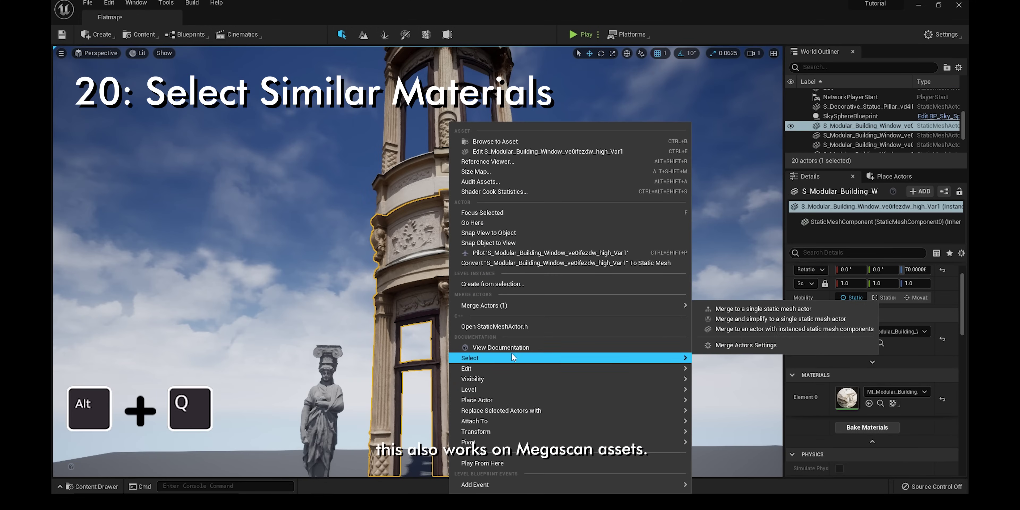
left_click(733, 442)
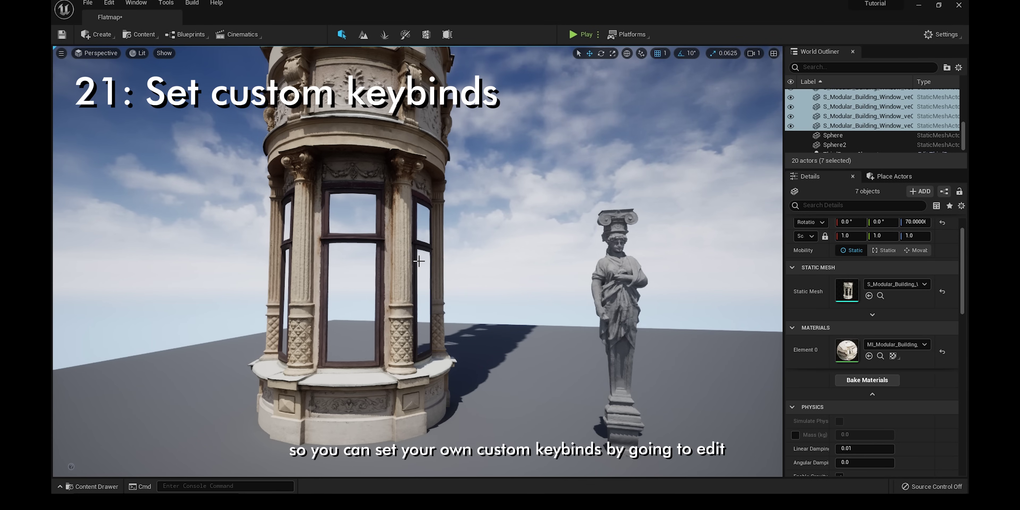
Open the keyboard shortcuts in the Editor Preferences and search them for "mate"
left_click(109, 3)
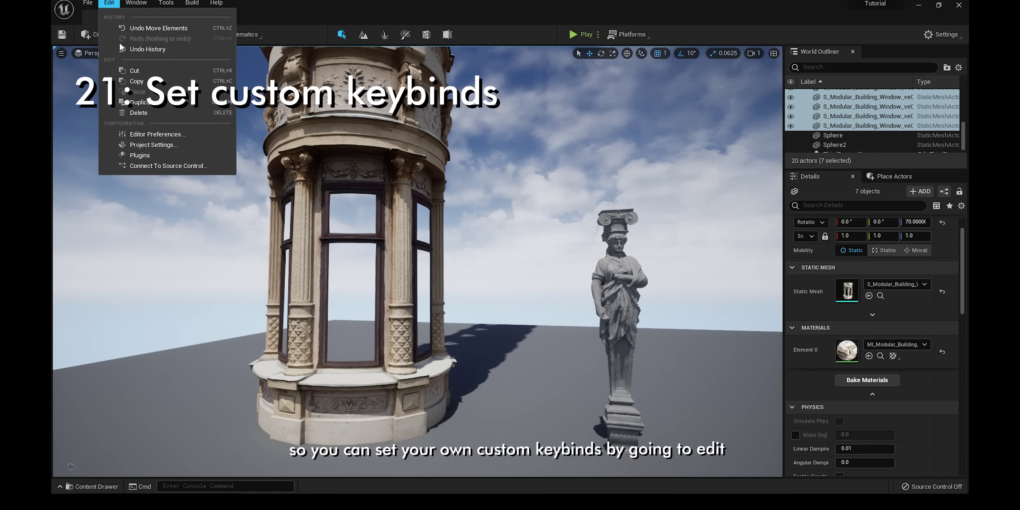
left_click(137, 134)
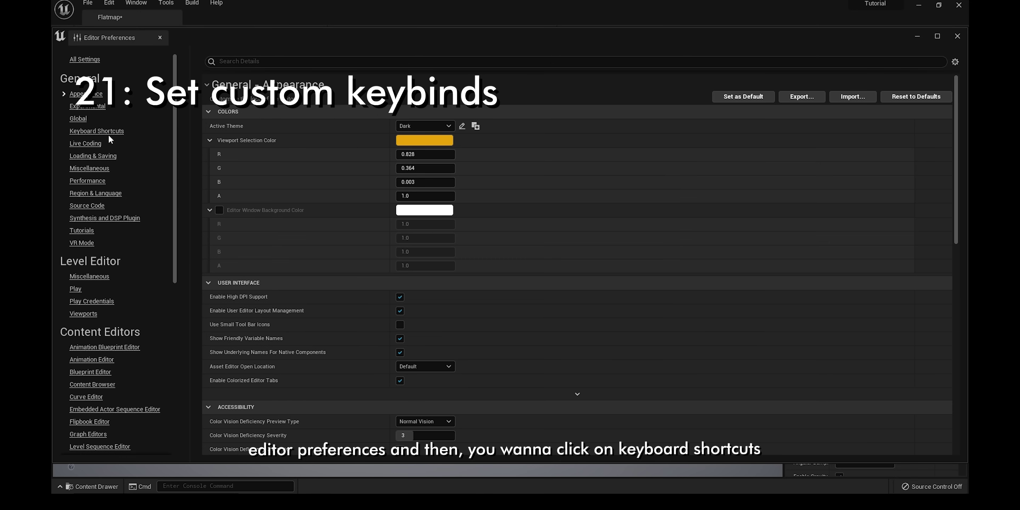
left_click(109, 132)
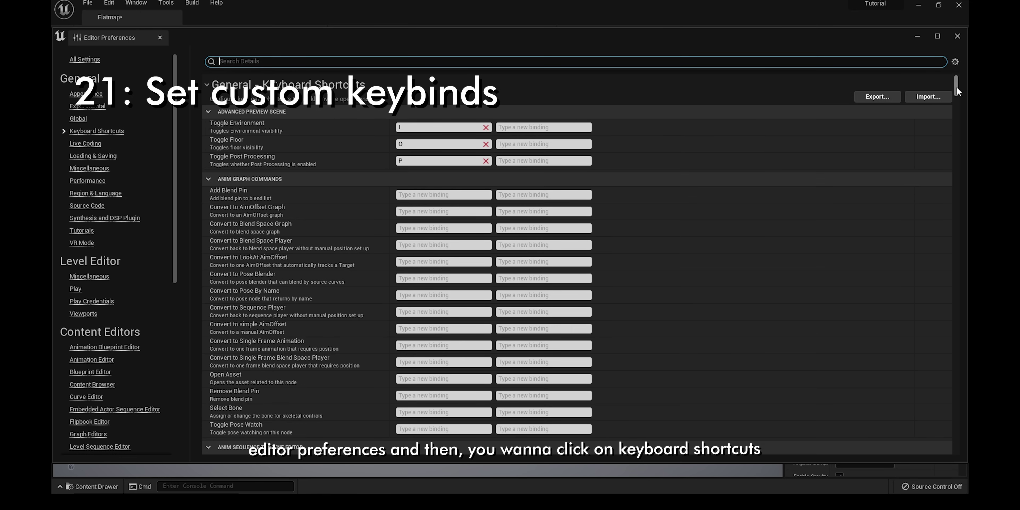
mouse_move(958, 92)
left_mouse_down()
mouse_move(951, 216)
mouse_move(938, 241)
mouse_move(955, 75)
left_mouse_up()
type("mate")
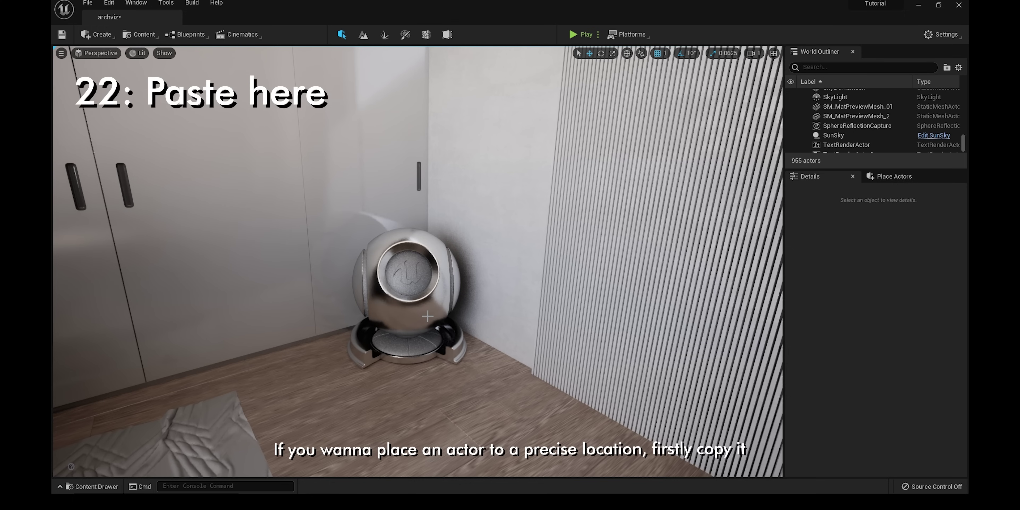
Copy the material preview mesh from the room corner and paste it onto the bed surface beside the magazine
left_click(416, 309)
right_click_drag(416, 309, 404, 294)
left_click(428, 293)
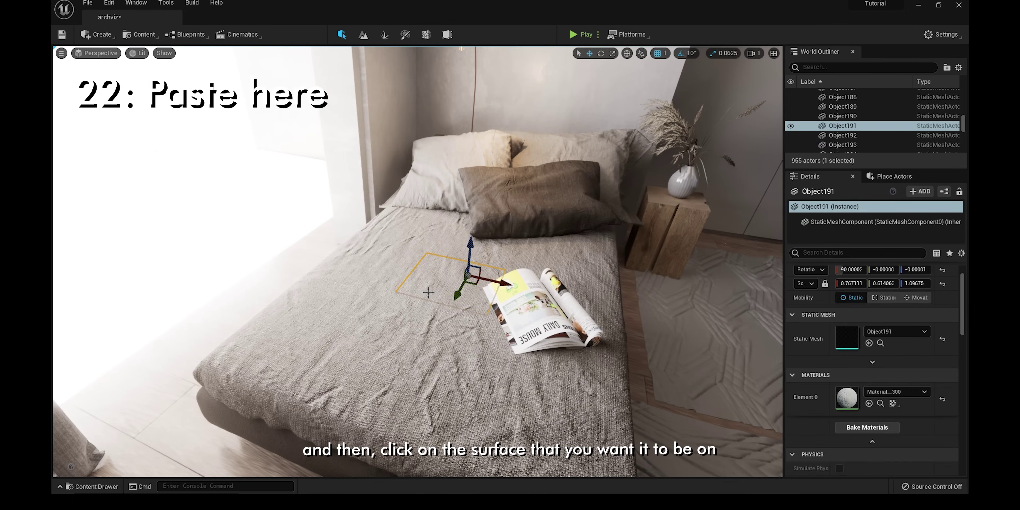
key("backslash")
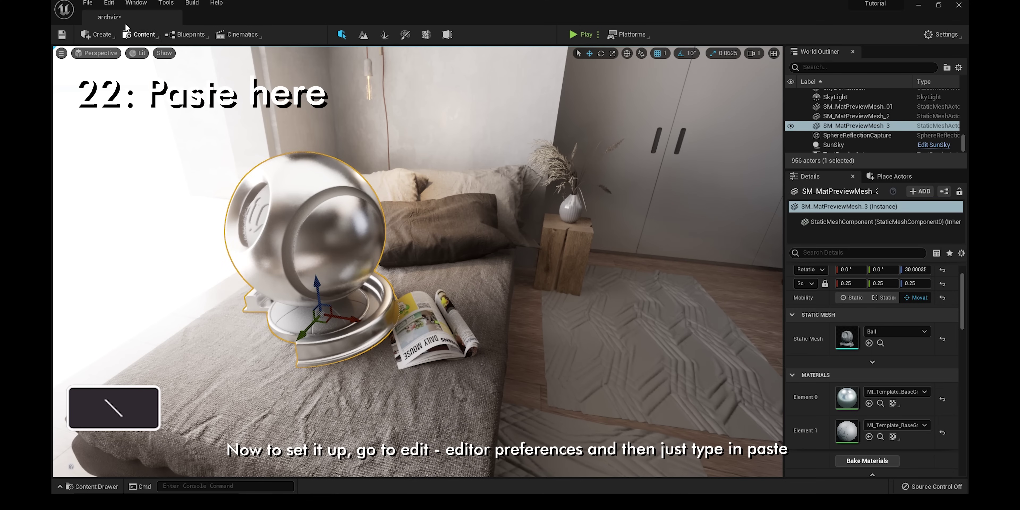
Open the Editor Preferences and search for "paste"
left_click(109, 3)
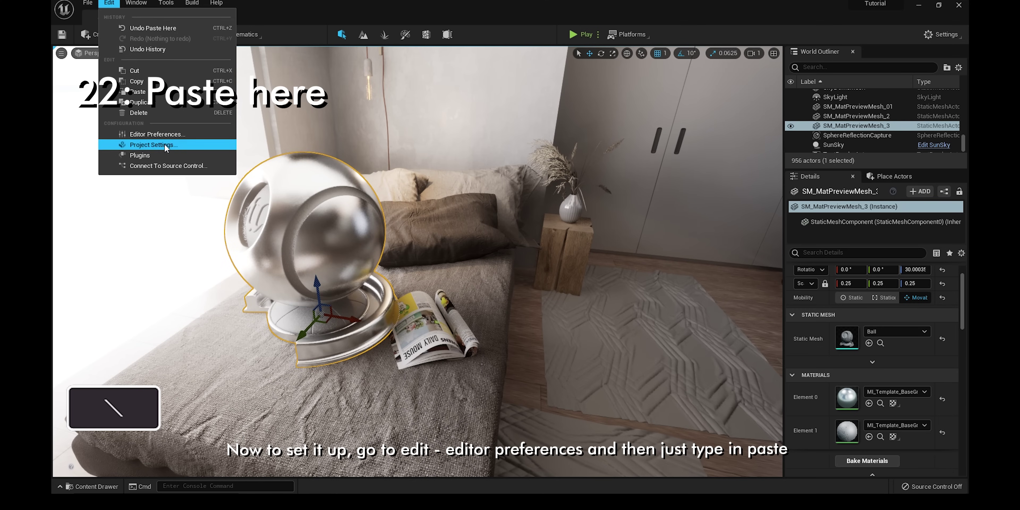
left_click(143, 135)
left_click(292, 62)
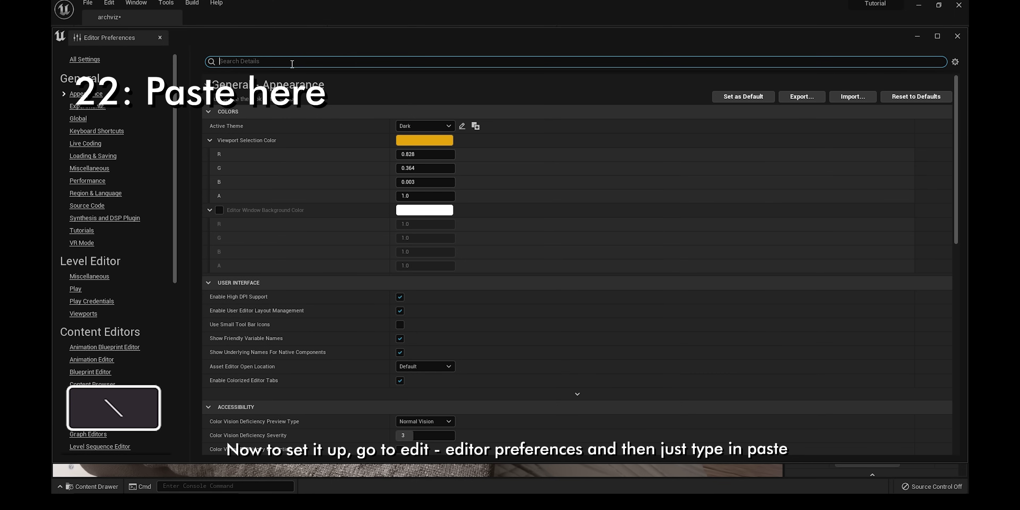
type("paste")
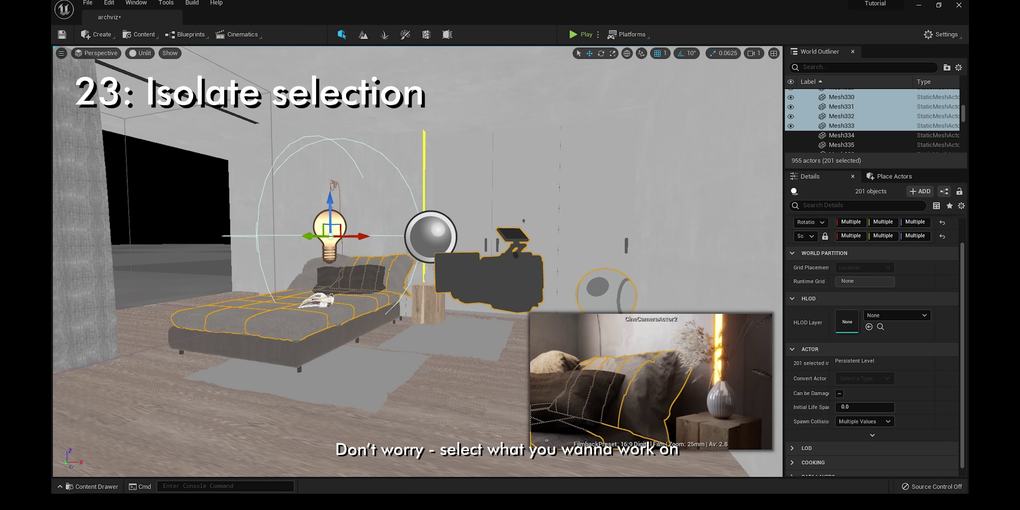
Show only the selected actors in the bedroom scene and bring all hidden actors back
right_click(467, 292)
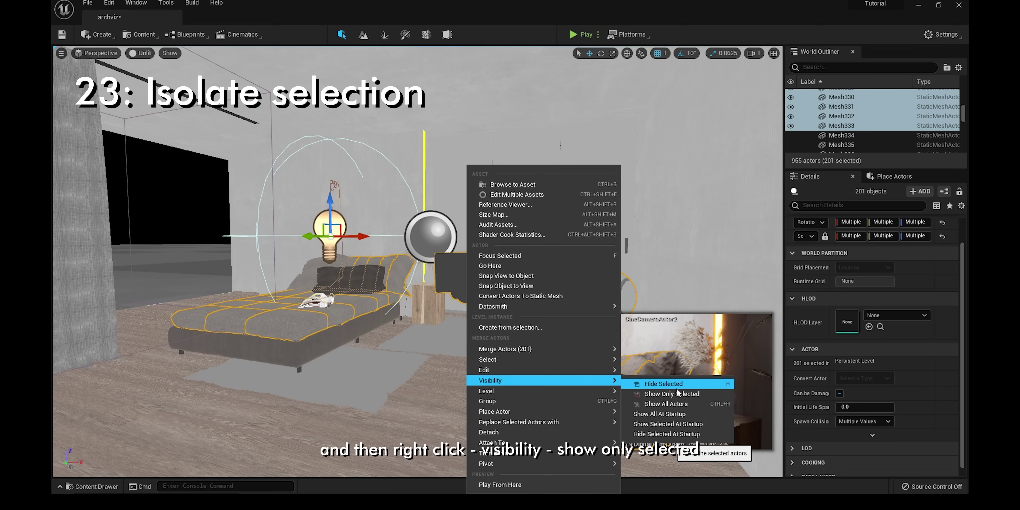
left_click(686, 399)
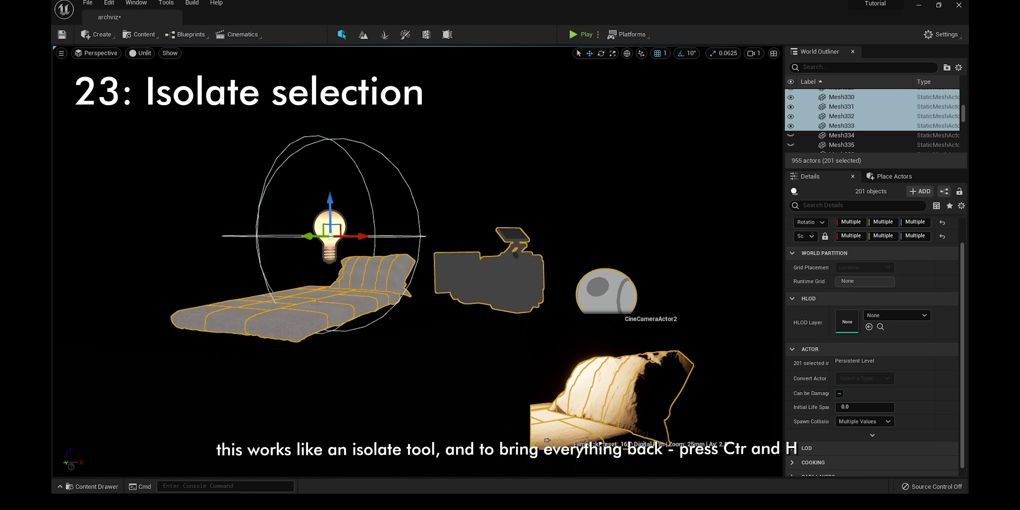
key("ctrl+h")
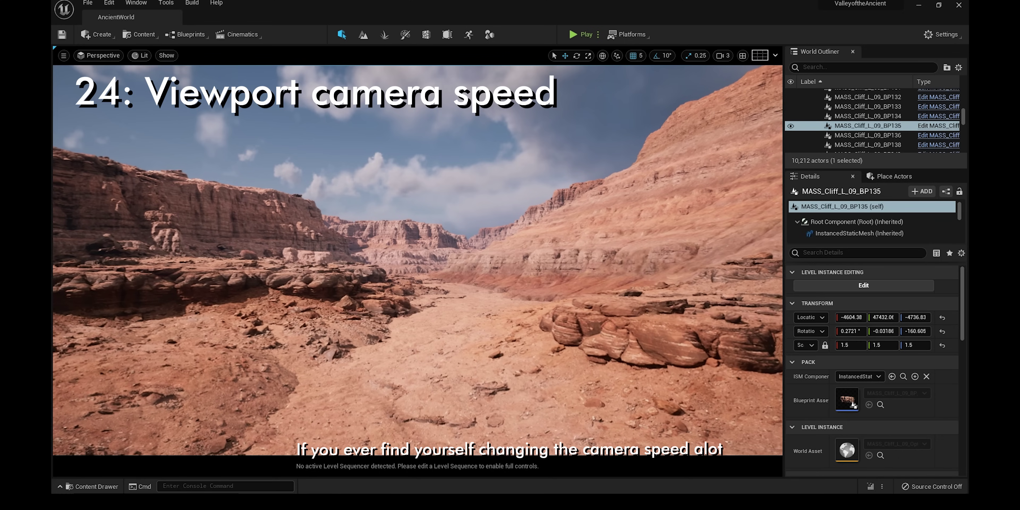
Raise the viewport camera speed to 4 and fly forward through the canyon, speeding up during the movement
key("w")
left_click(722, 56)
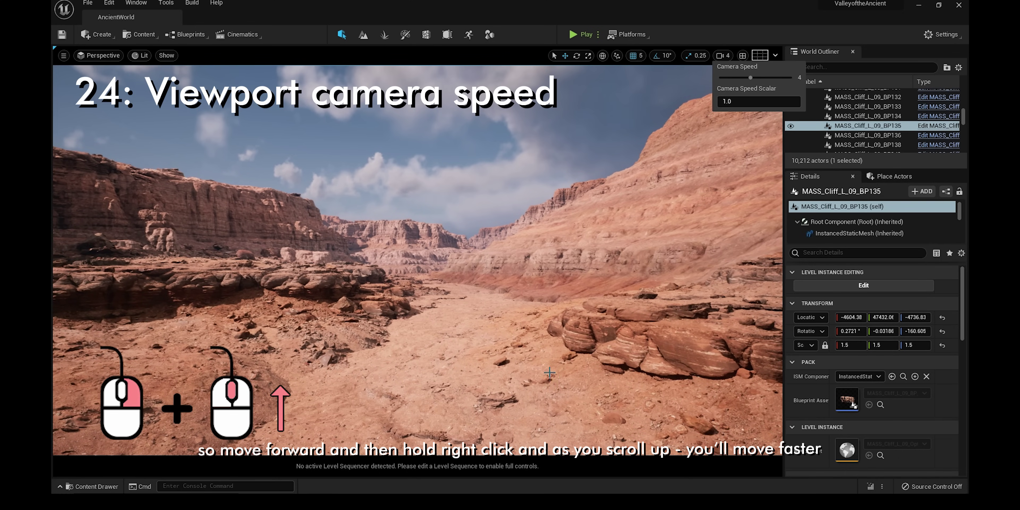
key("w")
mouse_move(550, 373)
right_mouse_down()
mouse_move(559, 378)
mouse_move(551, 373)
right_mouse_up()
scroll(551, 373, "up", 3)
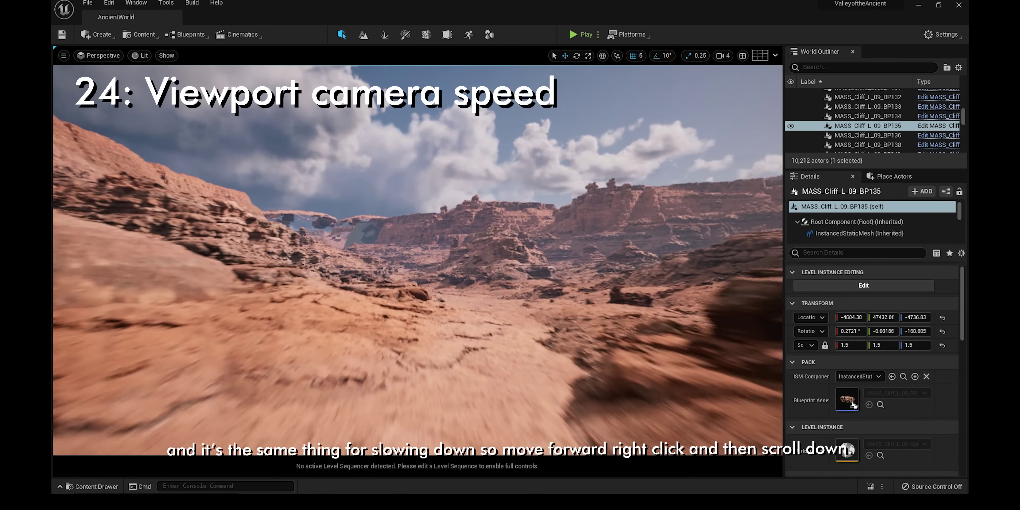
right_click_drag(550, 372, 550, 372)
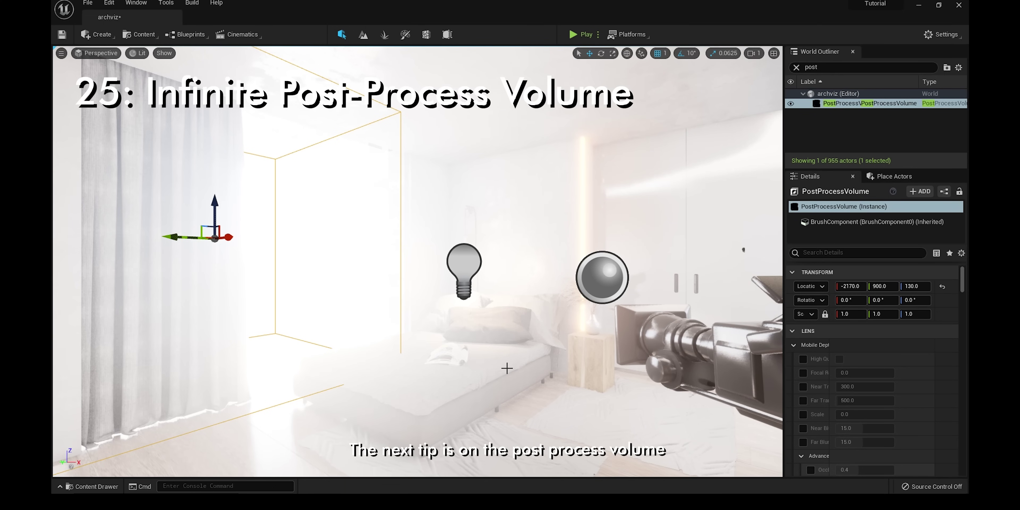
Filter the post process volume's details for "infi" and enable its infinite extent
right_click_drag(496, 384, 496, 383)
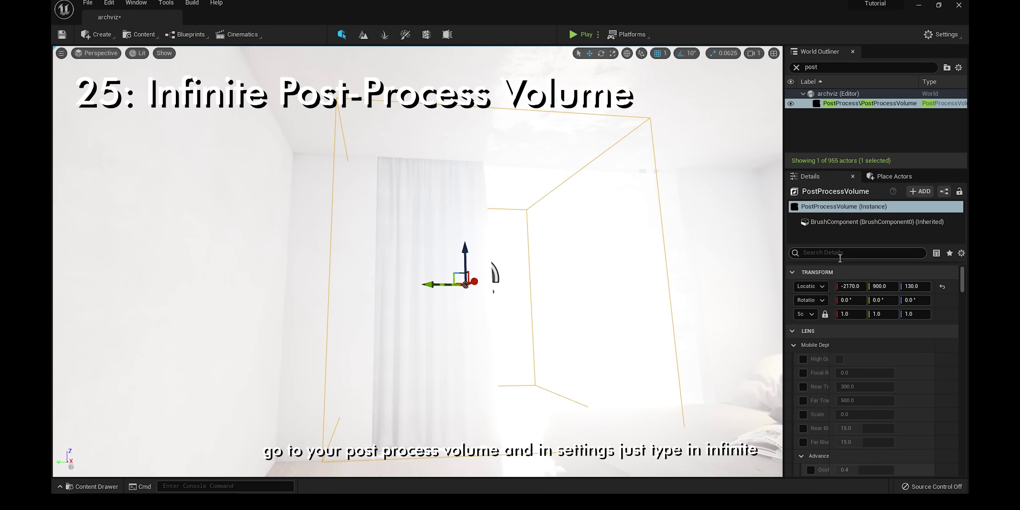
left_click(845, 256)
type("infi")
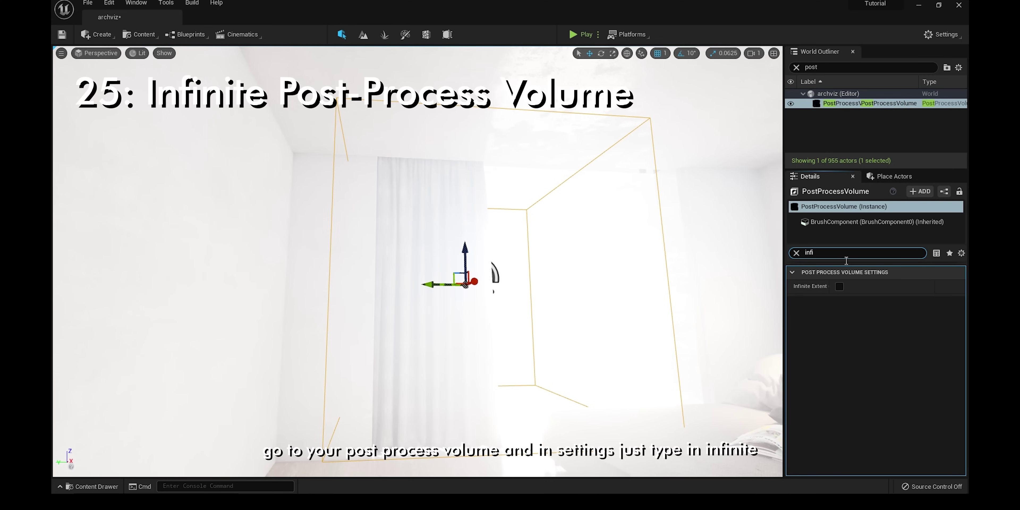
left_click(840, 286)
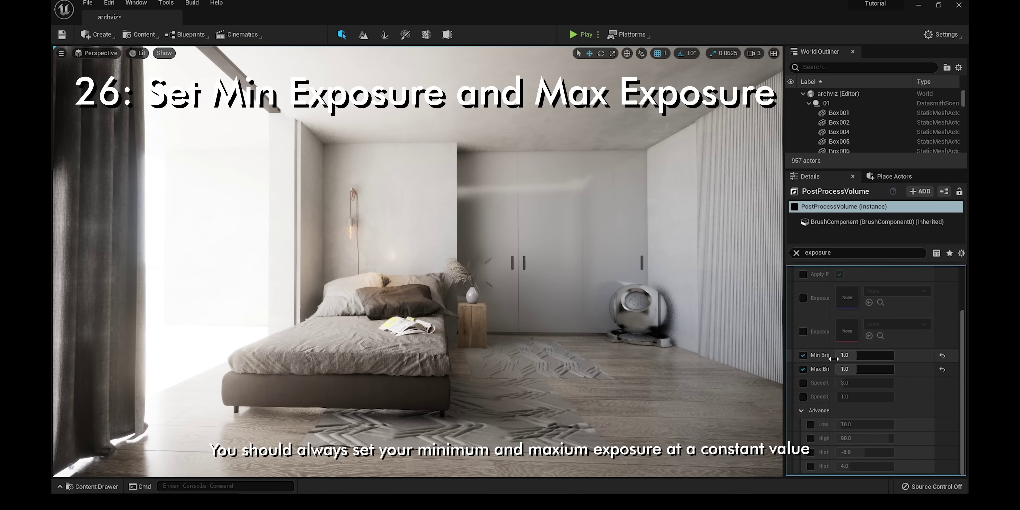
Widen the property name column of the volume's exposure details and search the project settings for "auto expo"
left_click_drag(830, 357, 857, 359)
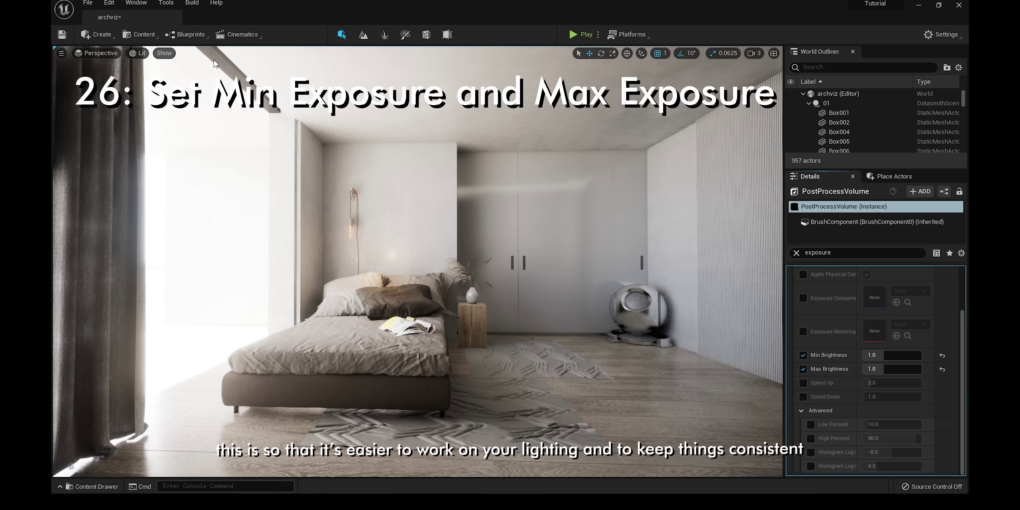
left_click(956, 36)
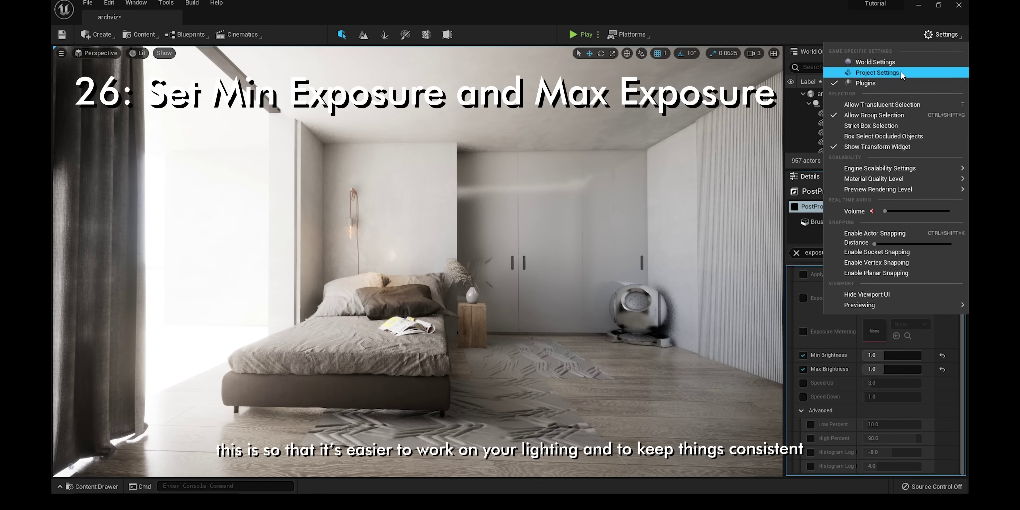
left_click(887, 75)
double_click(721, 189)
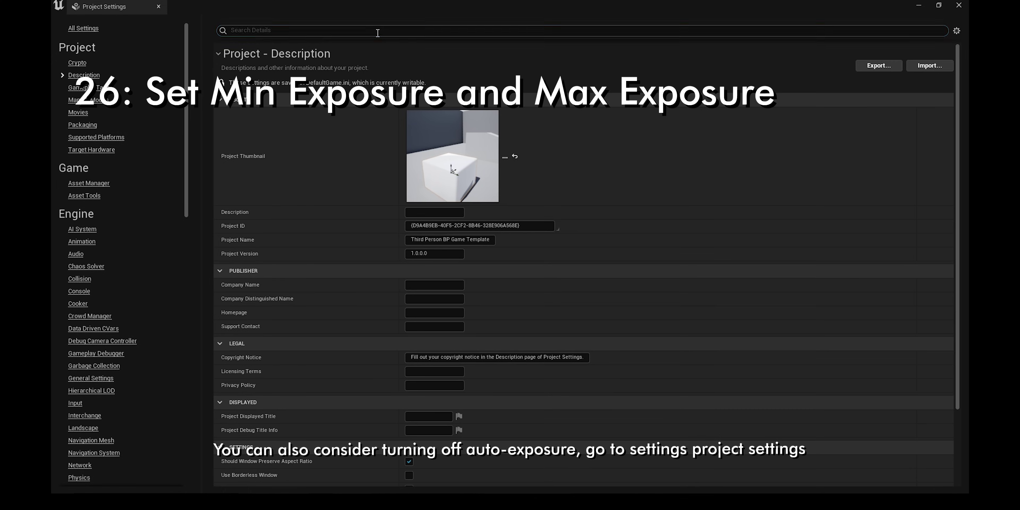
left_click(378, 32)
type("auto expo")
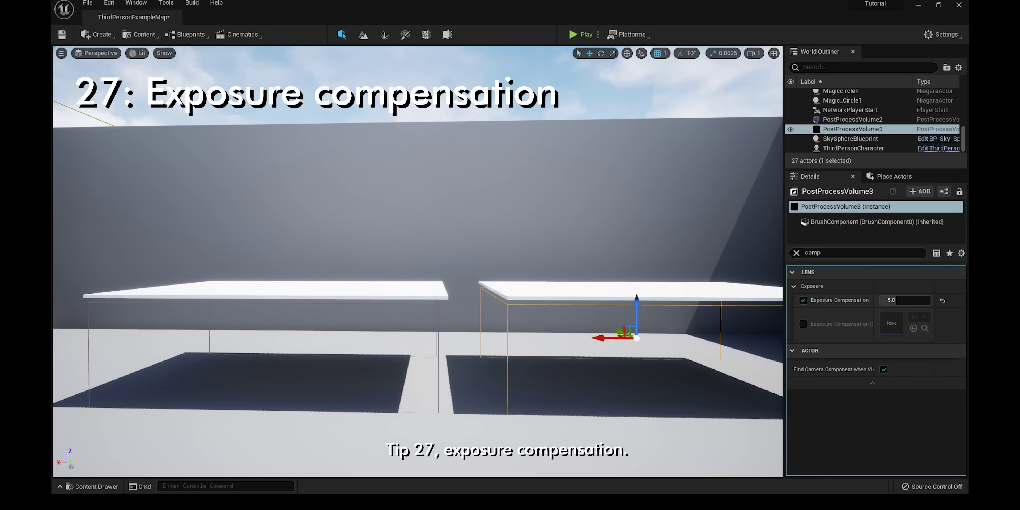
Select the left and right post process volumes under the slabs in turn to check their exposure compensation
right_click_drag(418, 262, 467, 261)
right_click_drag(312, 339, 265, 339)
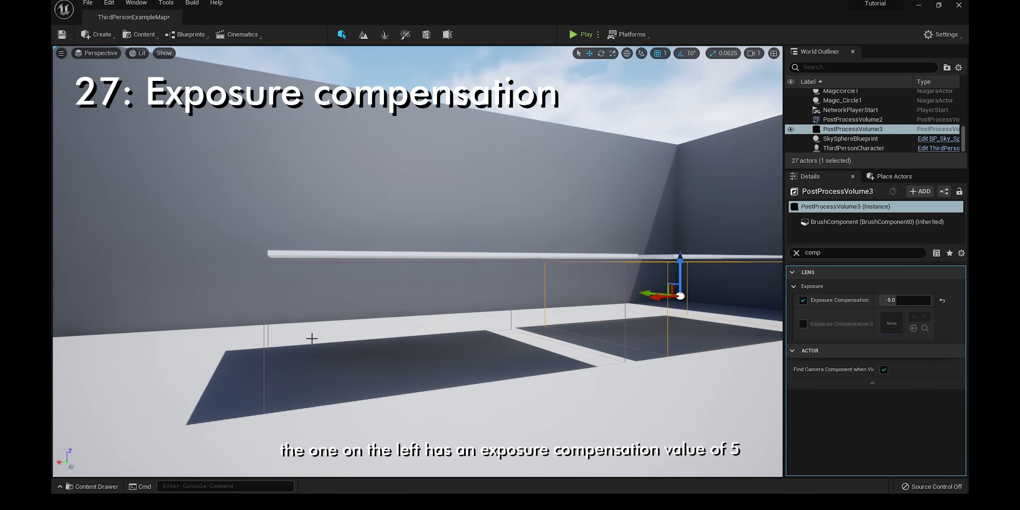
left_click(278, 272)
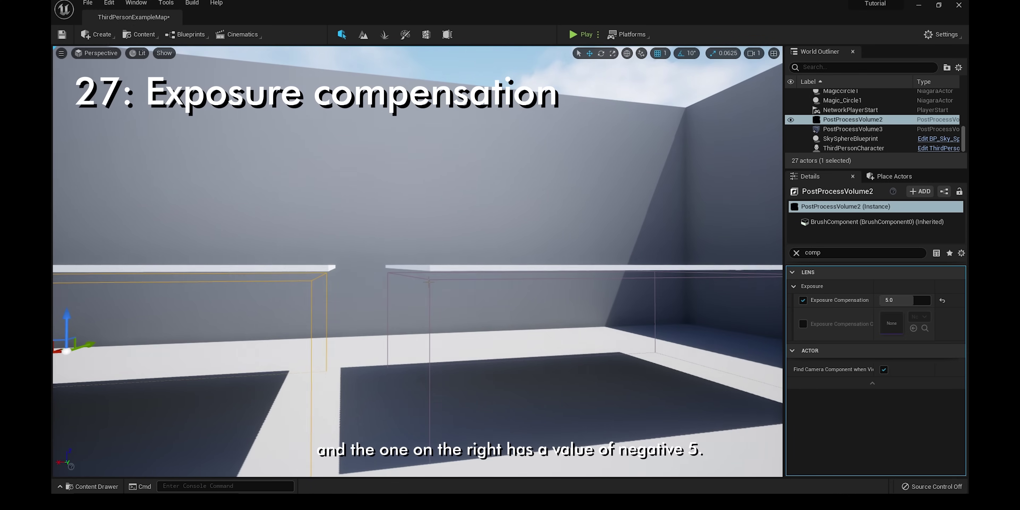
left_click(430, 292)
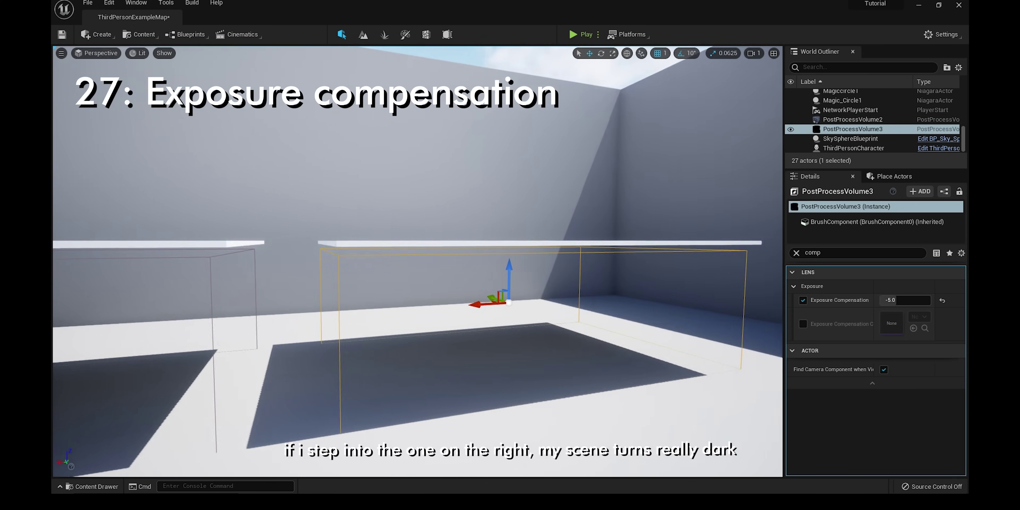
Move the camera into the right post process volume and back out to compare the scene's exposure
right_click_drag(417, 261, 111, 257)
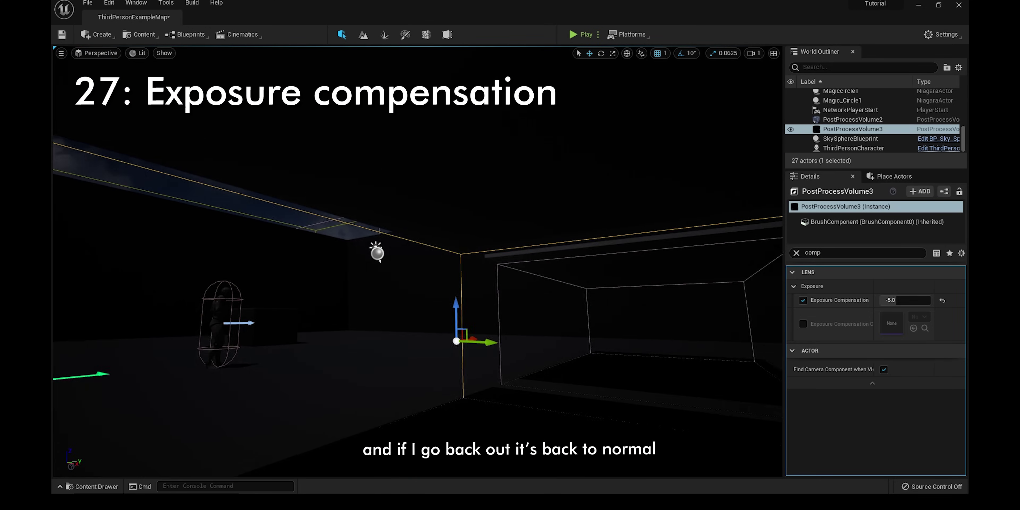
mouse_move(418, 261)
right_mouse_down()
mouse_move(497, 260)
mouse_move(414, 258)
right_mouse_up()
key("w")
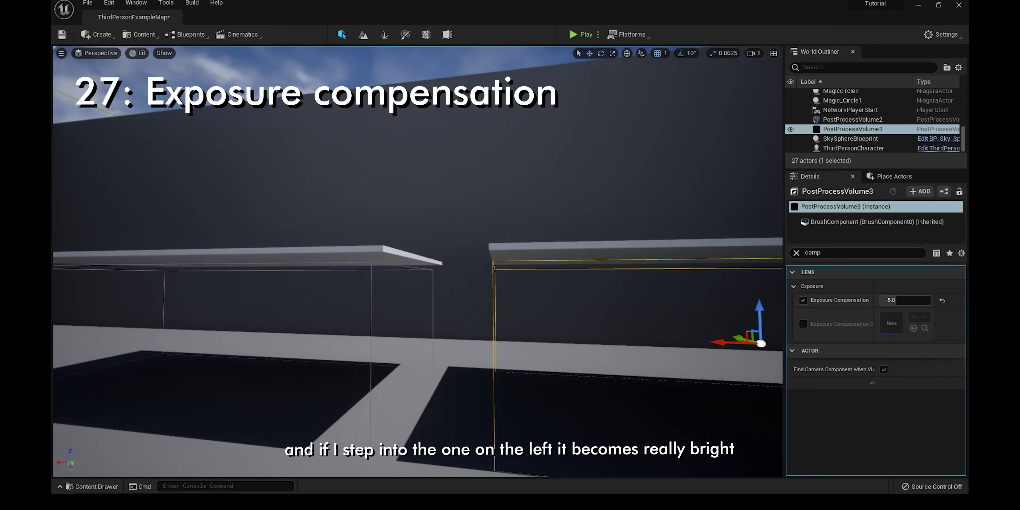
Filter the details of the post process volume under the left slab for "lumen" and open its global illumination method choices
key("w")
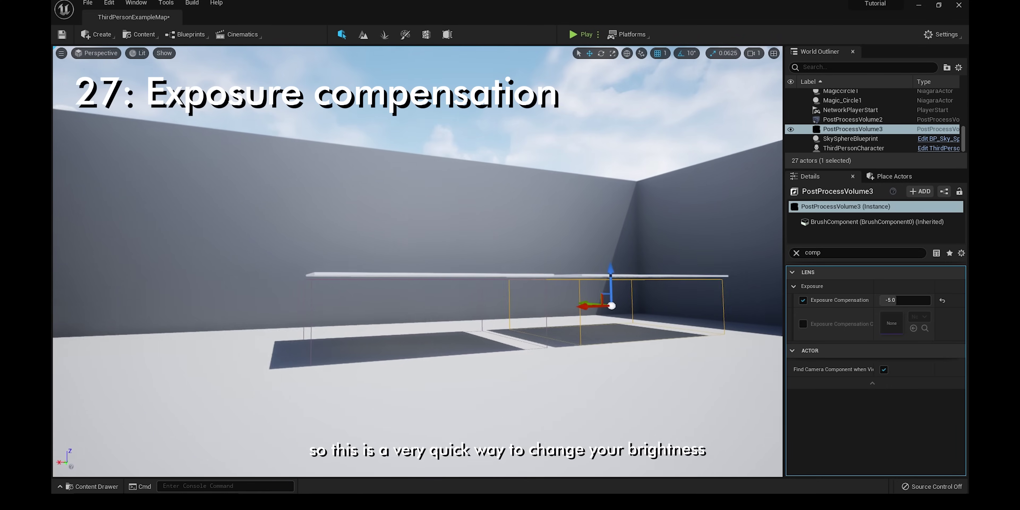
right_click_drag(418, 261, 466, 261)
key("a")
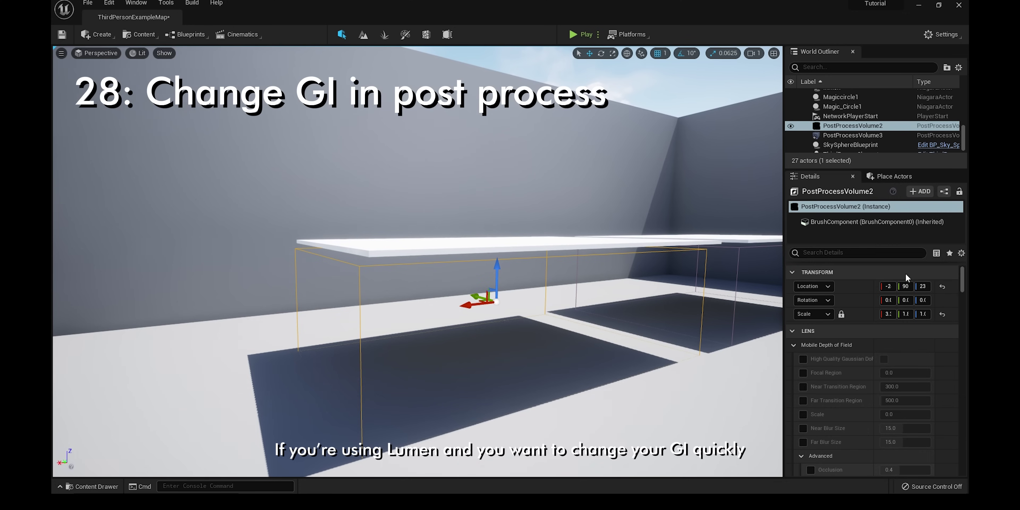
type("lumen")
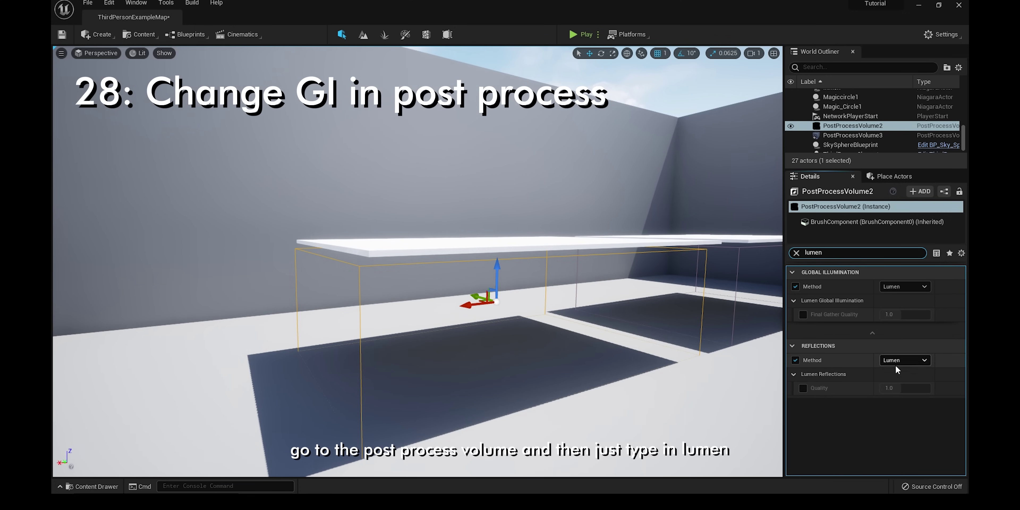
left_click(905, 286)
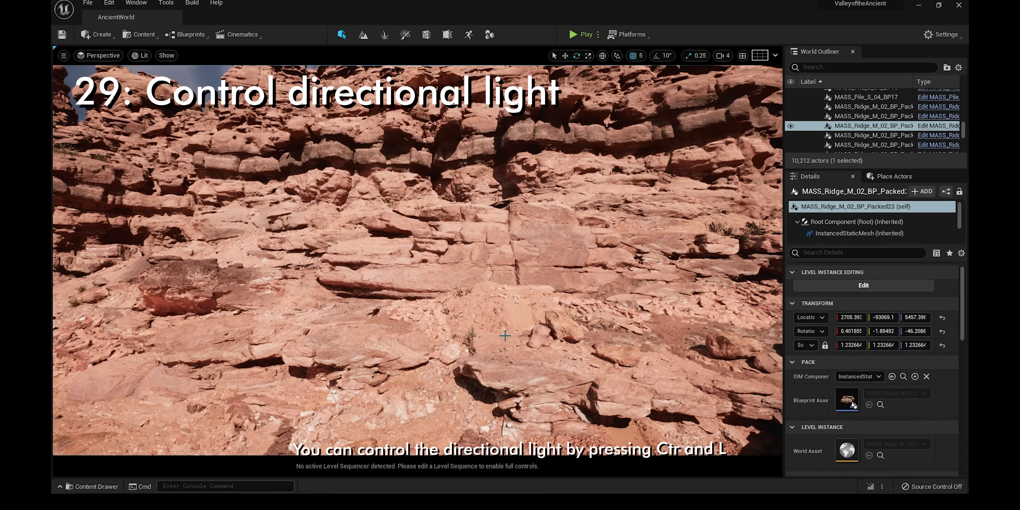
Sweep the canyon scene's directional light interactively to change the time of day, and turn the selected directional light with the Rotate gizmo
key("ctrl+l")
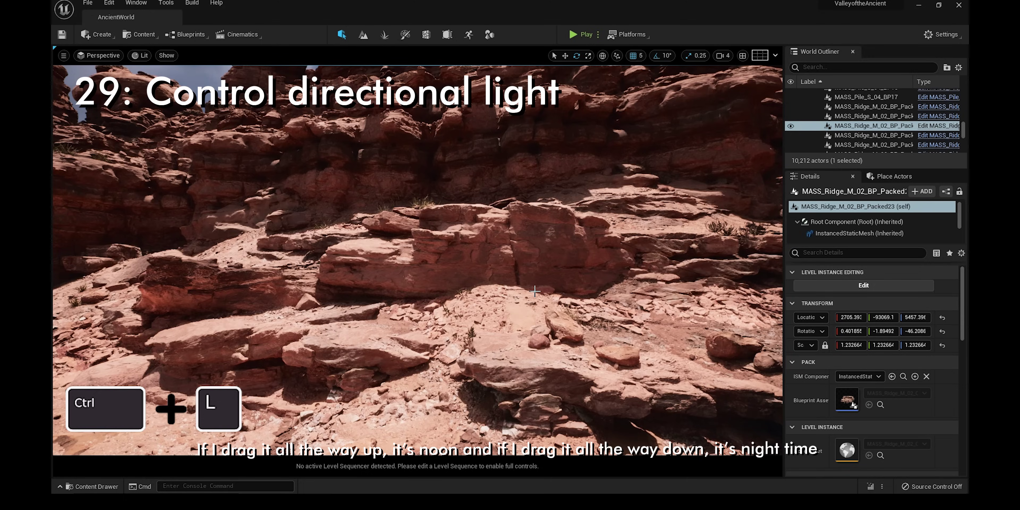
key("ctrl+l")
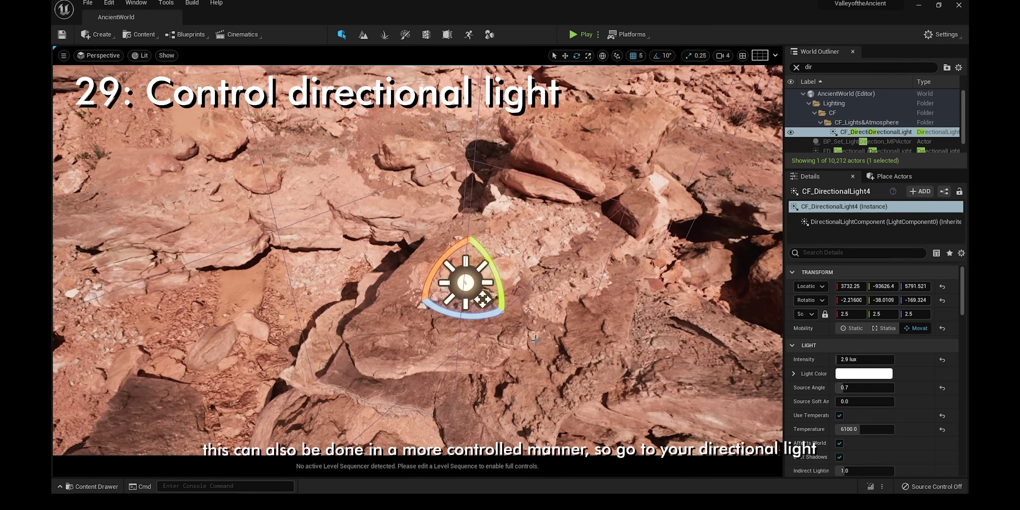
mouse_move(489, 318)
left_mouse_down()
mouse_move(507, 320)
mouse_move(491, 319)
left_mouse_up()
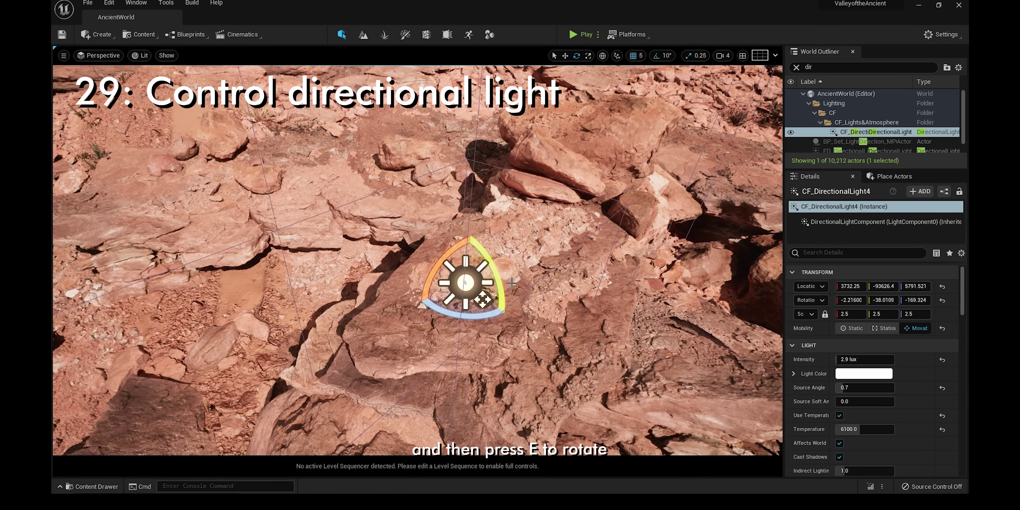
key("e")
left_click_drag(511, 286, 455, 319)
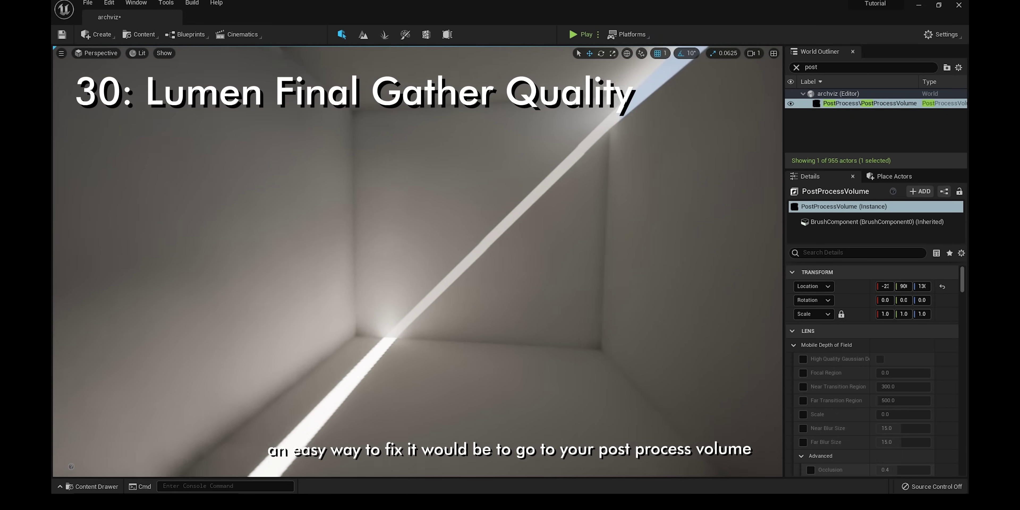
Filter the archviz post process volume's details for "lumen" and set Final Gather Quality to 2
left_click(836, 255)
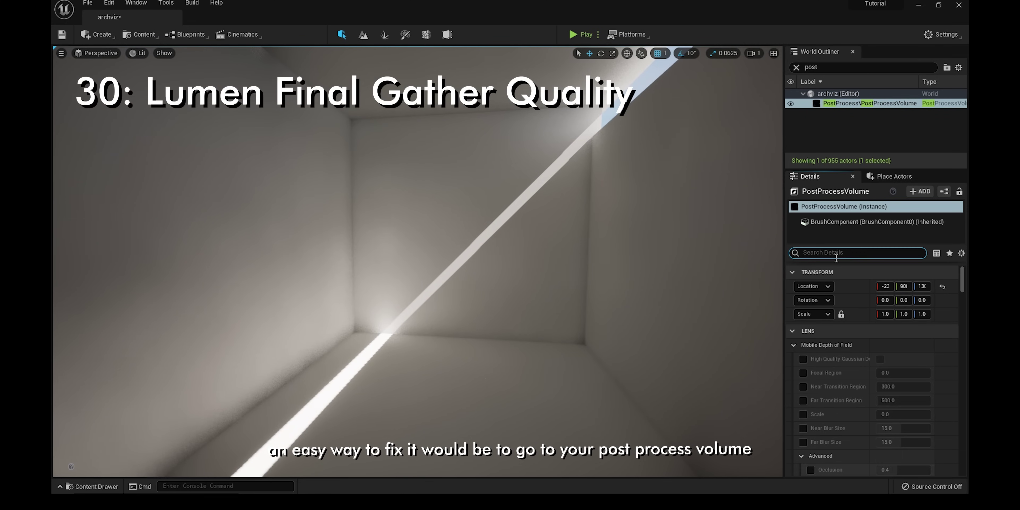
type("lumen")
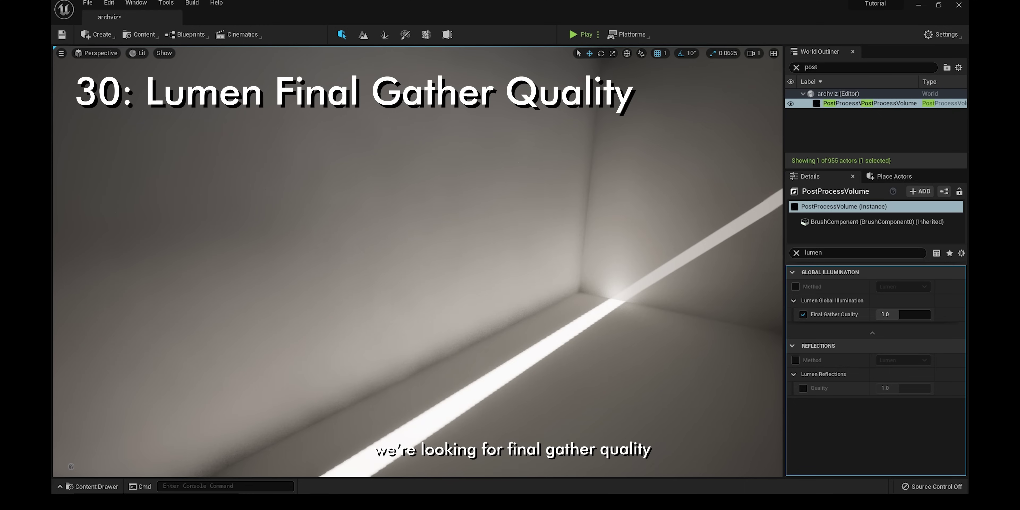
left_click(911, 319)
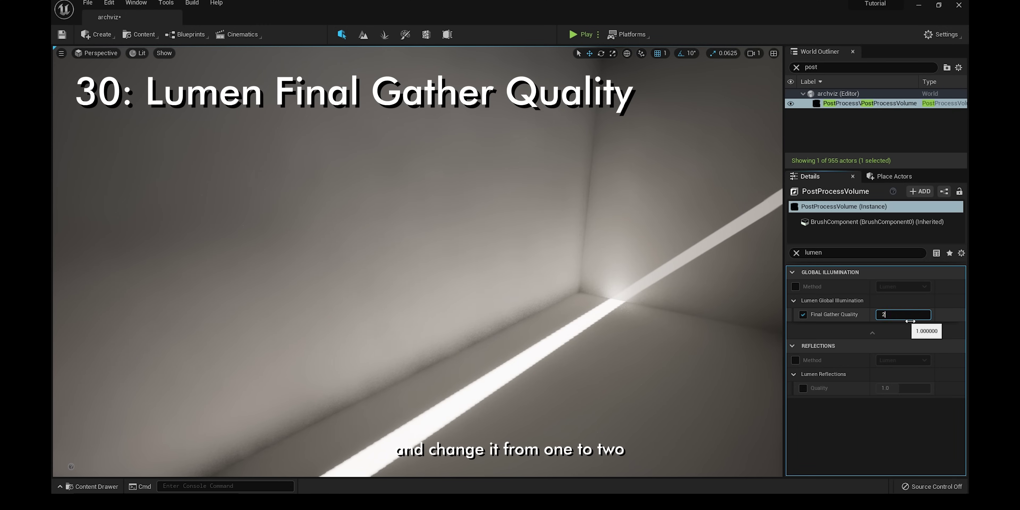
type("2")
key("Return")
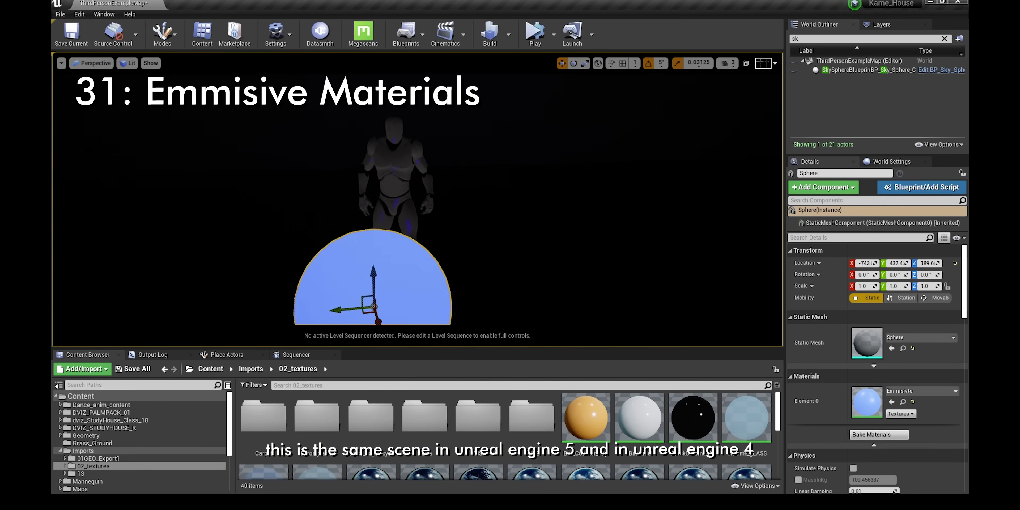
Examine the light cast by the emissive sphere in both engine versions' scenes, and select the glowing sphere and shift it sideways
right_click_drag(469, 247, 428, 274)
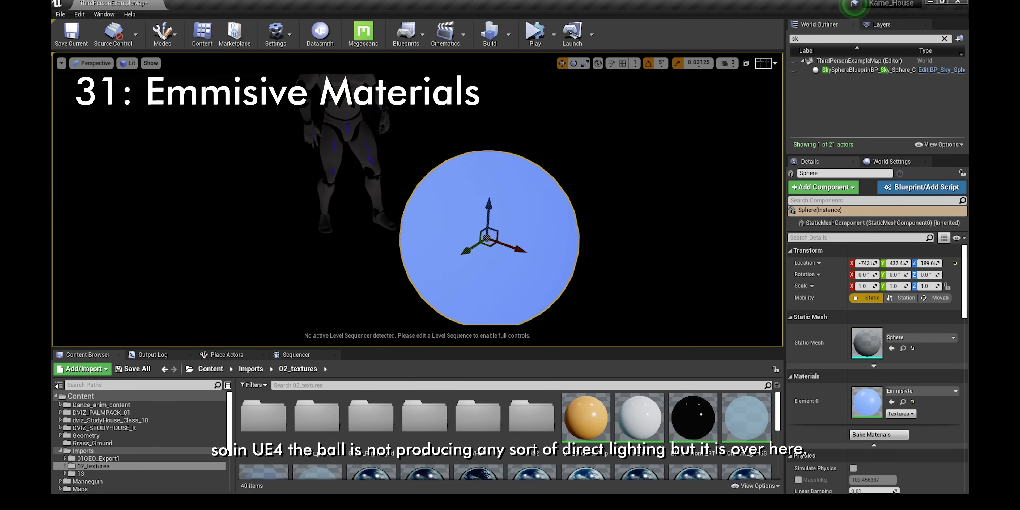
scroll(469, 247, "down", 3)
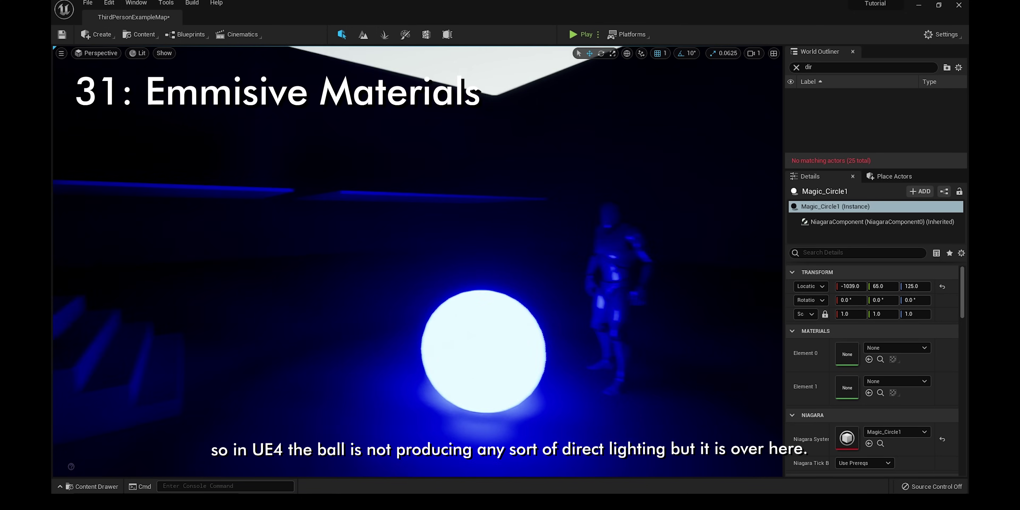
left_click(431, 293)
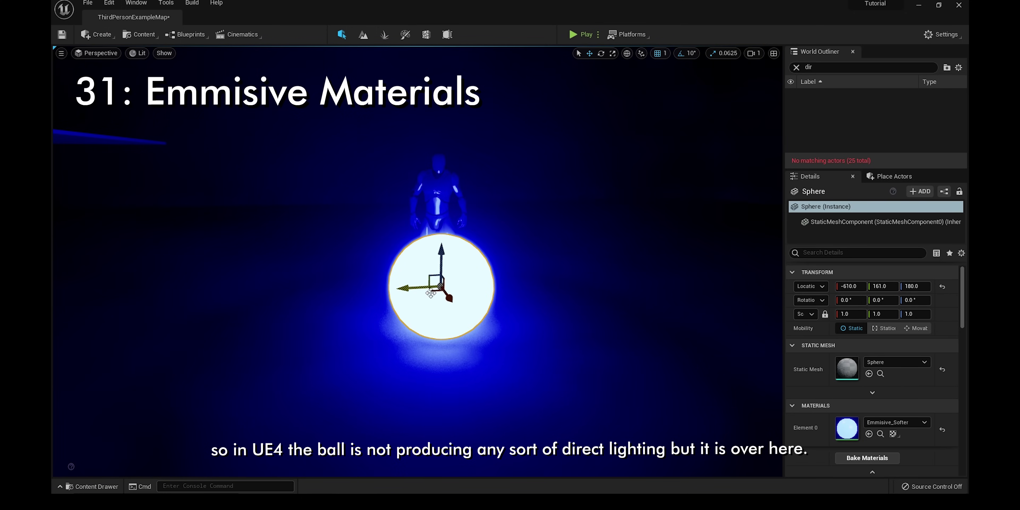
left_click_drag(418, 289, 458, 284)
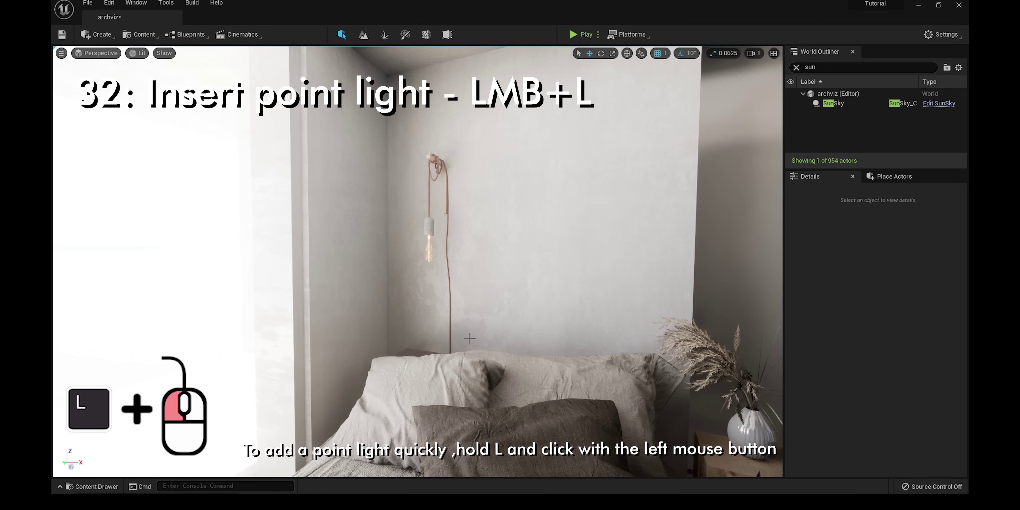
Insert a point light on the wall above the bed, beside the hanging bulb
left_click(464, 305)
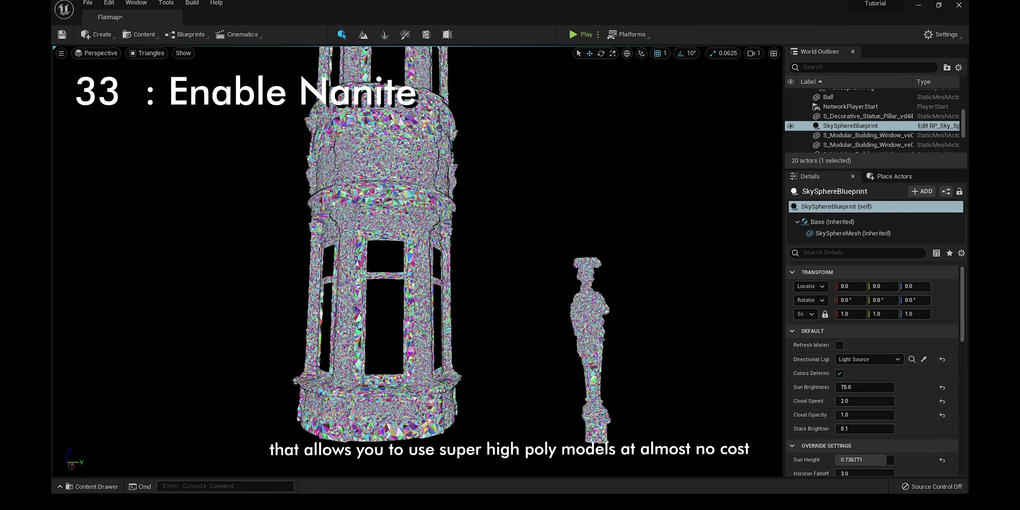
Switch the viewport showing the tower and statue from Nanite Triangles visualization to Lit mode
mouse_move(298, 153)
right_mouse_down()
mouse_move(299, 170)
mouse_move(298, 153)
right_mouse_up()
left_click(146, 53)
left_click(146, 64)
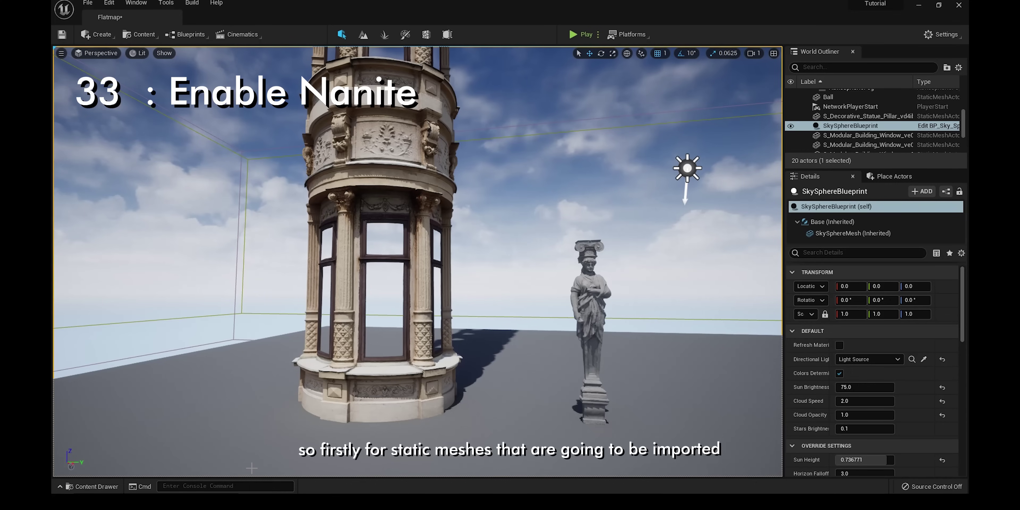
Import the last 3D object file from the Interior Scene folder with Build Nanite enabled in the import options
key("ctrl+space")
left_click(102, 323)
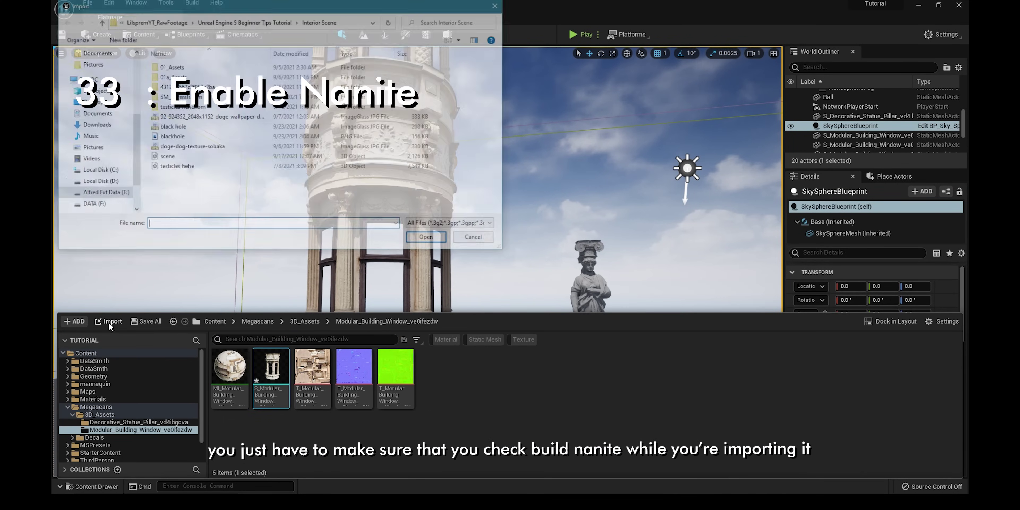
left_click(190, 169)
left_click(420, 241)
left_click(467, 148)
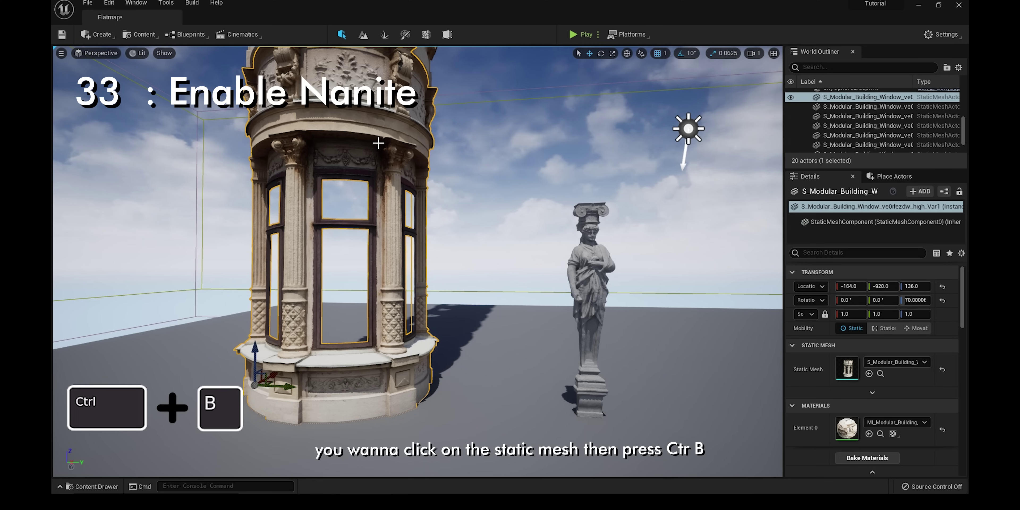
Locate the selected building window's static mesh in the content folder and enable Nanite on that asset
key("ctrl+b")
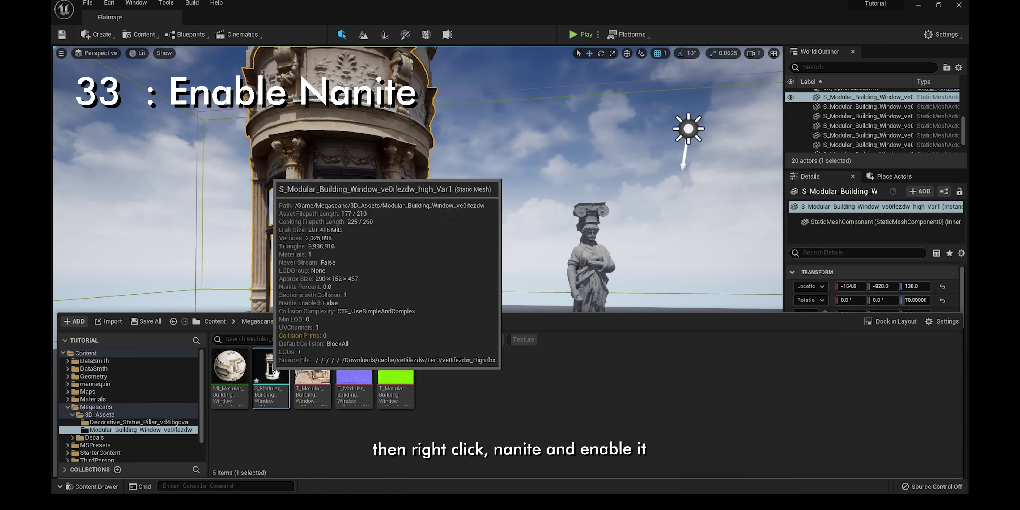
right_click(272, 368)
mouse_move(315, 81)
mouse_move(388, 67)
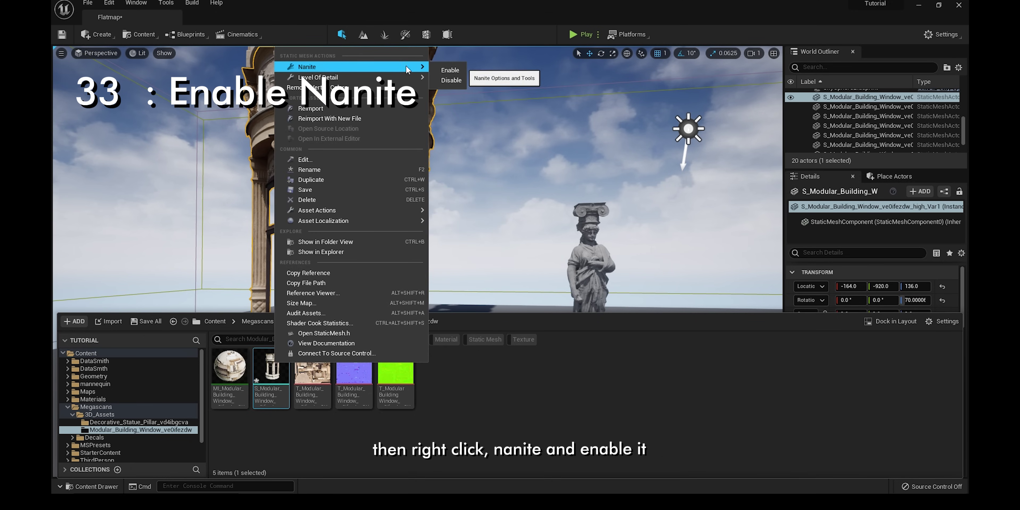
left_click(448, 70)
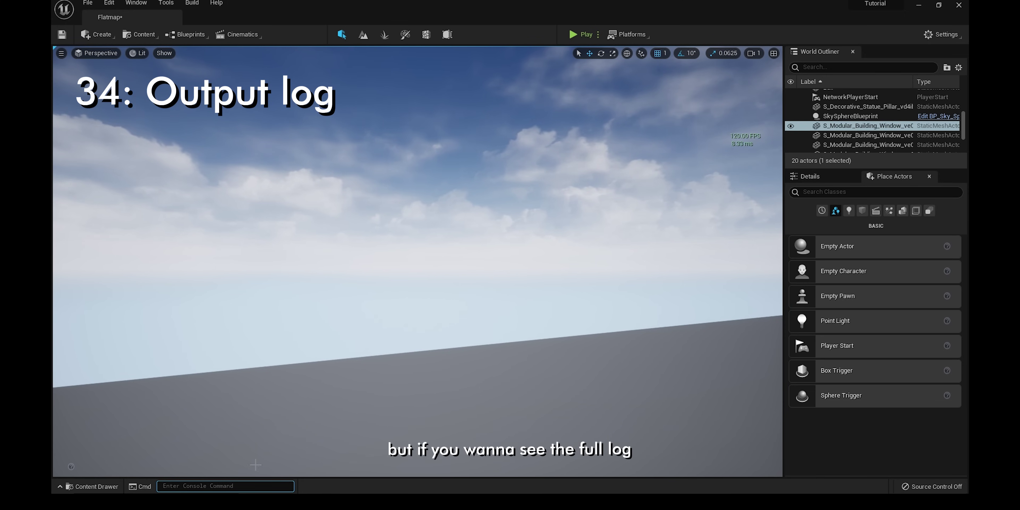
Show the Output Log and dock it alongside the Details and Place Actors panels
left_click(136, 2)
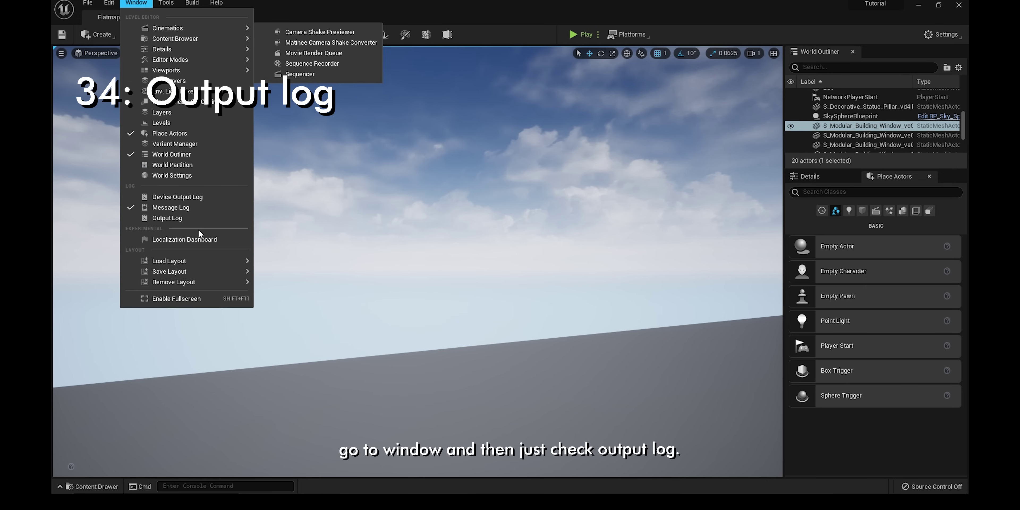
left_click(160, 219)
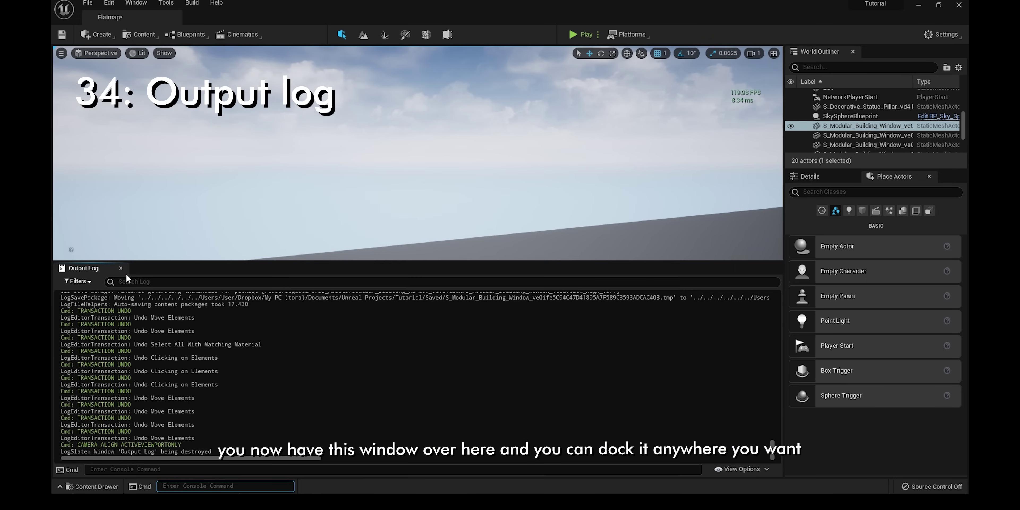
left_click_drag(91, 271, 832, 176)
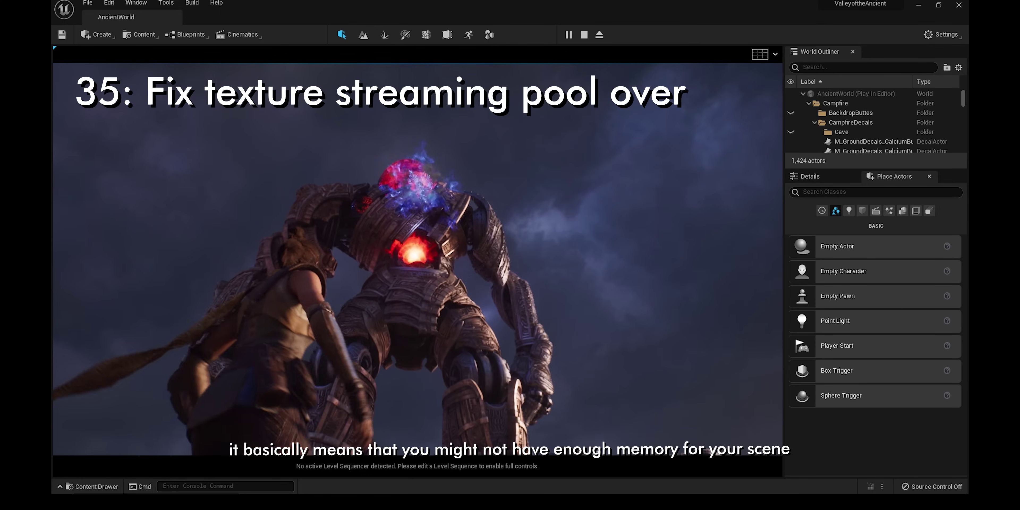
Stop the play session and search the project settings for "virtual textures" to check that virtual texture support is enabled
key("Escape")
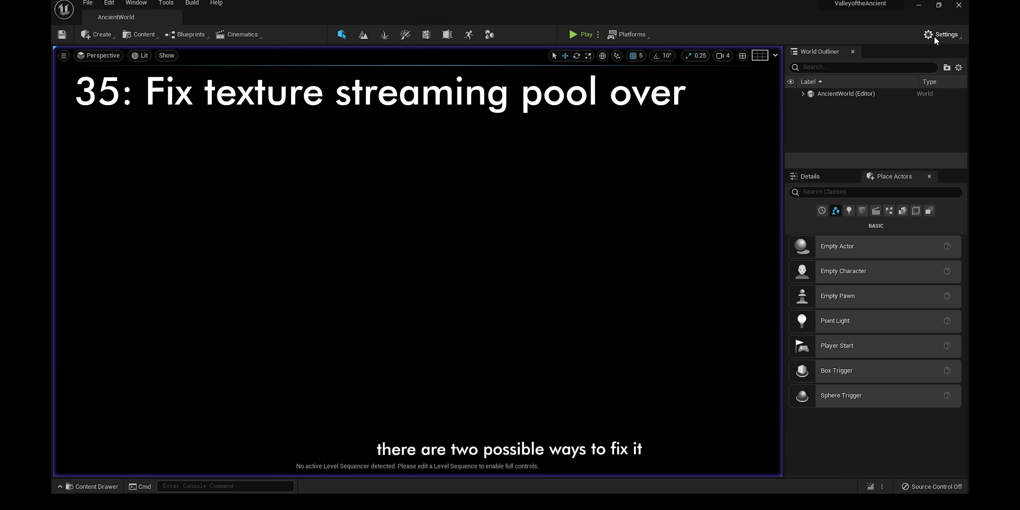
left_click(935, 36)
left_click(891, 72)
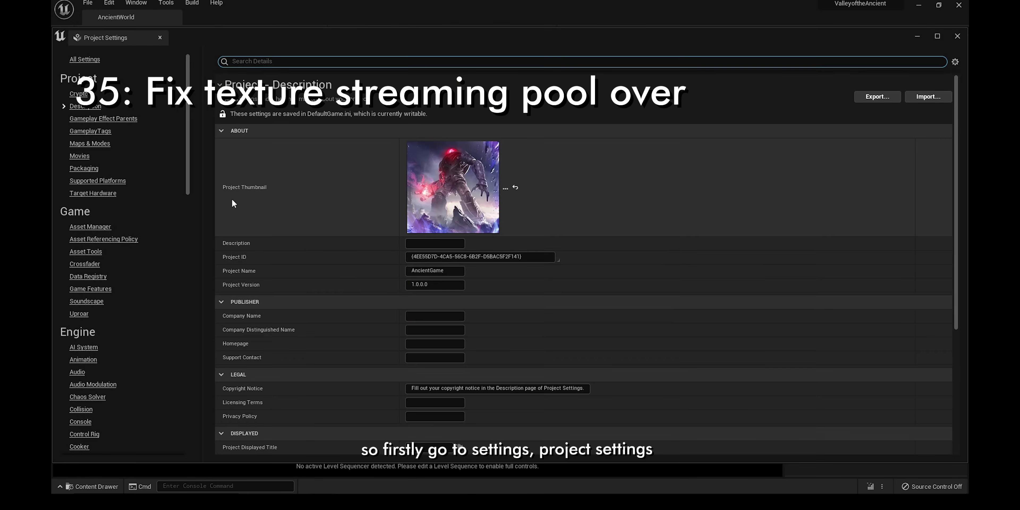
type("vir")
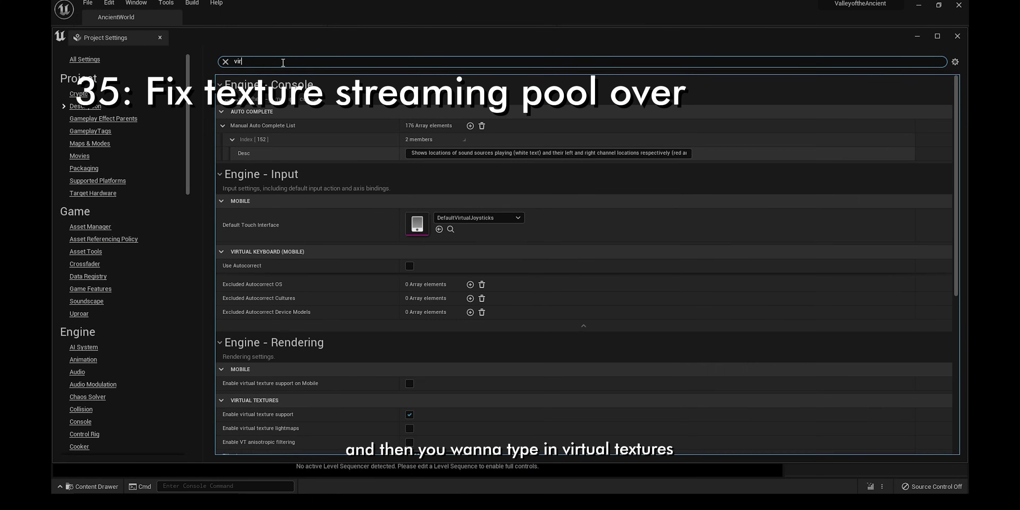
type("tual text")
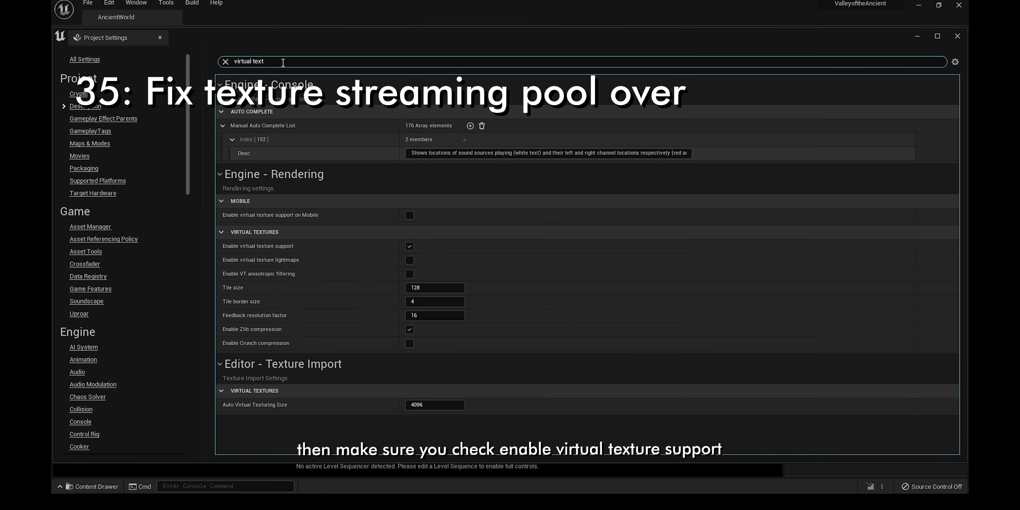
type("ures")
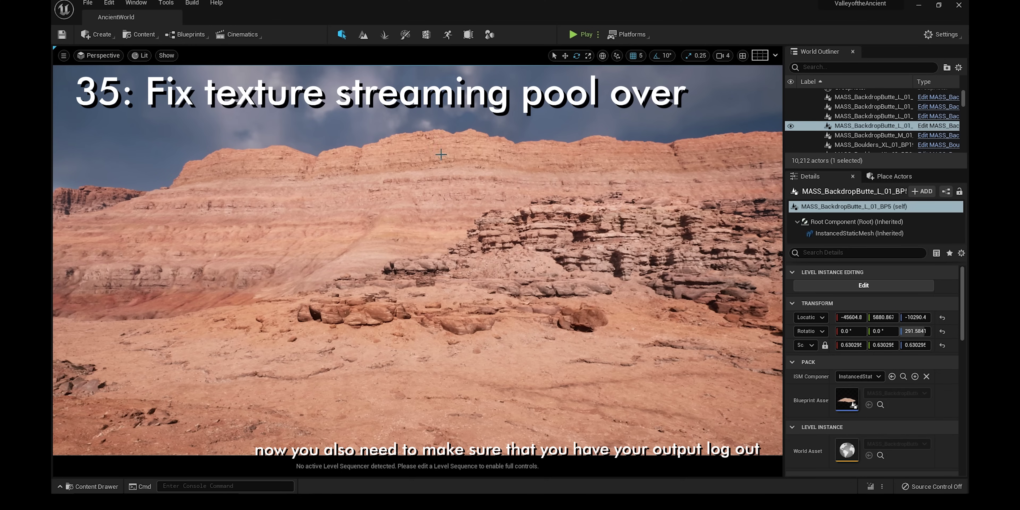
Show the Output Log and run the console command r.Streaming.PoolSize to query the texture streaming pool size
left_click(134, 4)
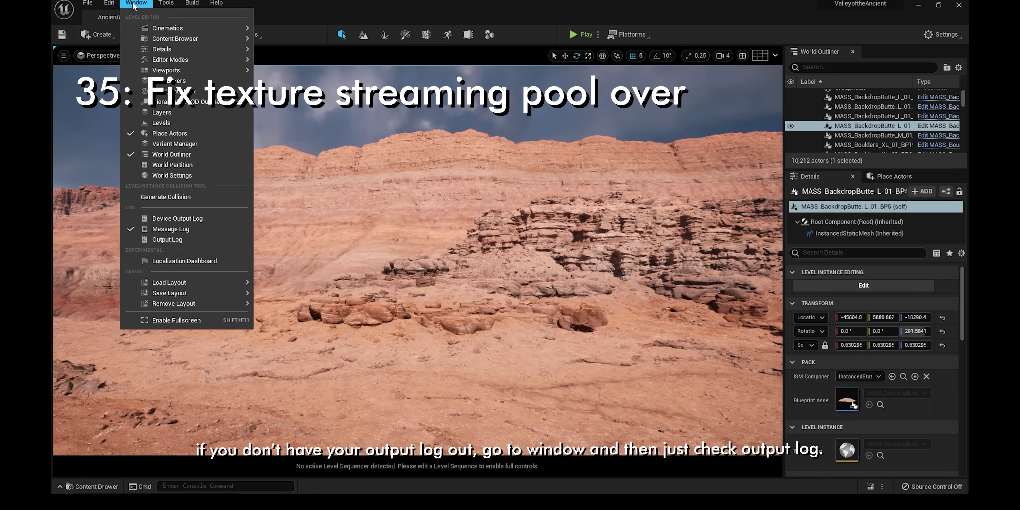
left_click(186, 240)
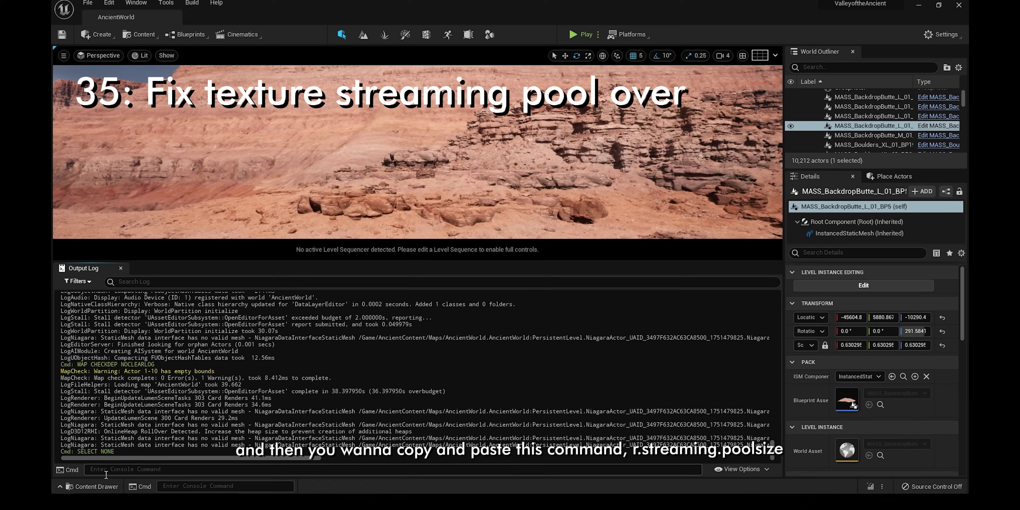
left_click(132, 470)
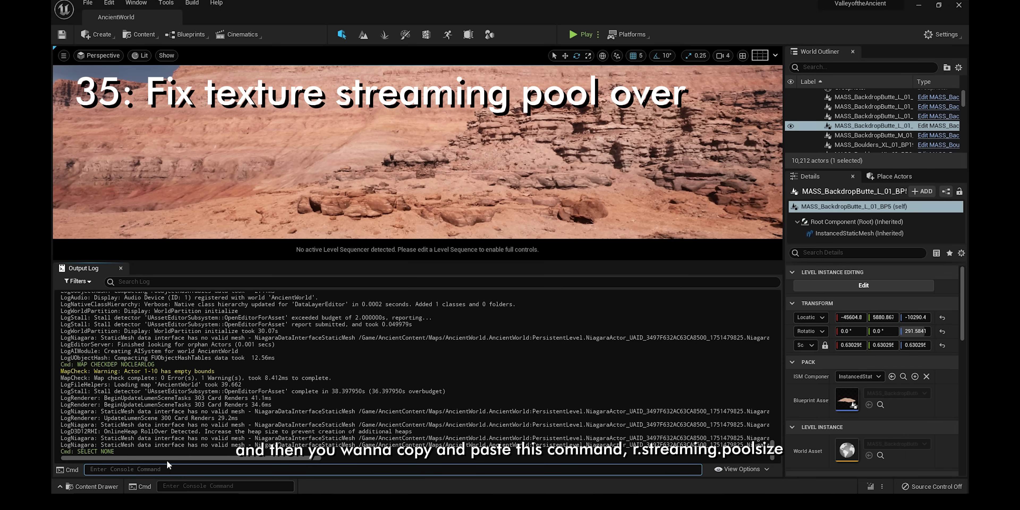
type("r.Streaming.PoolSize")
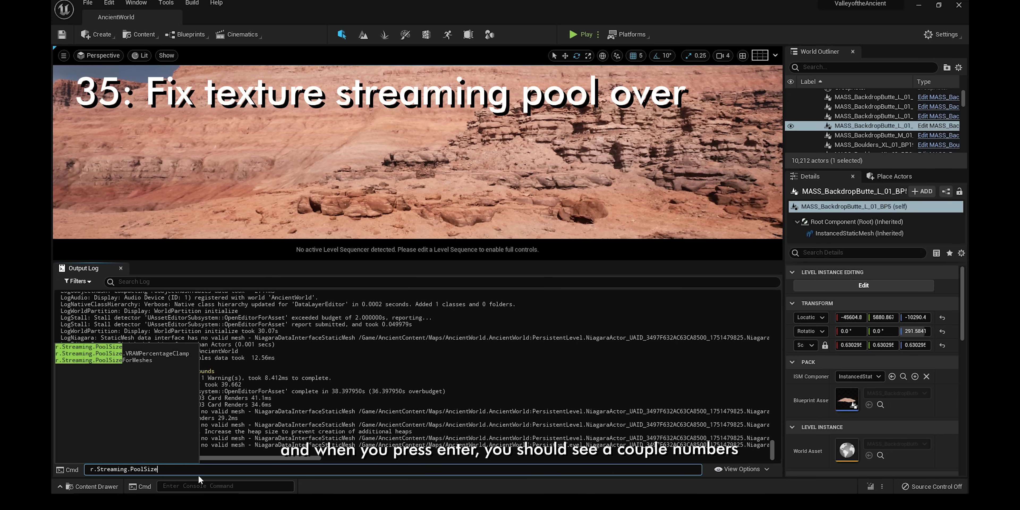
key("Return")
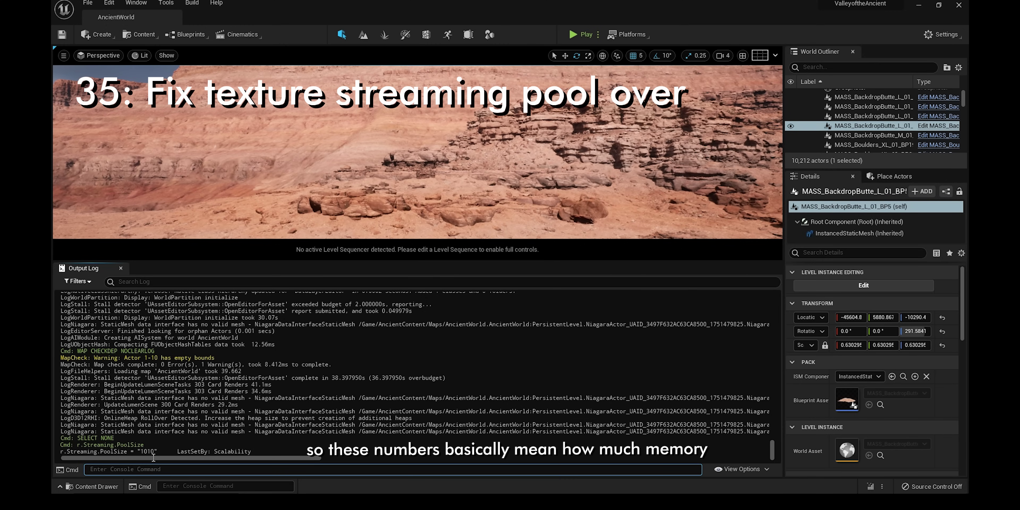
Set the texture streaming pool size with the console command r.Streaming.PoolSize 2000
type("r.Streaming.PoolSize")
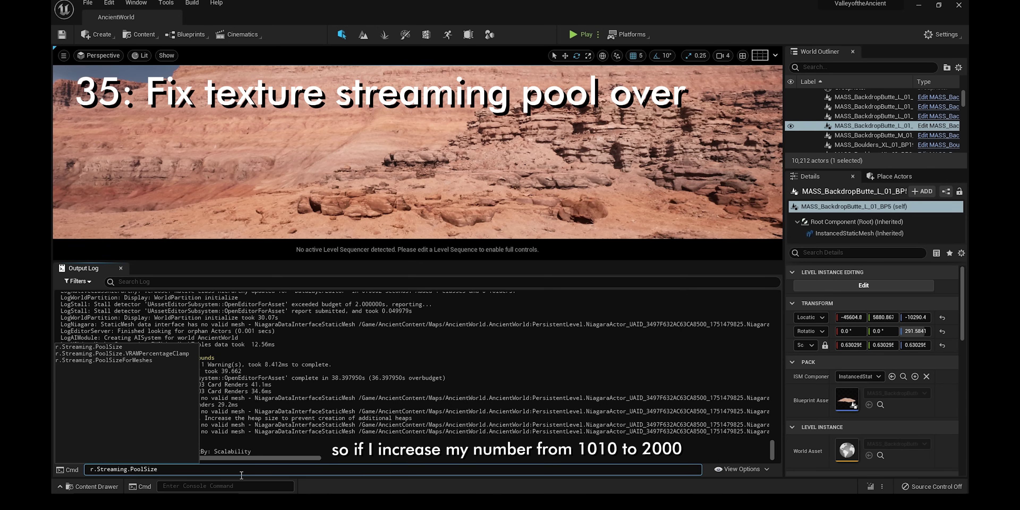
type("2000")
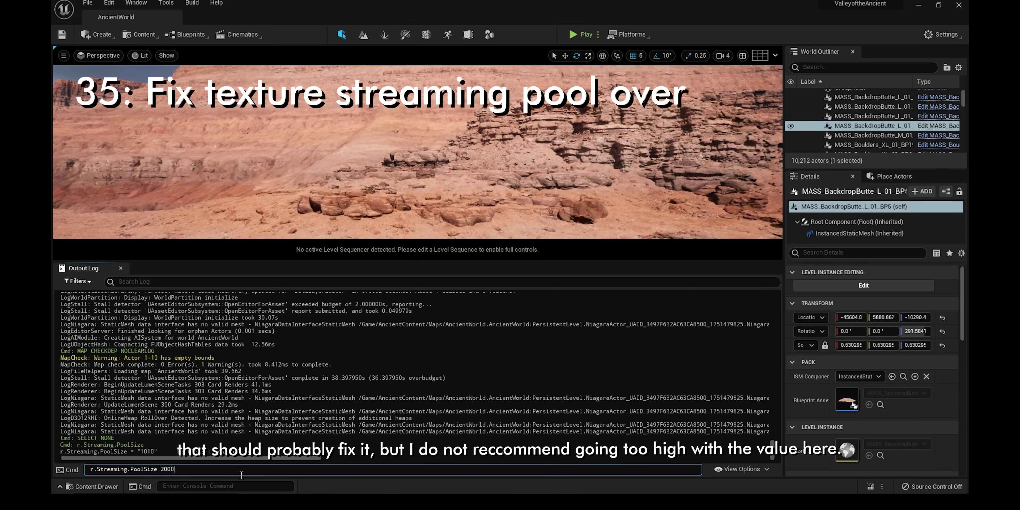
key("Return")
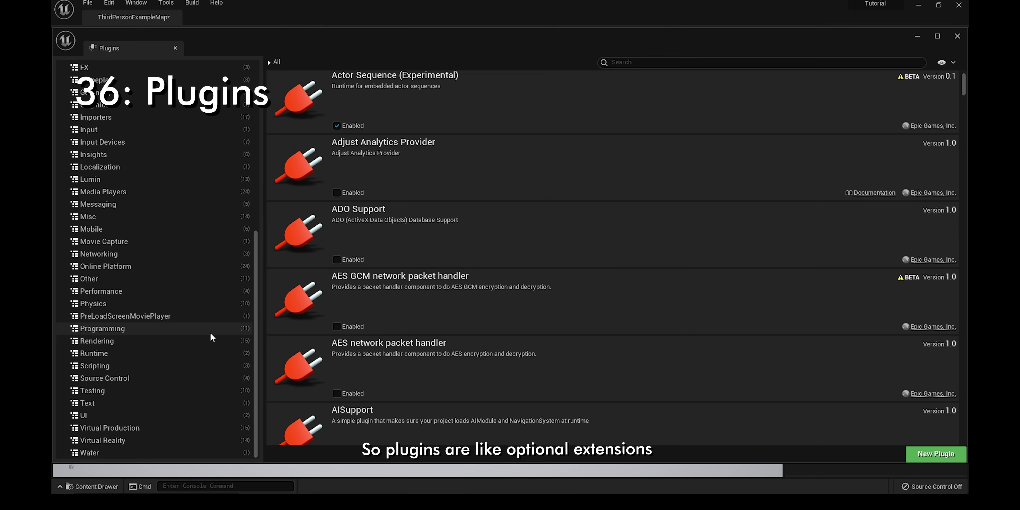
Browse the plugin categories, minimize the plugin browser and bring it back up from the editor settings
scroll(211, 336, "up", 10)
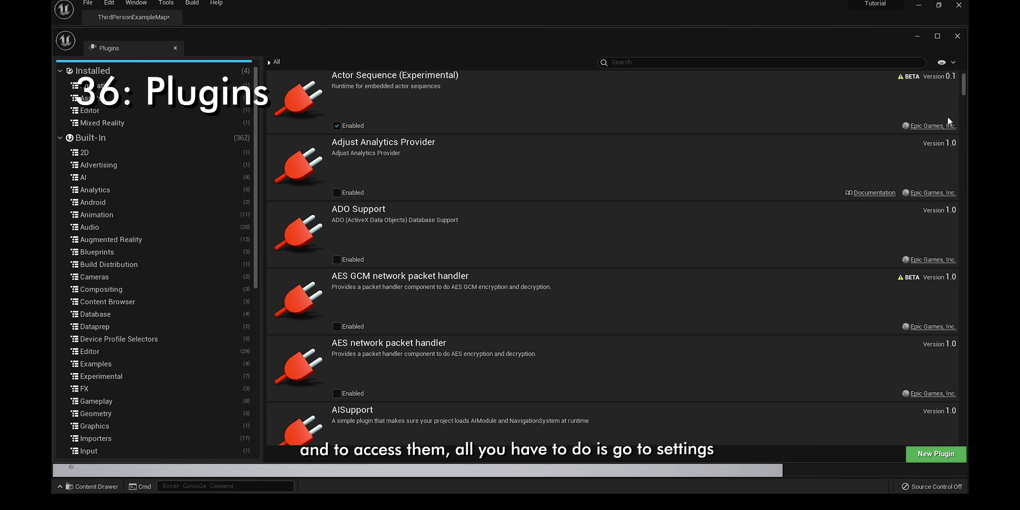
left_click(918, 37)
left_click(929, 36)
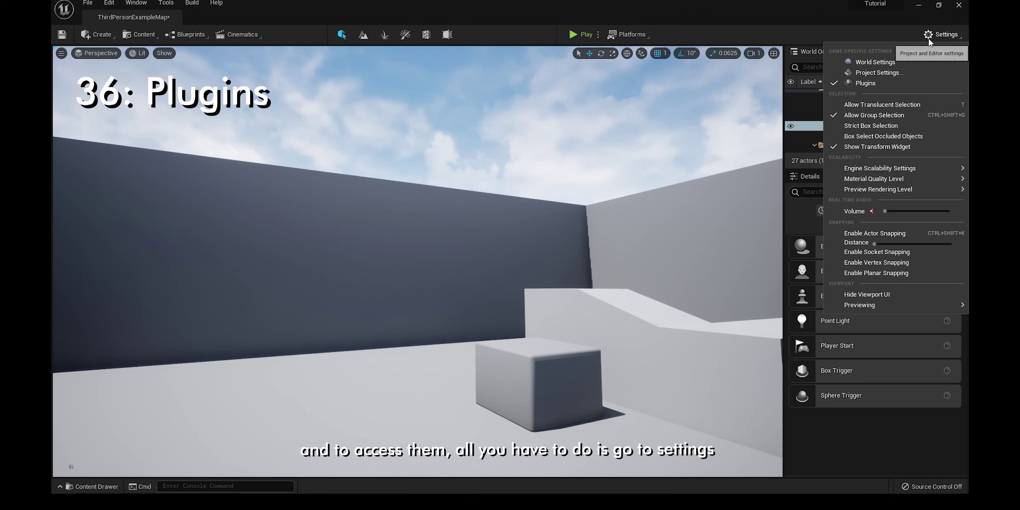
left_click(888, 84)
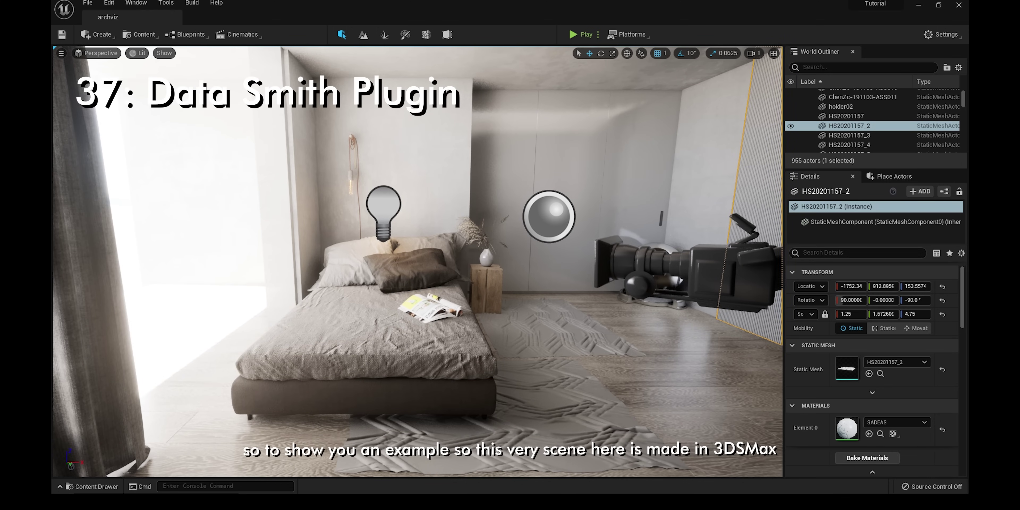
Switch to the 16.max scene in Autodesk 3ds Max to view the bedroom's source model
mouse_move(392, 500)
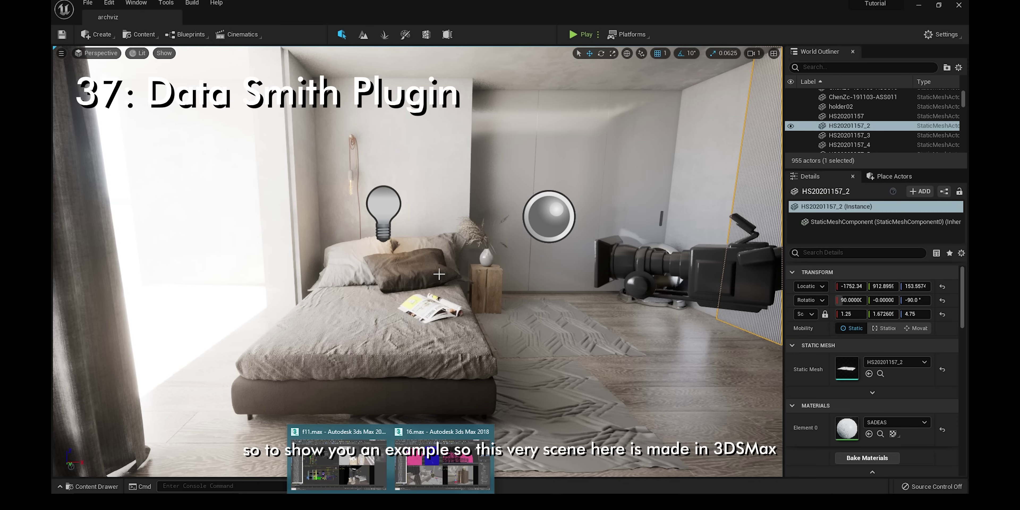
left_click(439, 476)
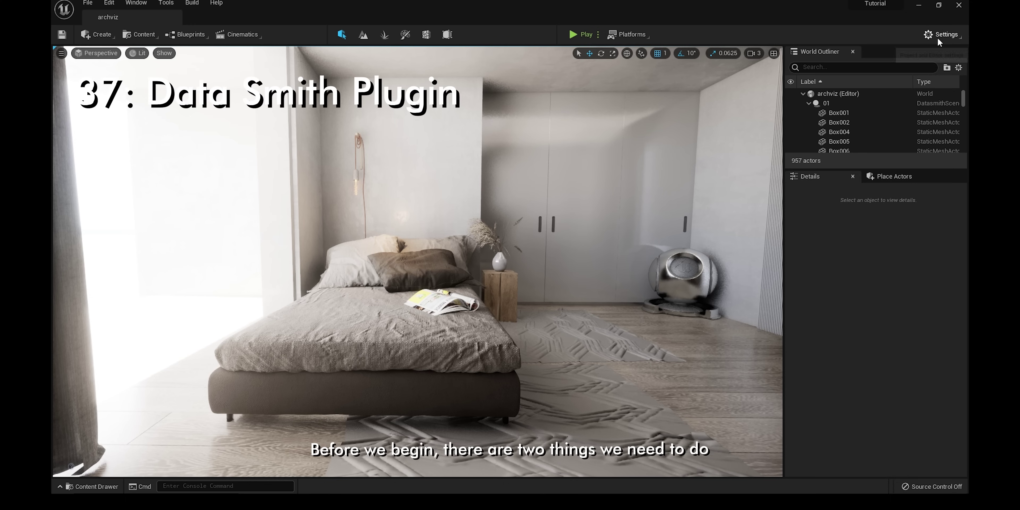
Switch back to Unreal Engine and search the plugins for "datasmith"
left_click(940, 35)
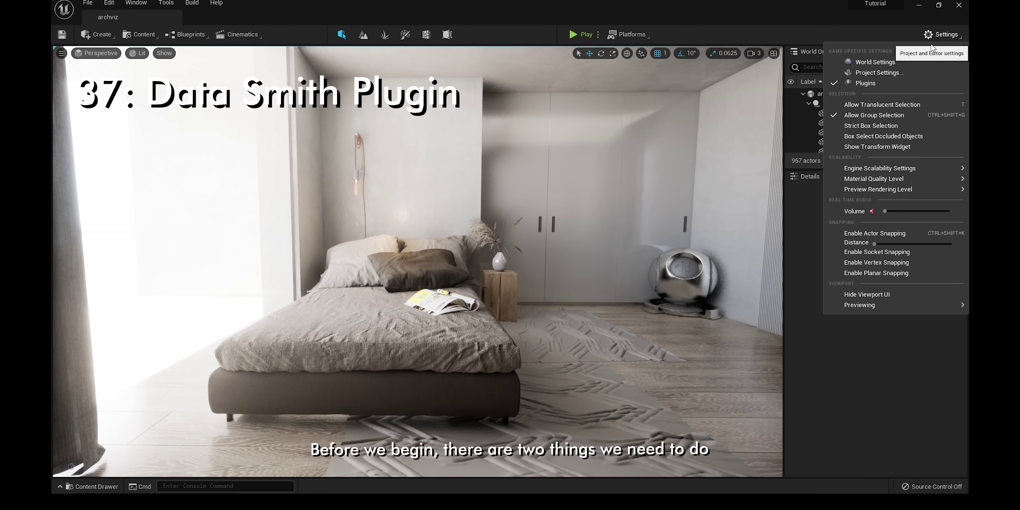
left_click(866, 83)
left_click(663, 64)
type("d")
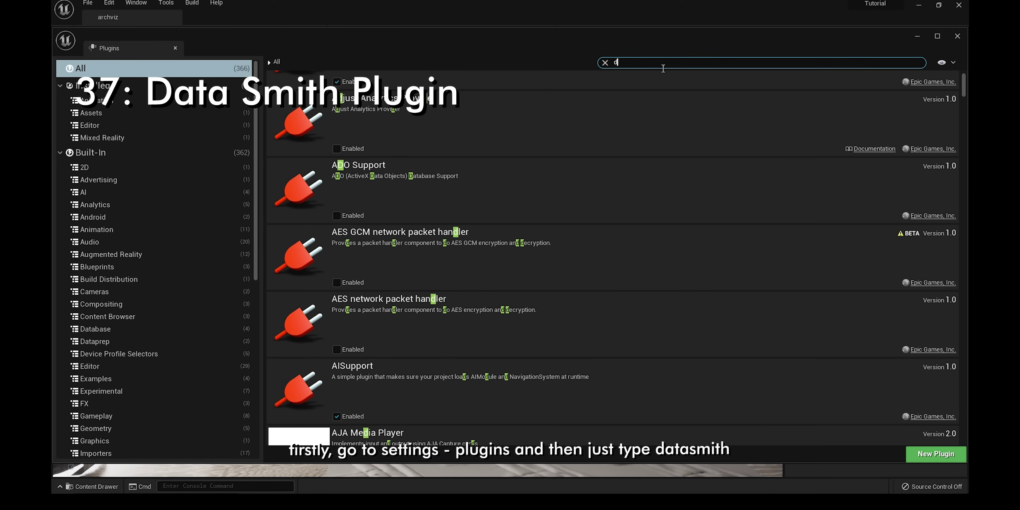
type("atas")
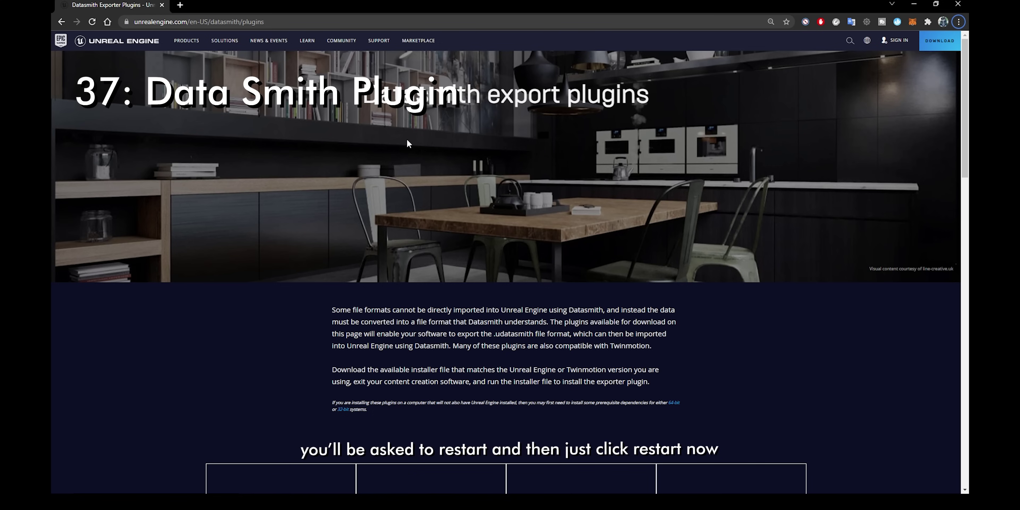
Look through the available exporters on the Datasmith export plugins web page, including the Autodesk 3ds Max exporter
scroll(467, 223, "down", 5)
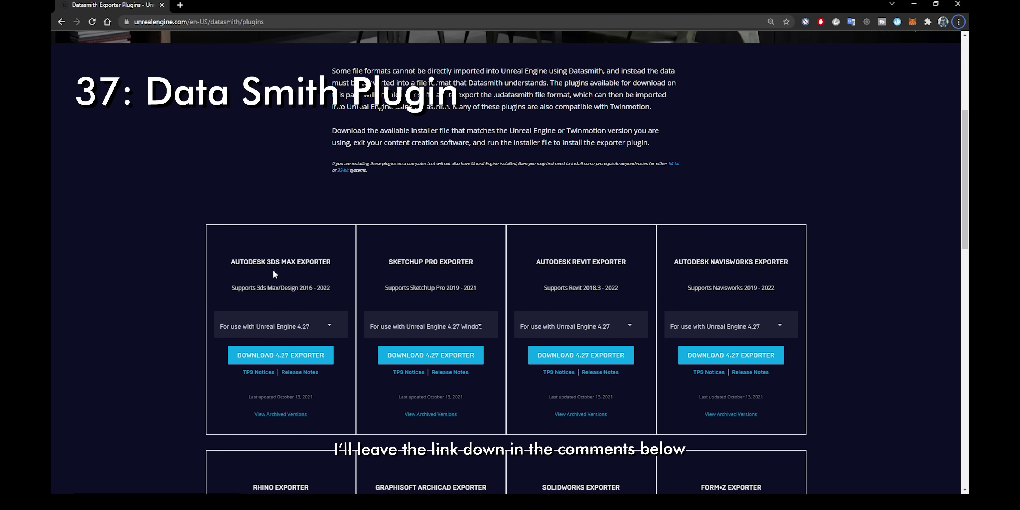
scroll(705, 214, "down", 2)
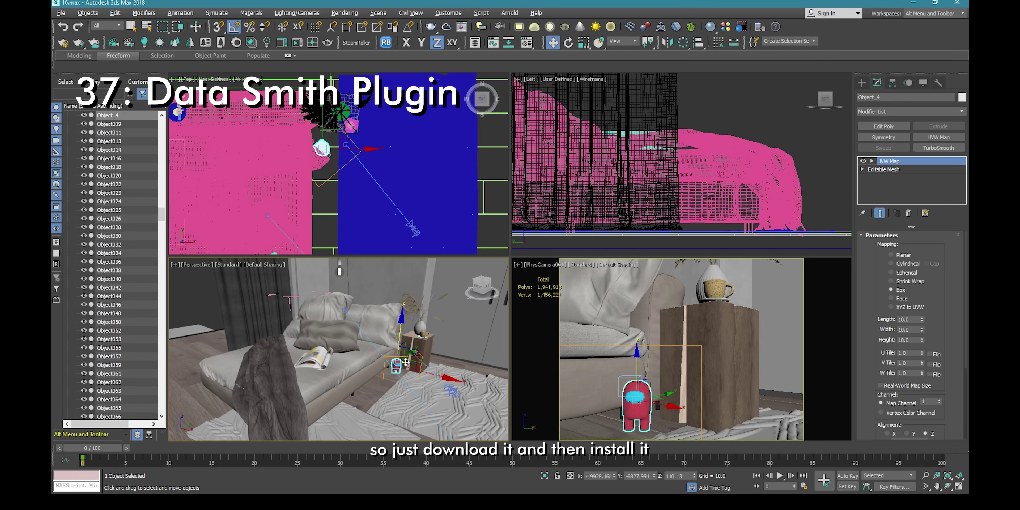
scroll(344, 370, "up", 5)
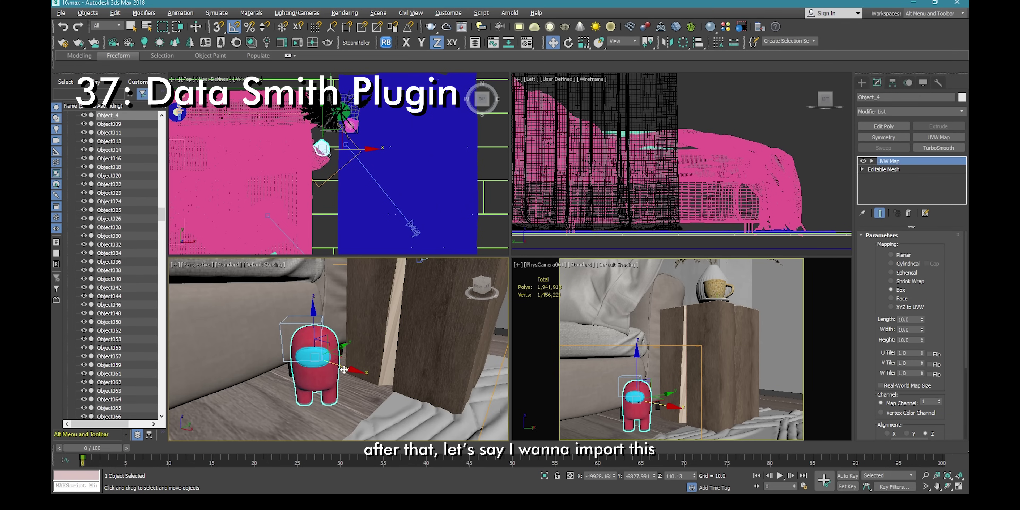
Inspect the red toy beside the bed and the cup on the nightstand in the 3ds Max perspective viewport
scroll(344, 370, "down", 4)
left_click_drag(380, 321, 369, 347, "alt")
scroll(386, 323, "up", 4)
scroll(386, 323, "down", 3)
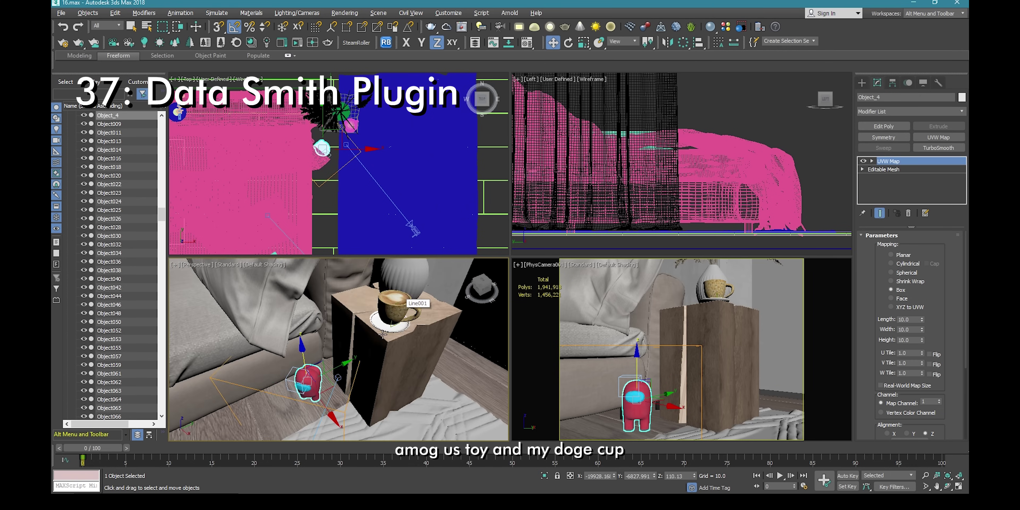
middle_click_drag(383, 335, 356, 339, "alt")
scroll(344, 337, "down", 4)
scroll(335, 321, "up", 1)
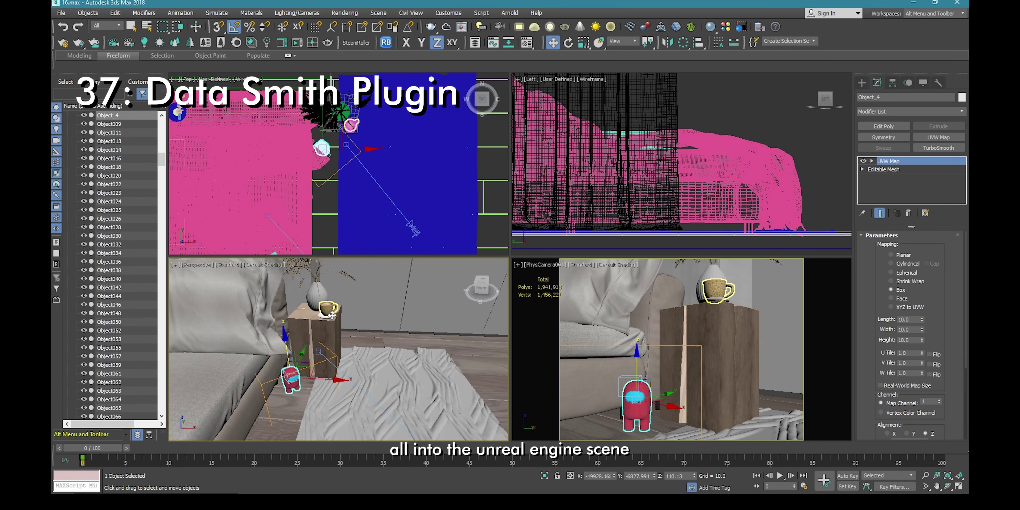
Start exporting the selected toy and cup in the Unreal Datasmith (*.UDATASMITH) file format
left_click(62, 13)
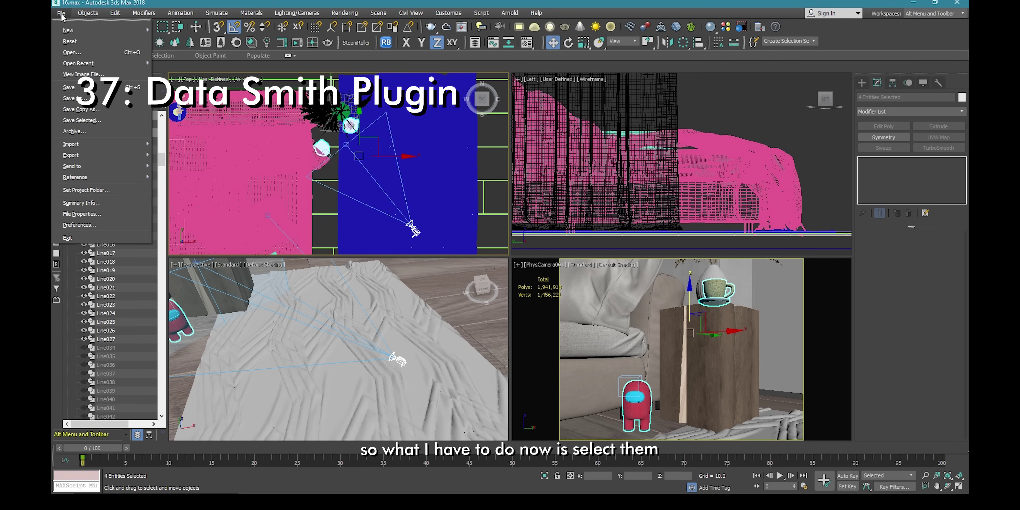
mouse_move(96, 155)
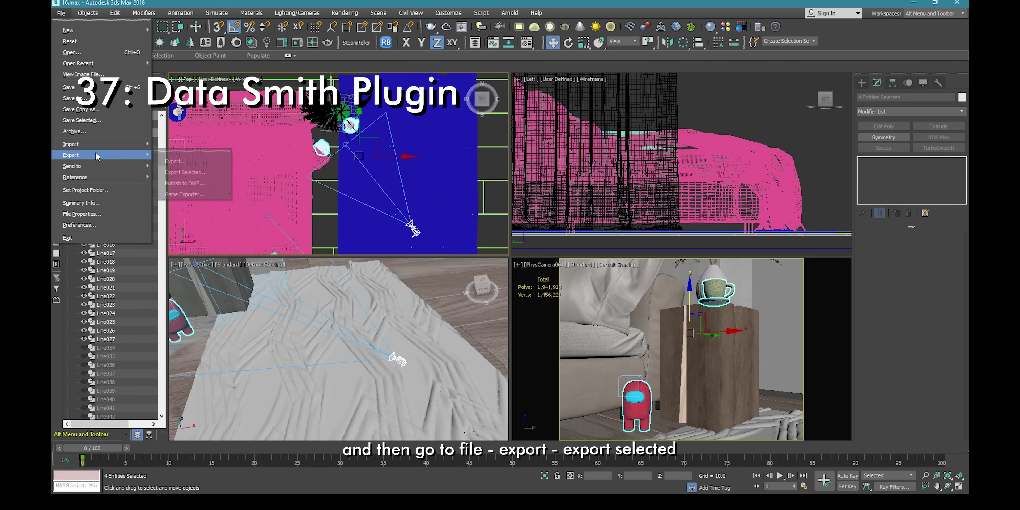
left_click(203, 172)
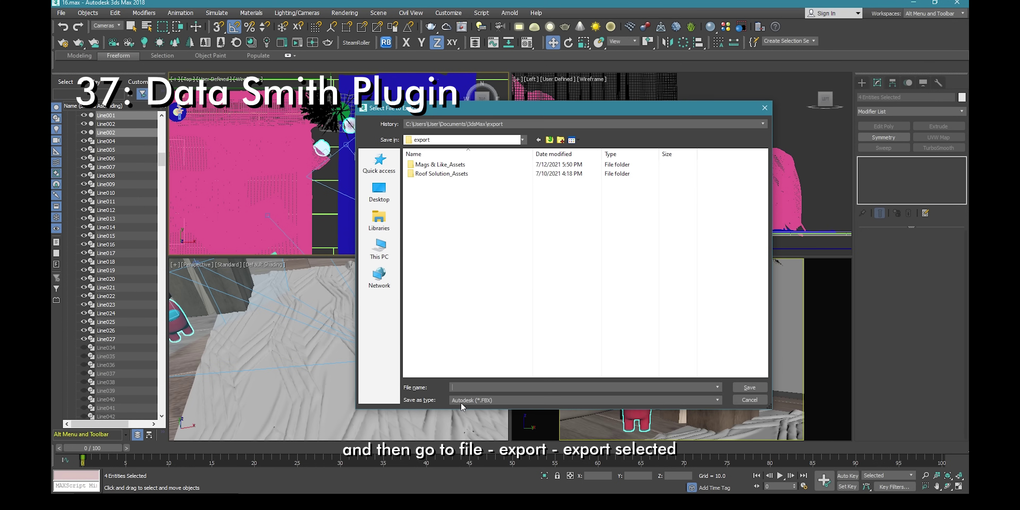
left_click(461, 401)
left_click(490, 386)
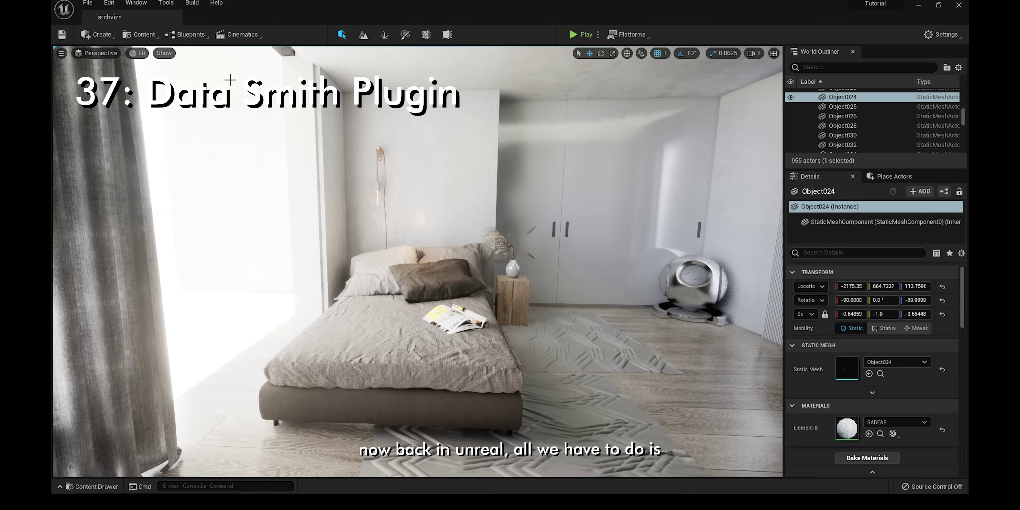
In Unreal Engine, import Export_02.udatasmith into the DataSmith folder with geometry, materials and textures, cameras and generated lightmap UVs
left_click(140, 35)
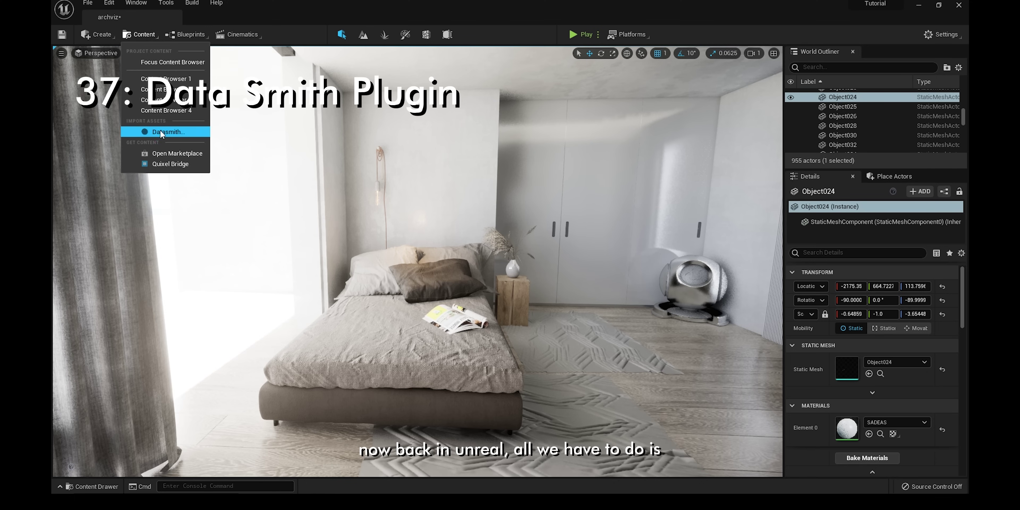
left_click(166, 132)
left_click(185, 147)
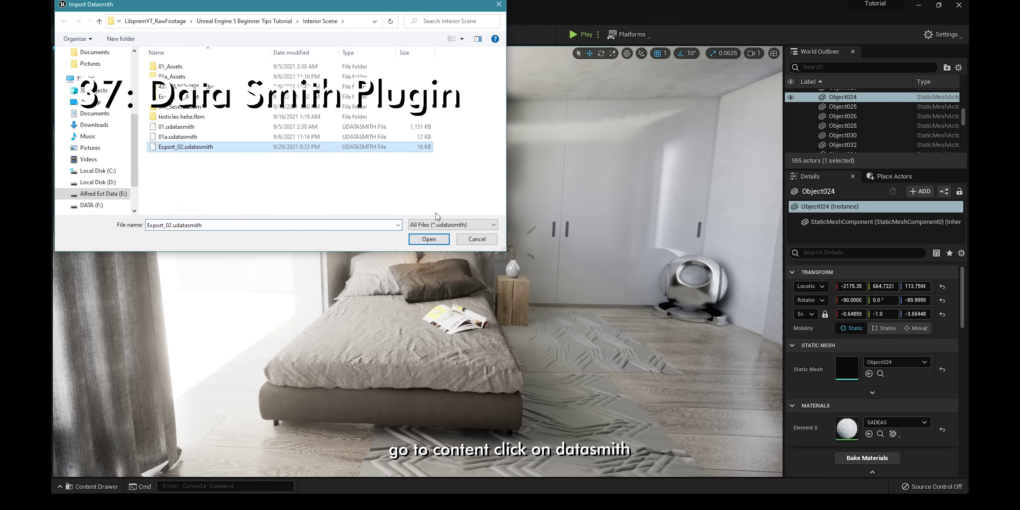
left_click(429, 238)
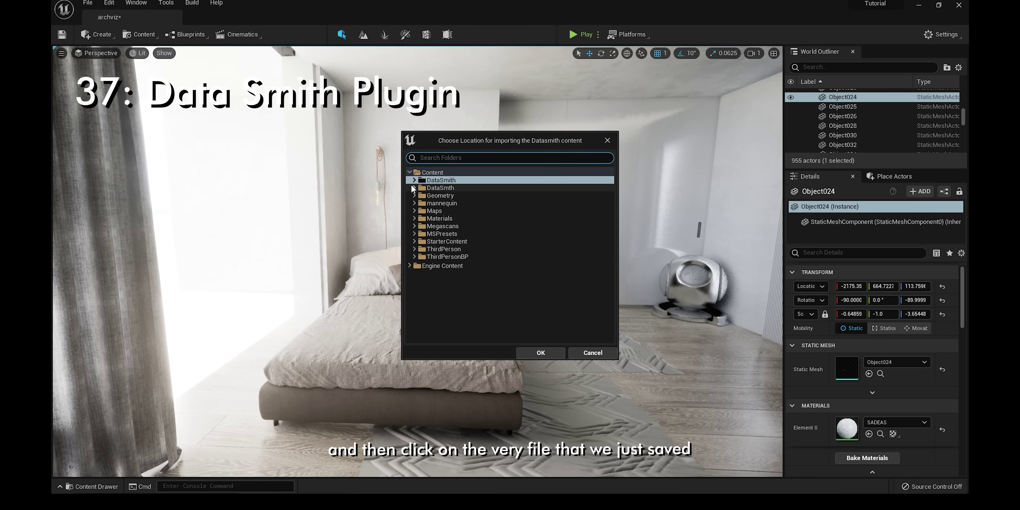
left_click(542, 353)
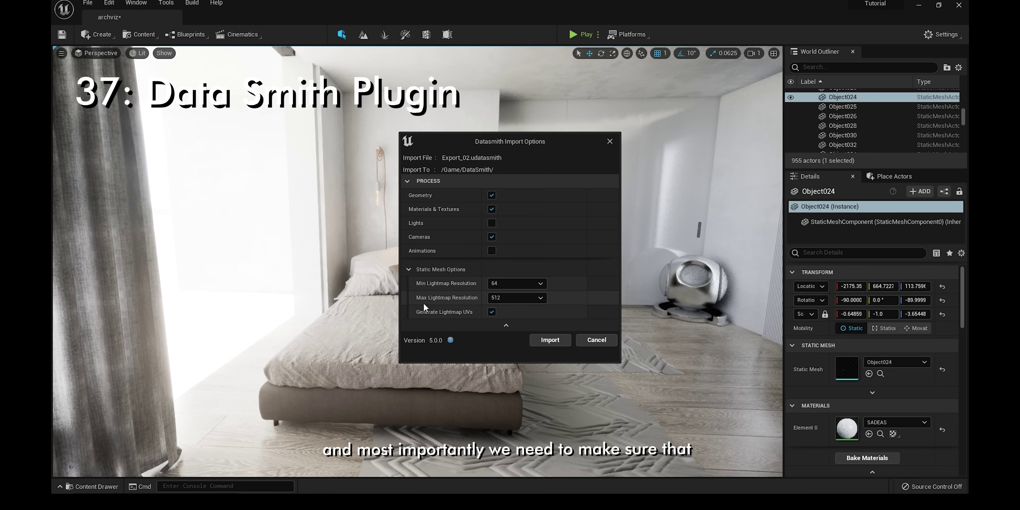
left_click(550, 340)
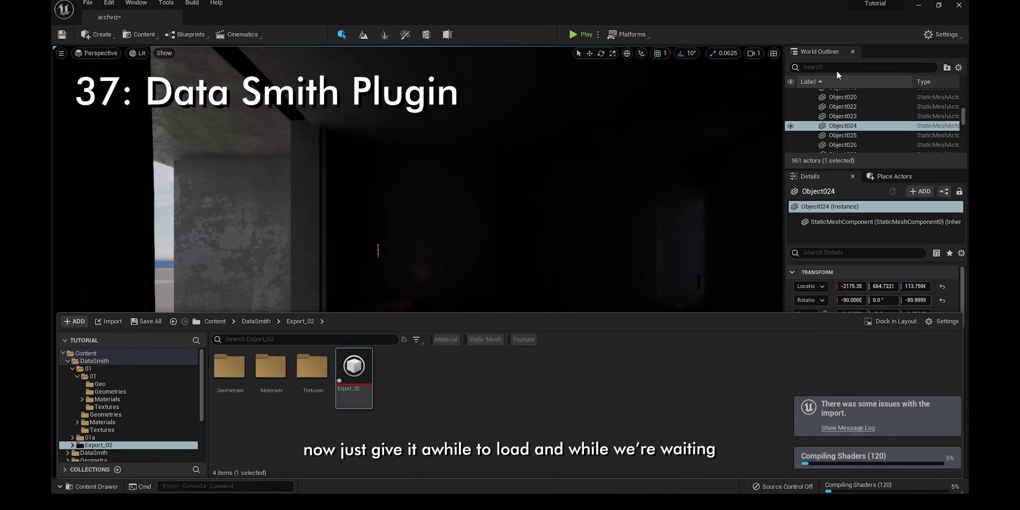
Search the World Outliner for "expo", delete the imported global exposure post process volume and inspect the bedroom
right_click_drag(737, 135, 729, 218)
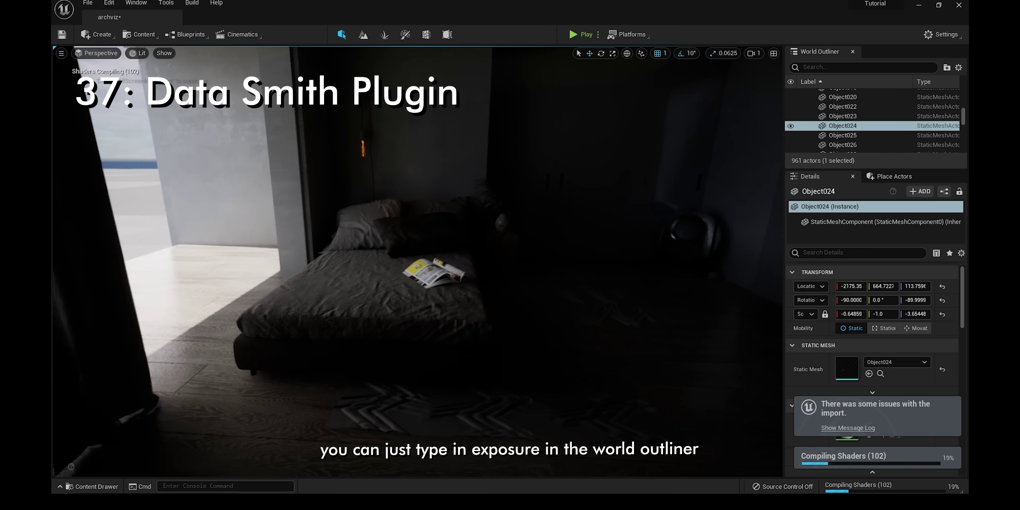
left_click(852, 67)
type("expo")
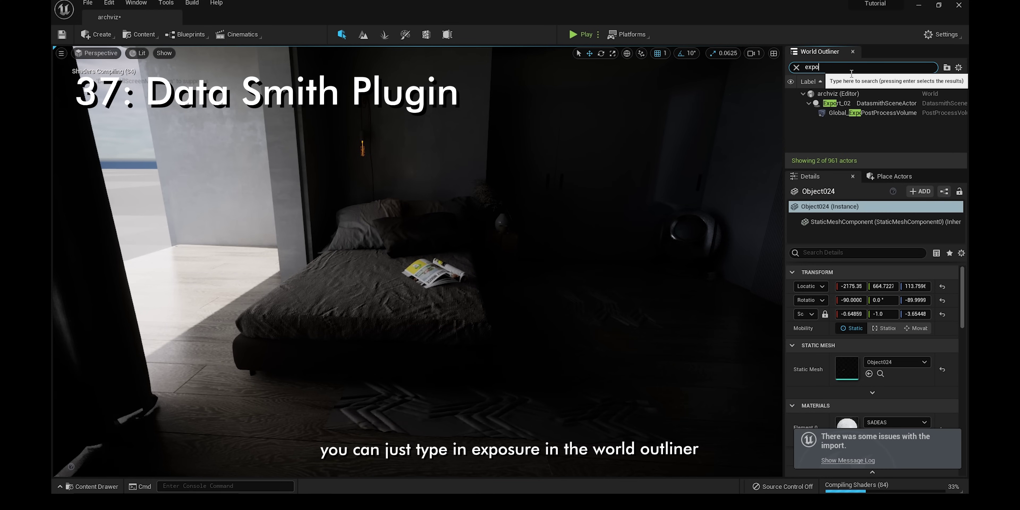
left_click(833, 114)
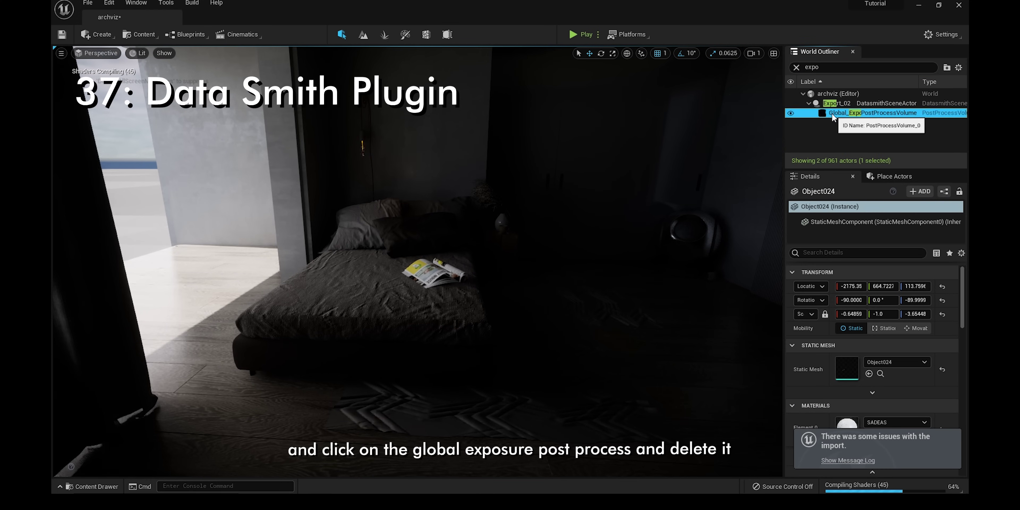
key("Delete")
left_click(536, 294)
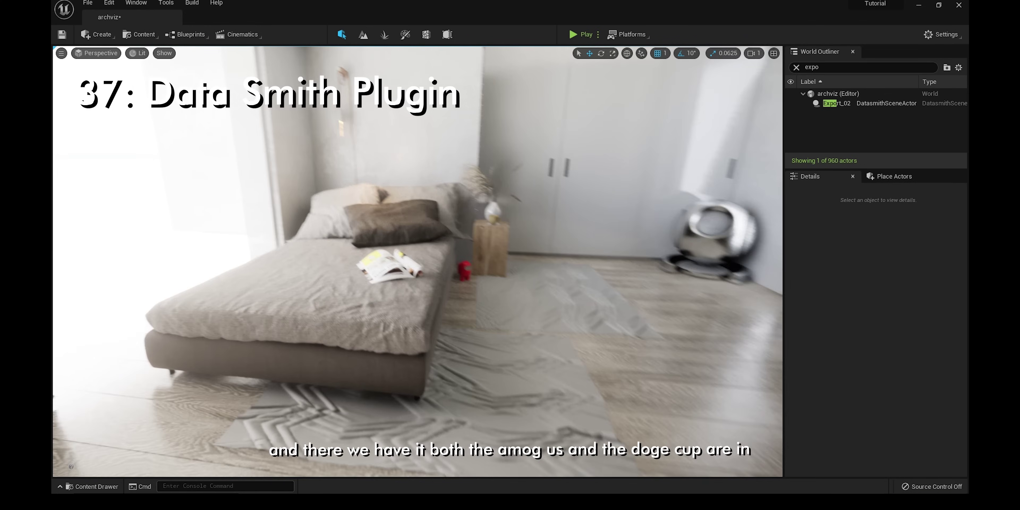
right_click_drag(461, 288, 461, 289)
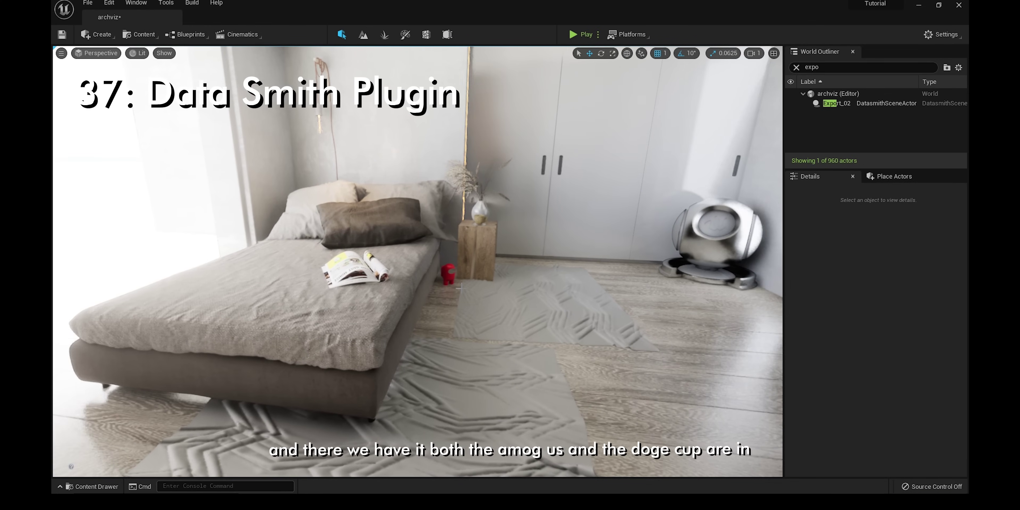
Focus the view on the imported red toy beside the bed and inspect its materials
left_click(448, 272)
key("f")
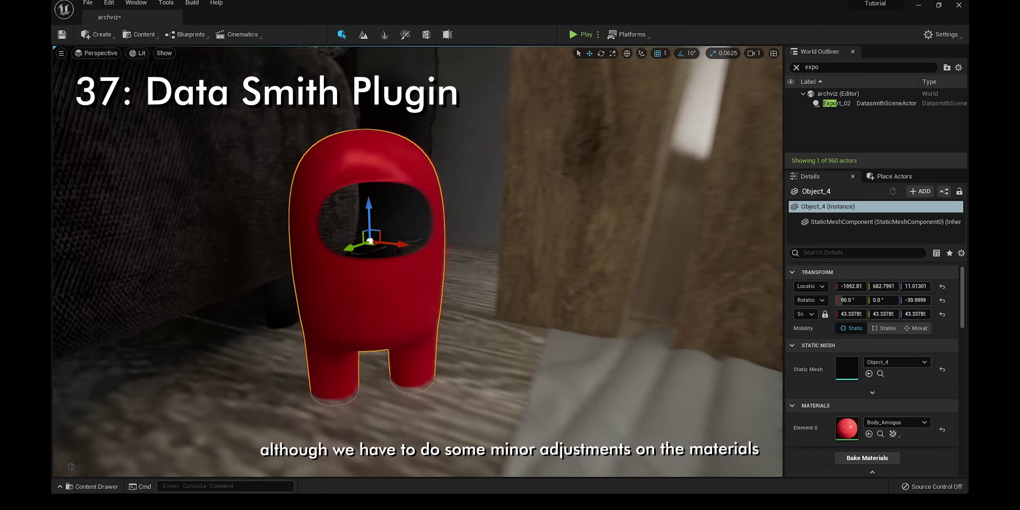
right_click_drag(448, 272, 504, 303)
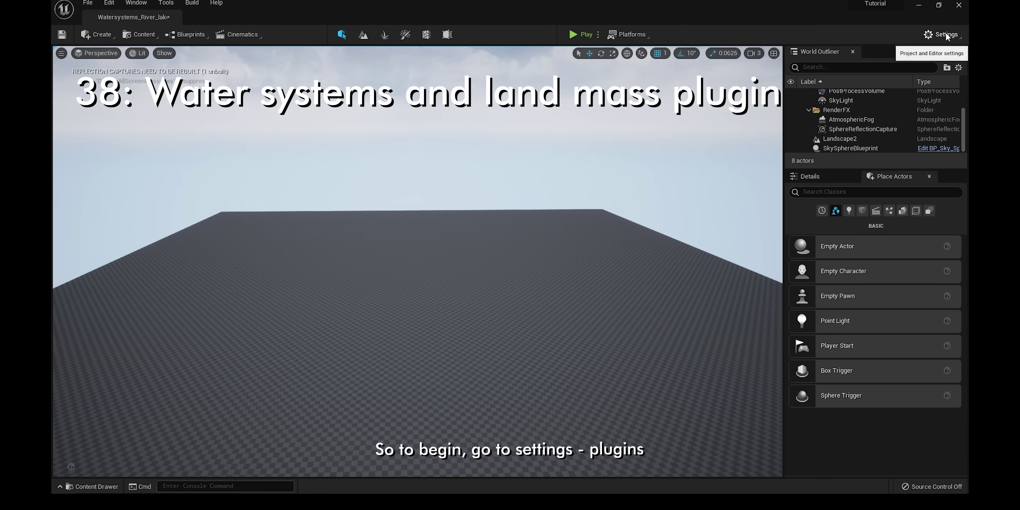
Open the plugin manager for the water and landmass plugins
left_click(947, 34)
left_click(887, 84)
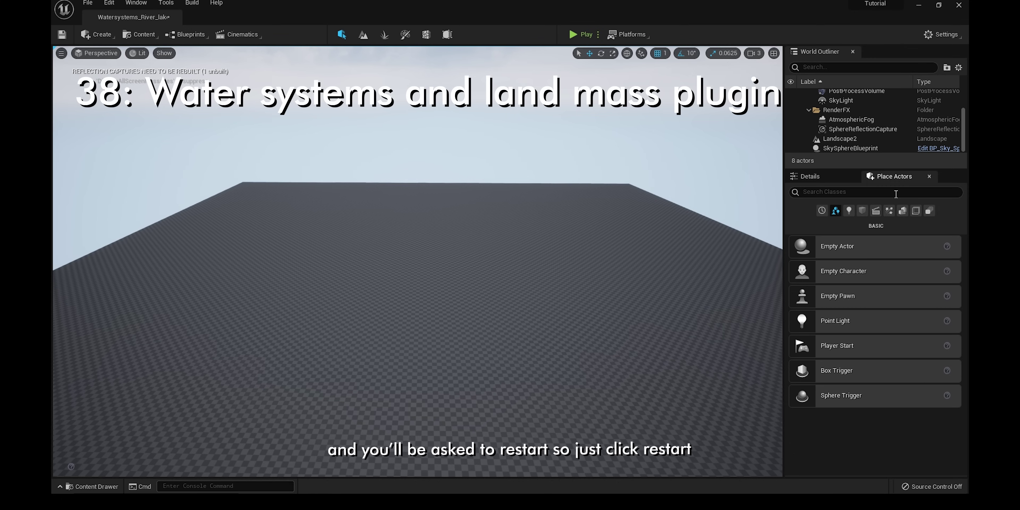
Find the placeable actors matching "water" and add a Water Body Lake to the landscape, adjusting its spline points
left_click(833, 196)
type("water")
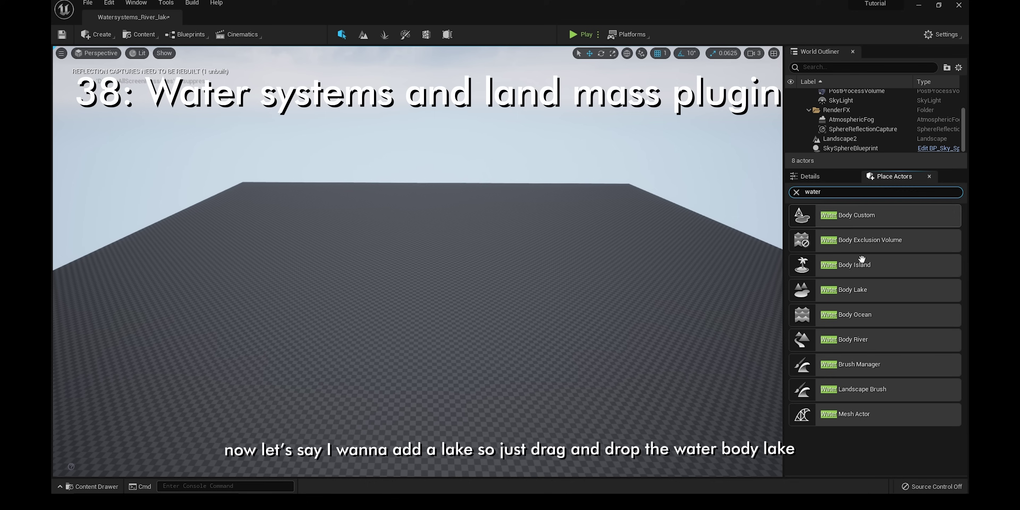
left_click_drag(890, 309, 528, 282)
right_click_drag(503, 199, 503, 199)
key("g")
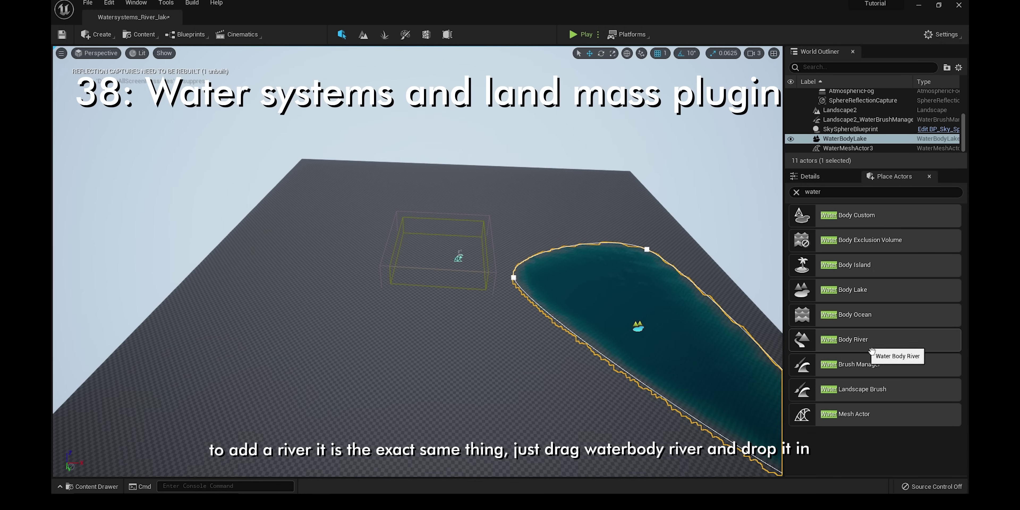
Add a Water Body River beside the lake and lengthen it by moving its end spline point toward the lake
left_click_drag(868, 345, 248, 301)
right_click_drag(248, 302, 247, 301)
left_click(502, 297)
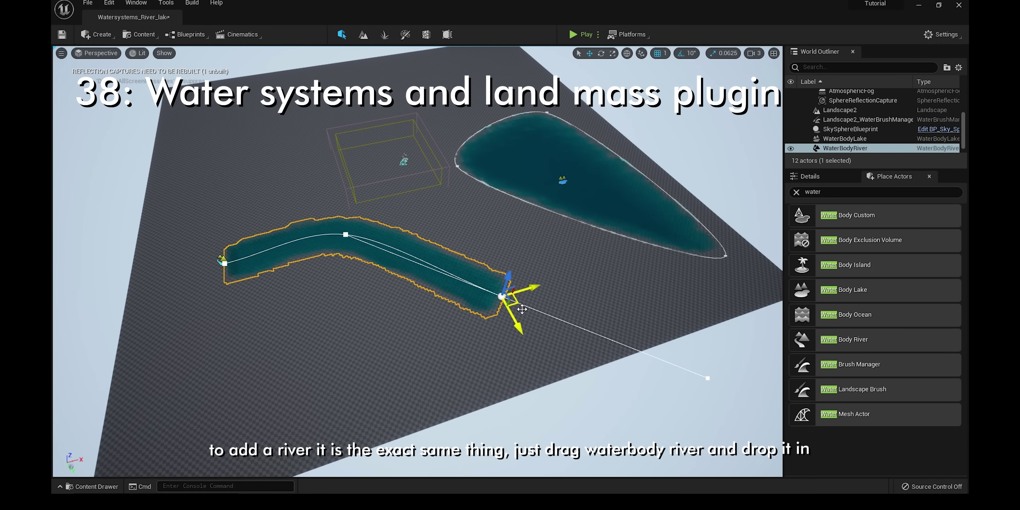
left_click_drag(533, 294, 678, 325)
right_click_drag(678, 325, 618, 329)
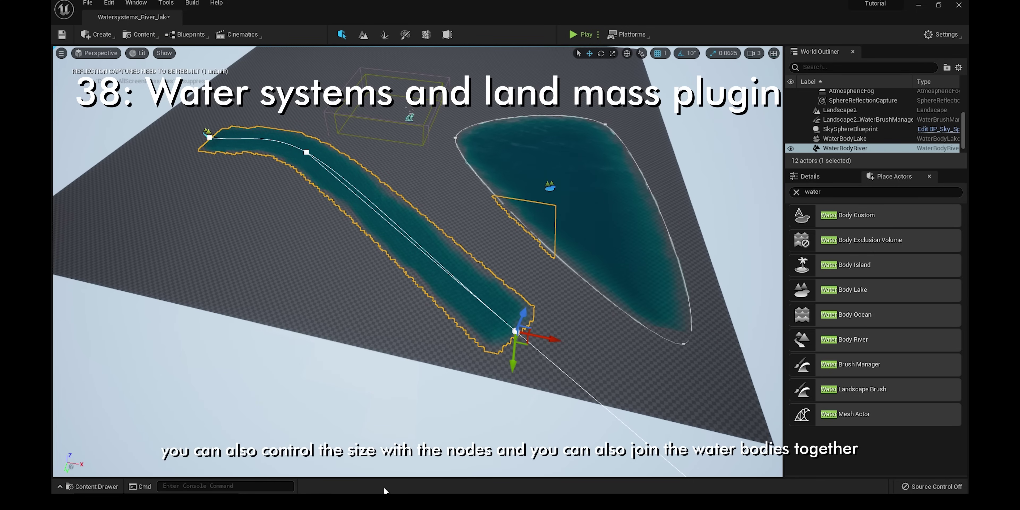
left_click_drag(515, 331, 528, 239)
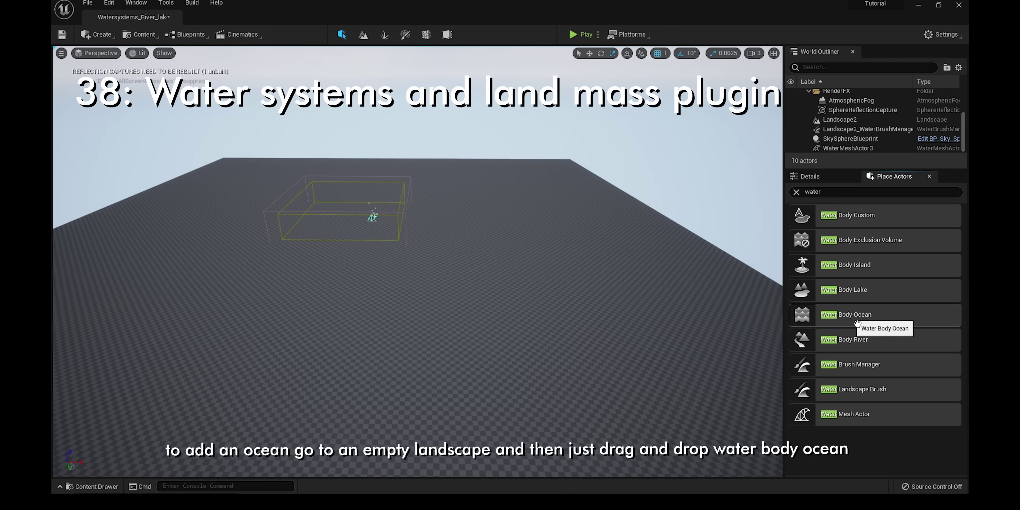
Add a Water Body Ocean to the empty landscape, scale it down and review its wave and rendering properties
left_click_drag(846, 315, 366, 246)
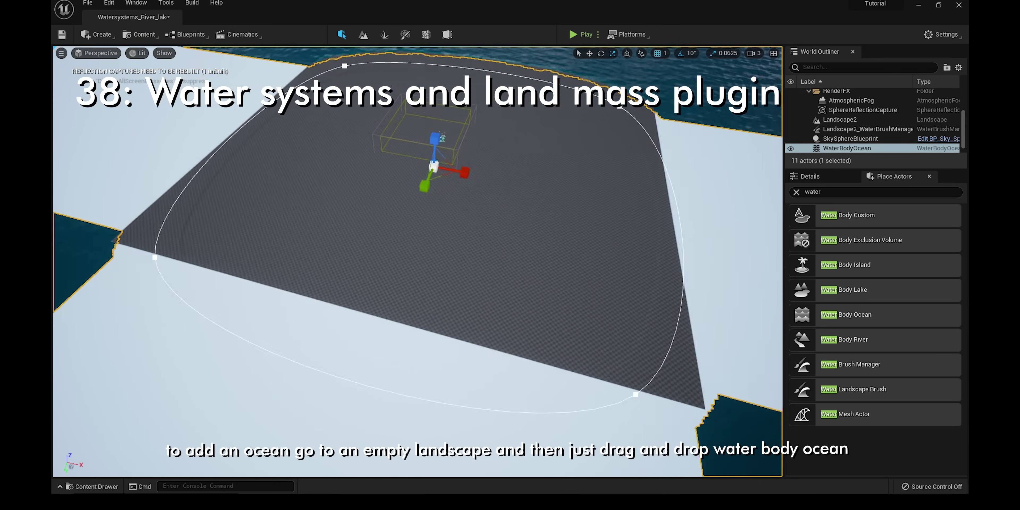
right_click_drag(366, 246, 392, 216)
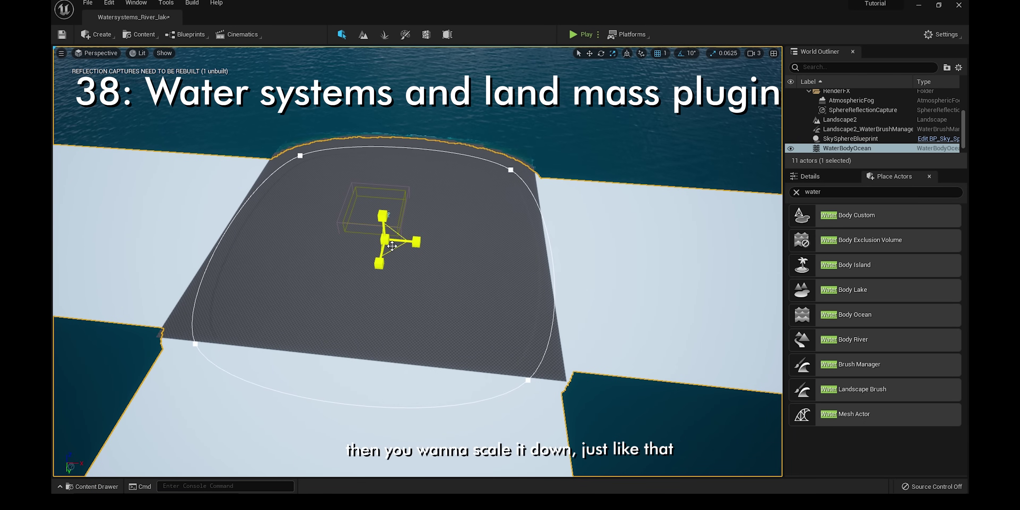
left_click_drag(392, 246, 378, 265)
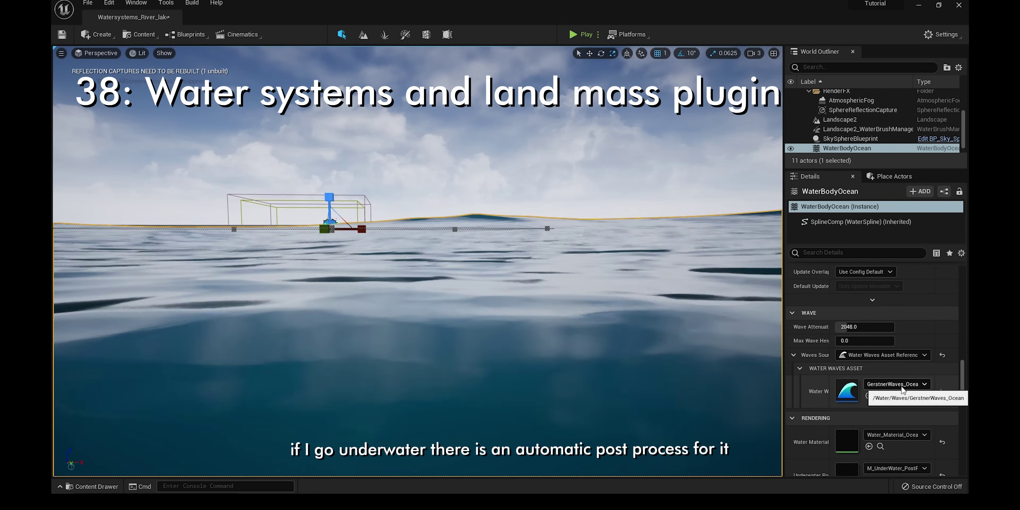
scroll(901, 386, "down", 3)
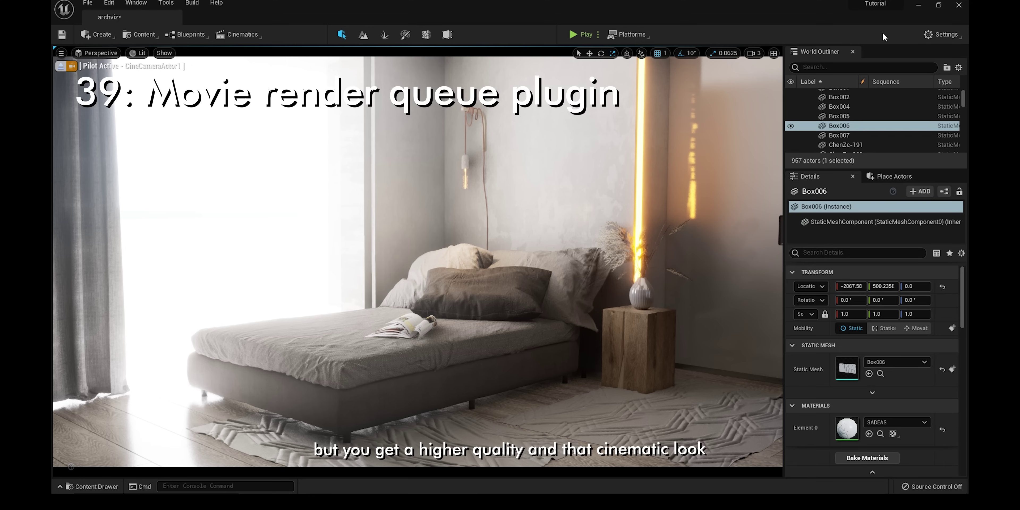
Check in the plugin manager that Movie Render Queue and its Additional Render Passes are enabled
left_click(943, 34)
left_click(856, 83)
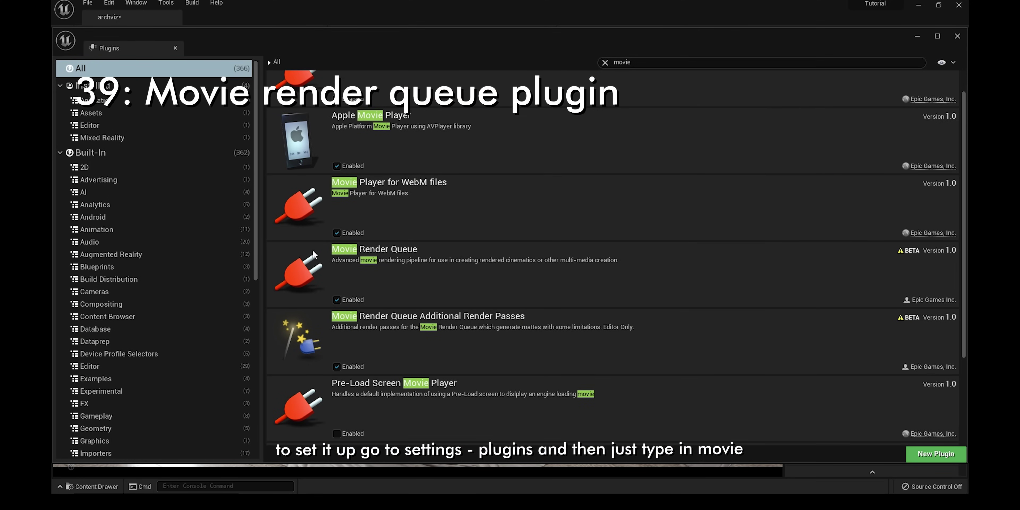
left_click(918, 37)
Open the Movie Render Queue and add the SEQ1 level sequence as a render job
left_click(135, 3)
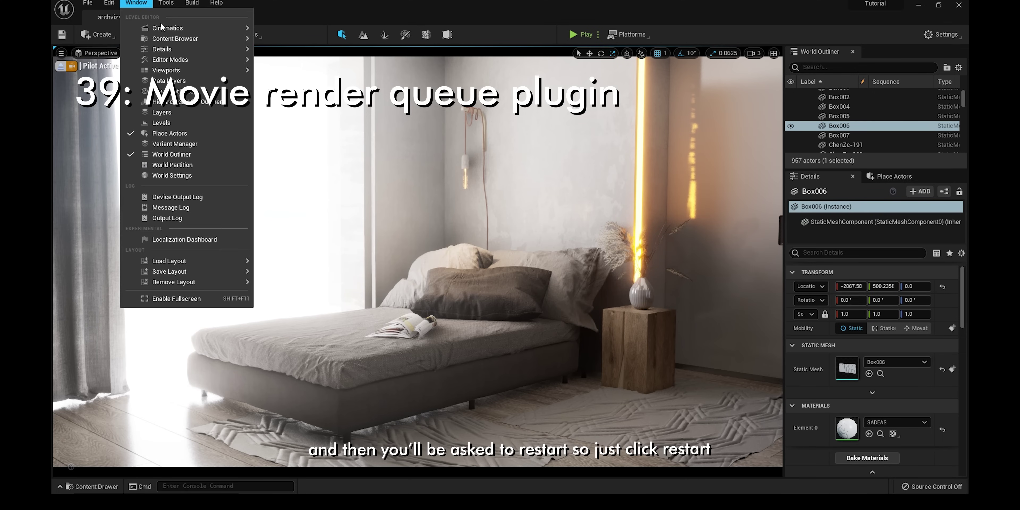
mouse_move(167, 28)
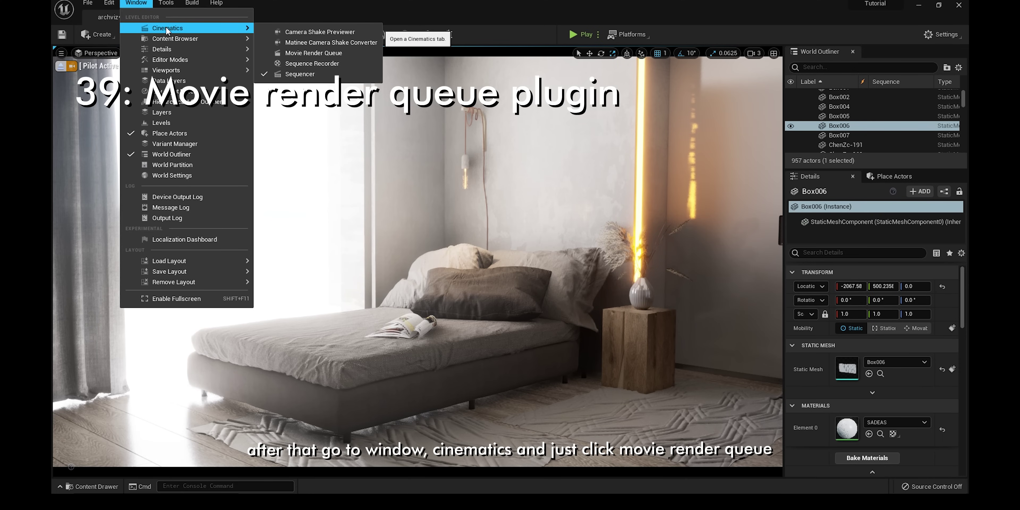
left_click(290, 53)
left_click(285, 173)
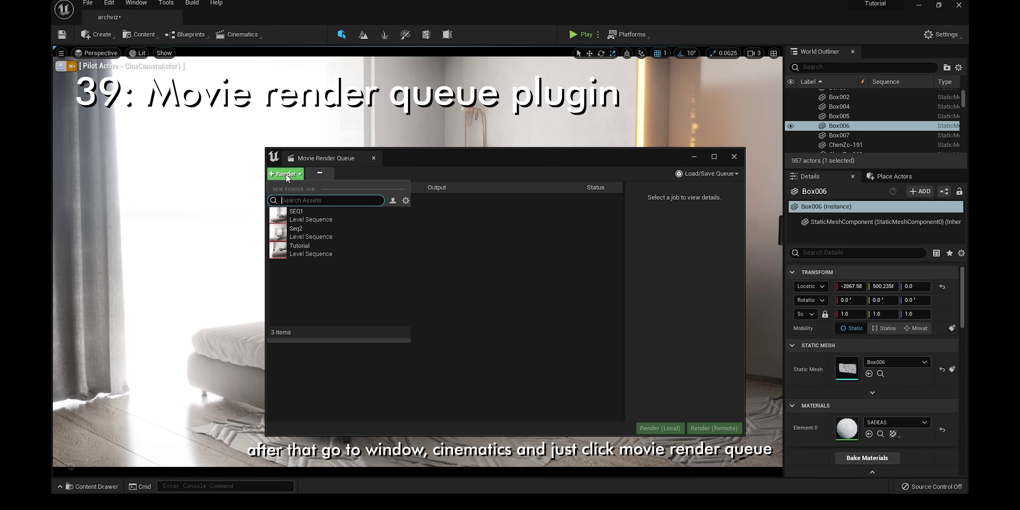
left_click(313, 219)
In the SEQ1 job's render settings, replace the .jpg Sequence [8bit] output with .png Sequence [8bit]
left_click(379, 199)
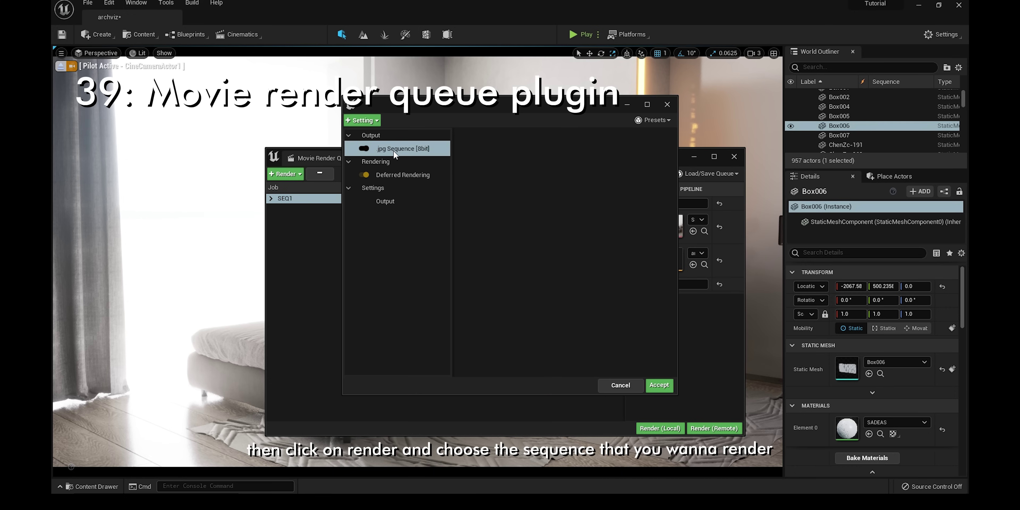
left_click(397, 147)
left_click(376, 121)
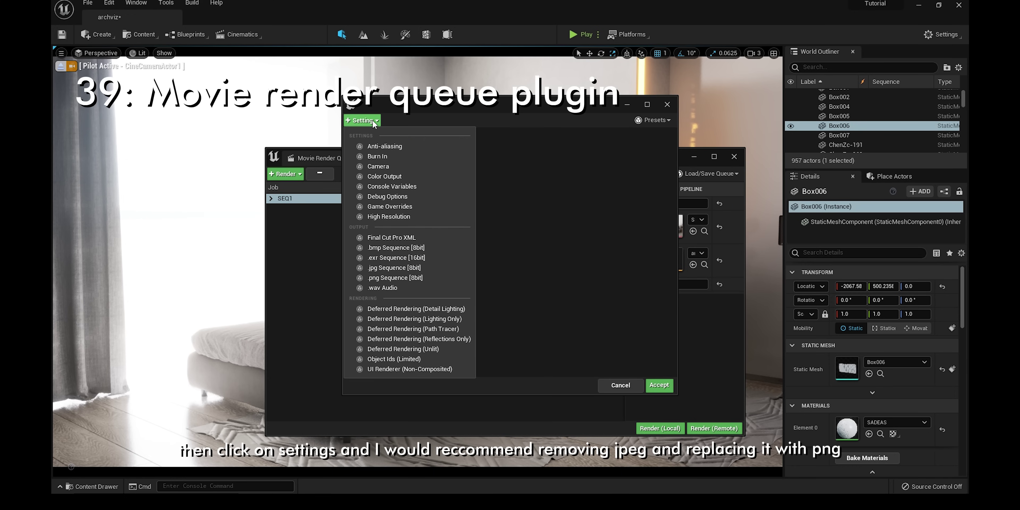
left_click(398, 278)
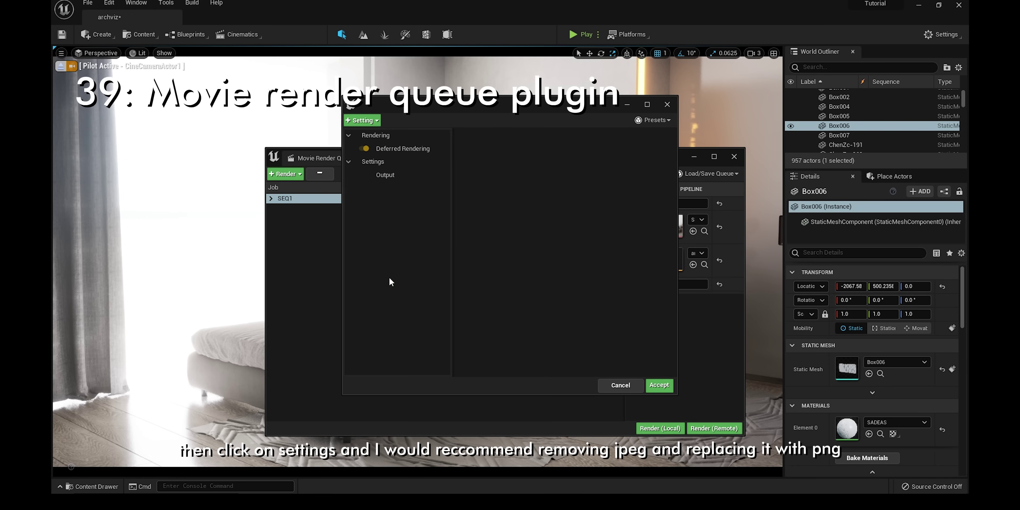
Add an Anti-aliasing setting with Override Anti Aliasing enabled, the method at None and a Temporal Sample Count of 64
left_click(367, 121)
left_click(384, 146)
left_click(394, 201)
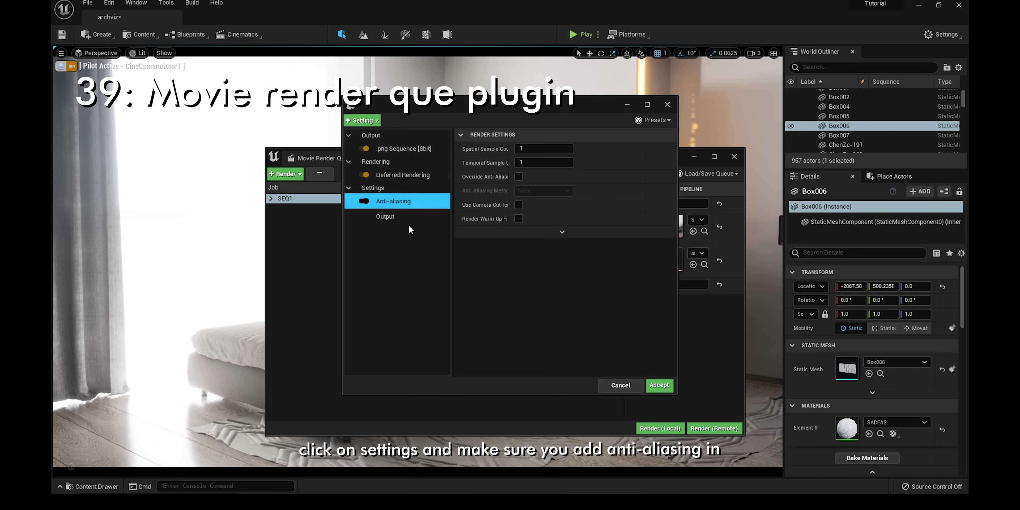
left_click_drag(514, 180, 532, 180)
left_click(542, 177)
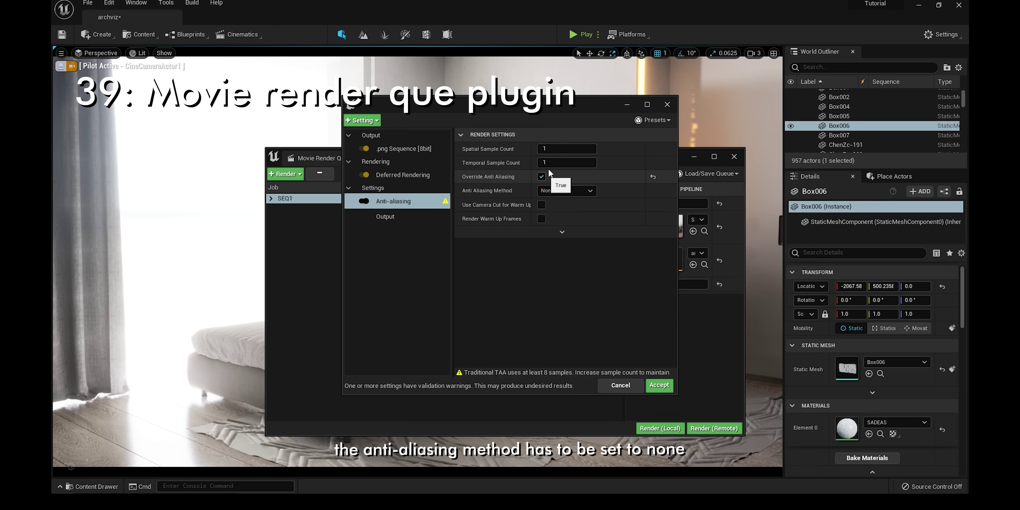
left_click(556, 163)
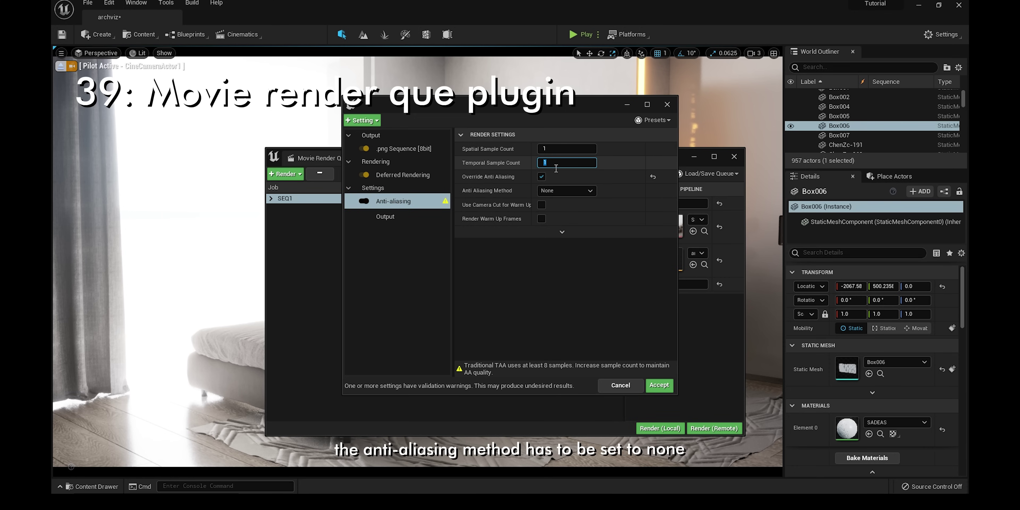
key("Return")
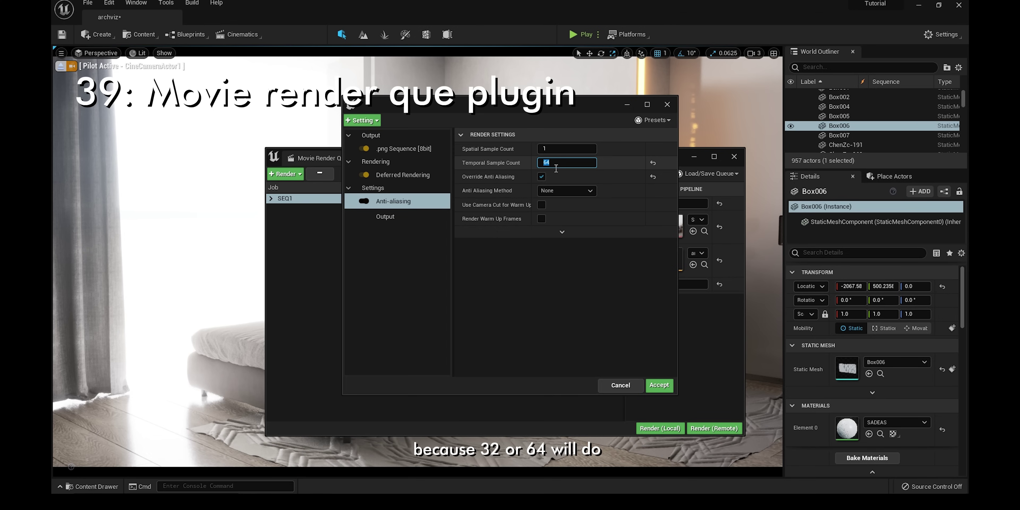
View the preset options, accept the render settings and start rendering the SEQ1 job locally
left_click(653, 120)
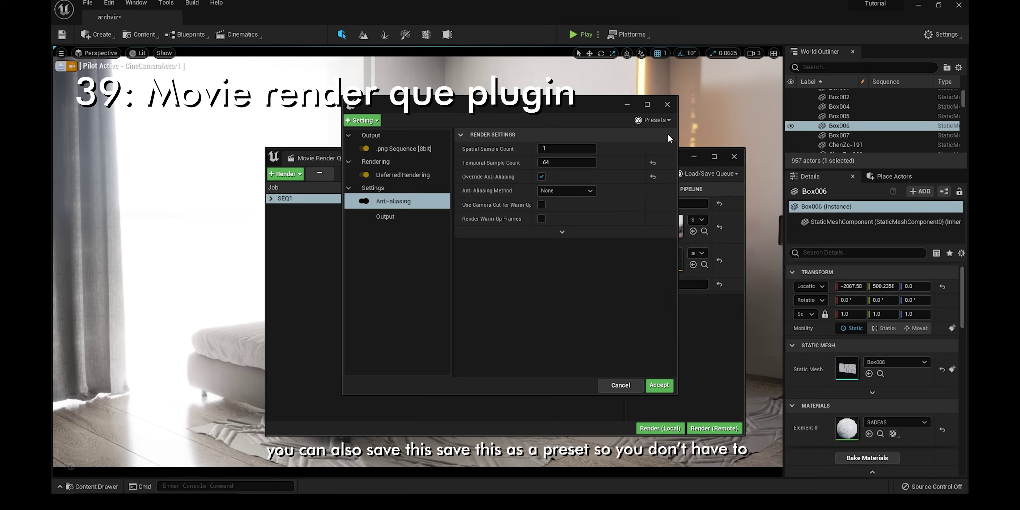
left_click(668, 135)
key("Escape")
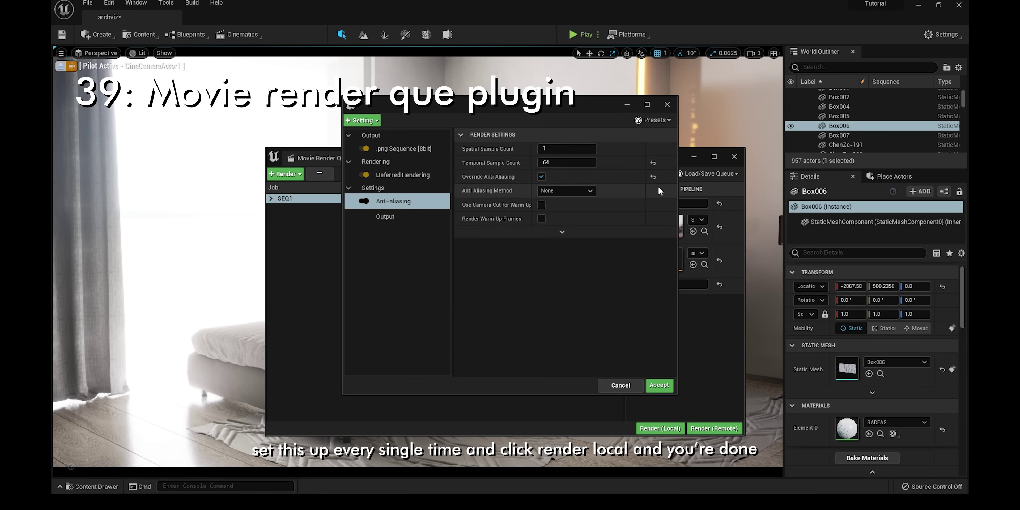
left_click(661, 385)
left_click(660, 429)
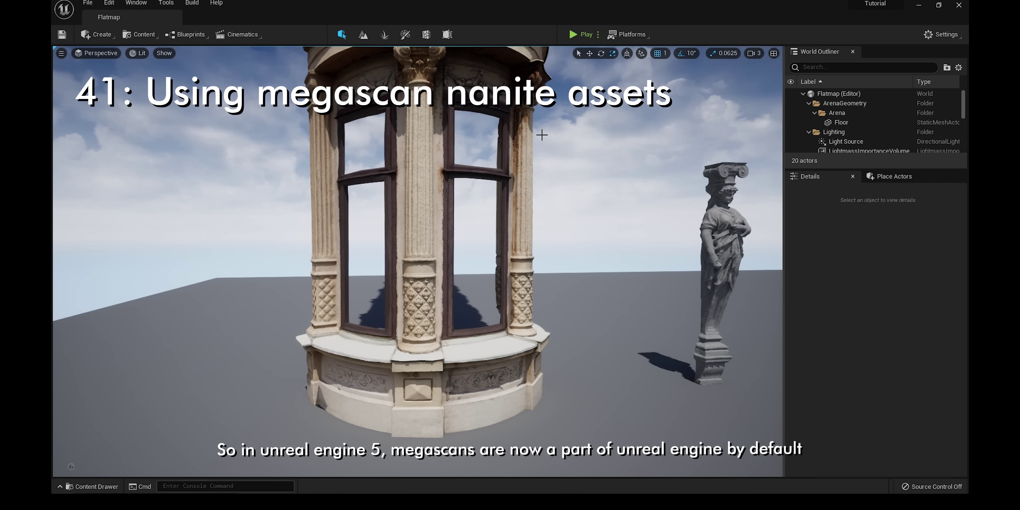
Open Quixel Bridge and examine which 3D assets, such as the Modular Building Window, offer Nanite quality
left_click(136, 32)
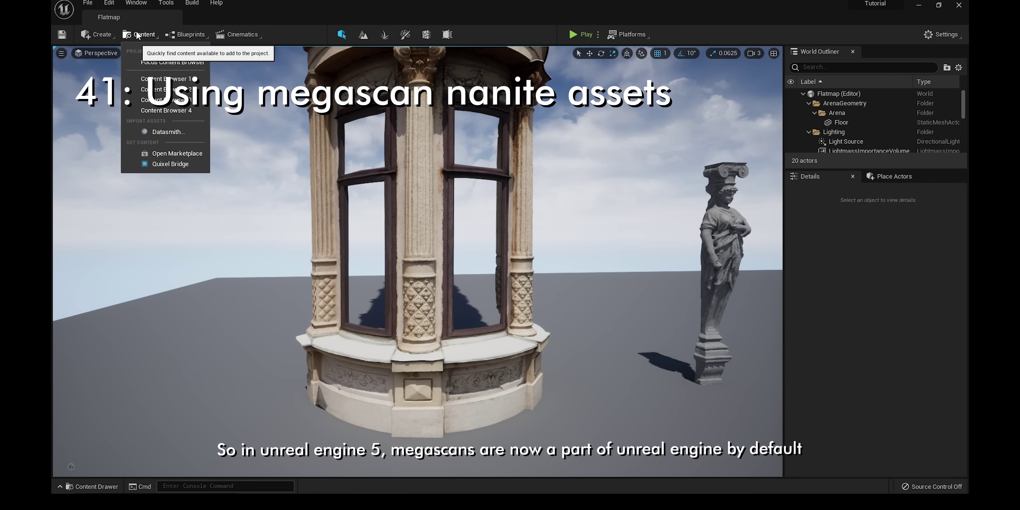
left_click(152, 164)
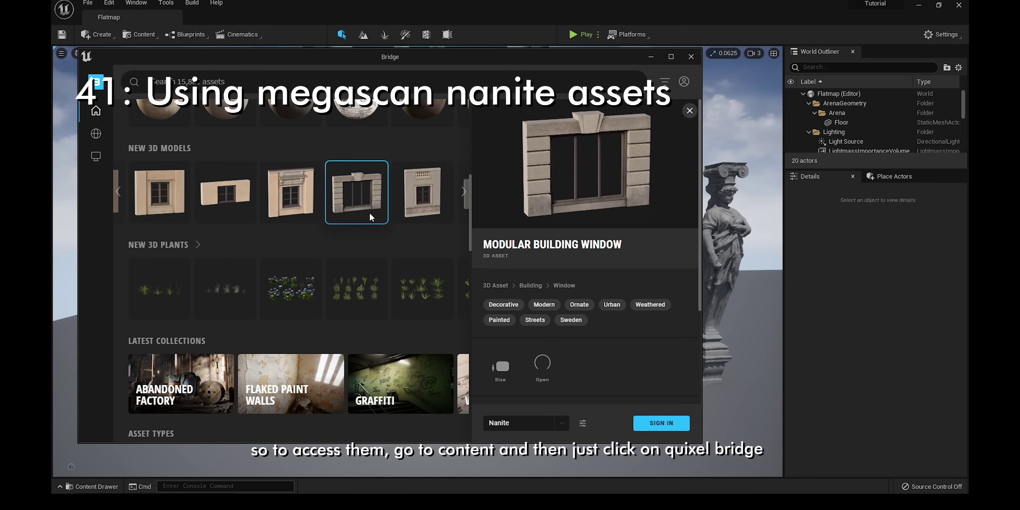
scroll(364, 271, "up", 1)
scroll(364, 271, "up", 5)
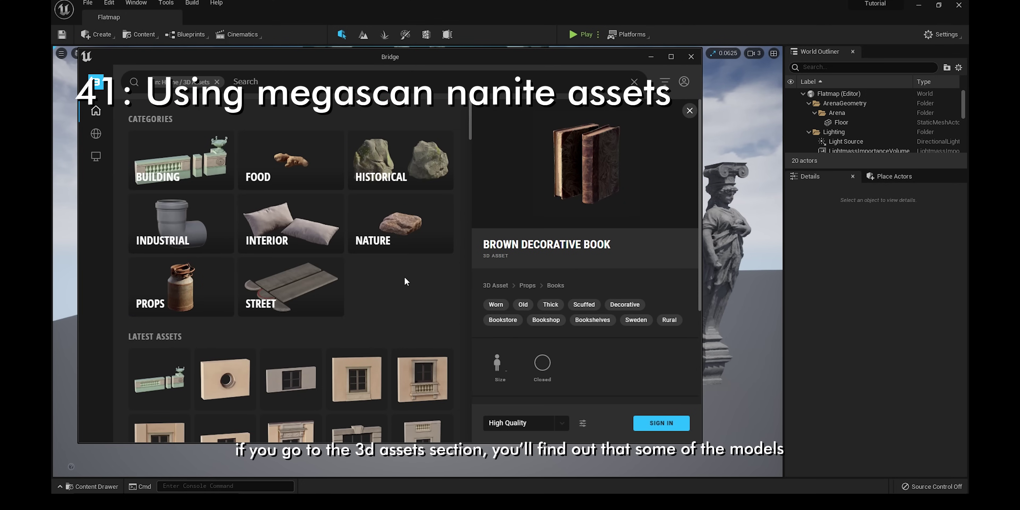
left_click(427, 375)
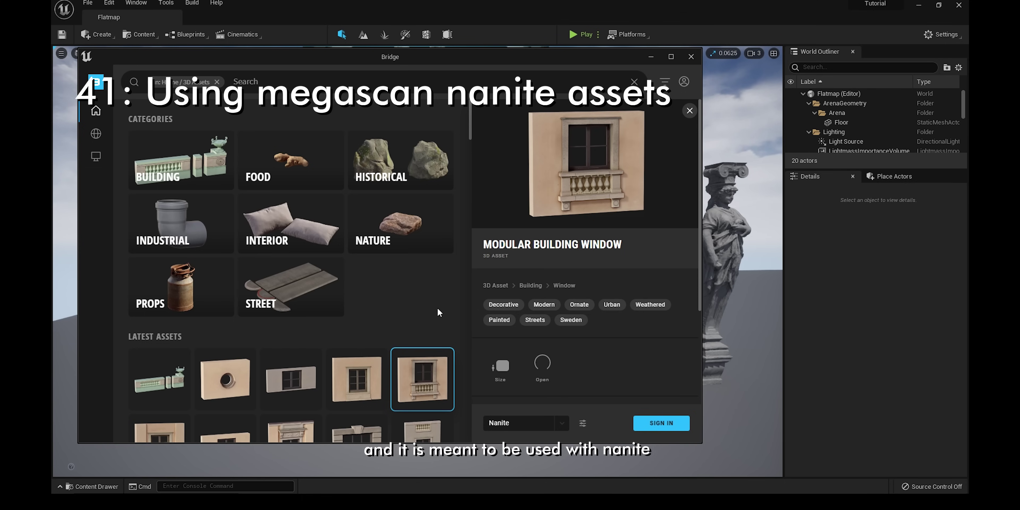
scroll(420, 325, "down", 5)
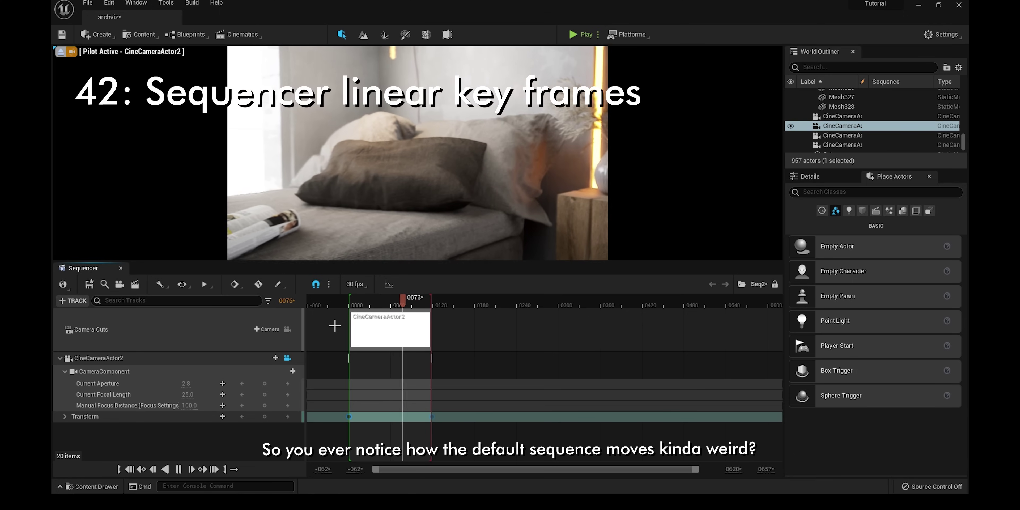
Change both CineCameraActor2 Transform keyframes in the Seq2 sequence to Linear interpolation and play the camera move
key("space")
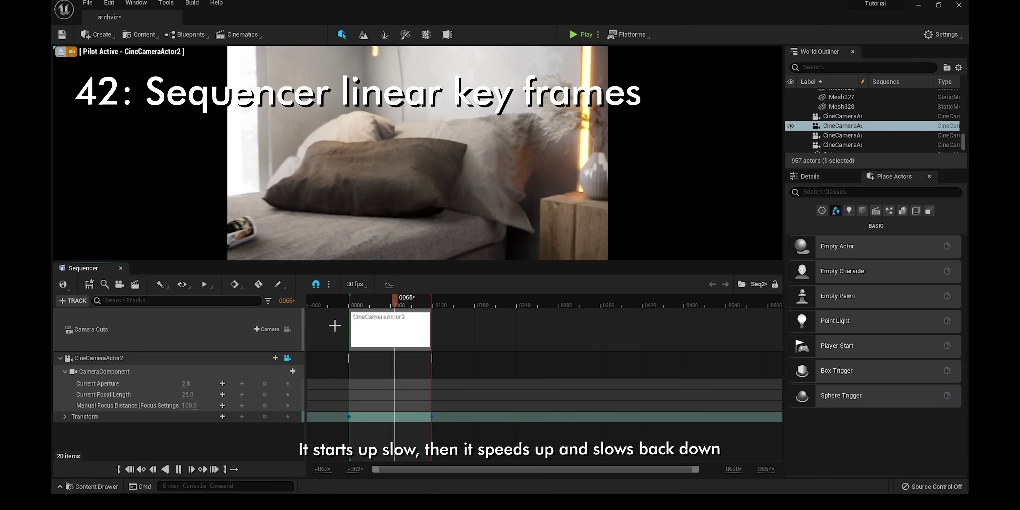
left_click(341, 332)
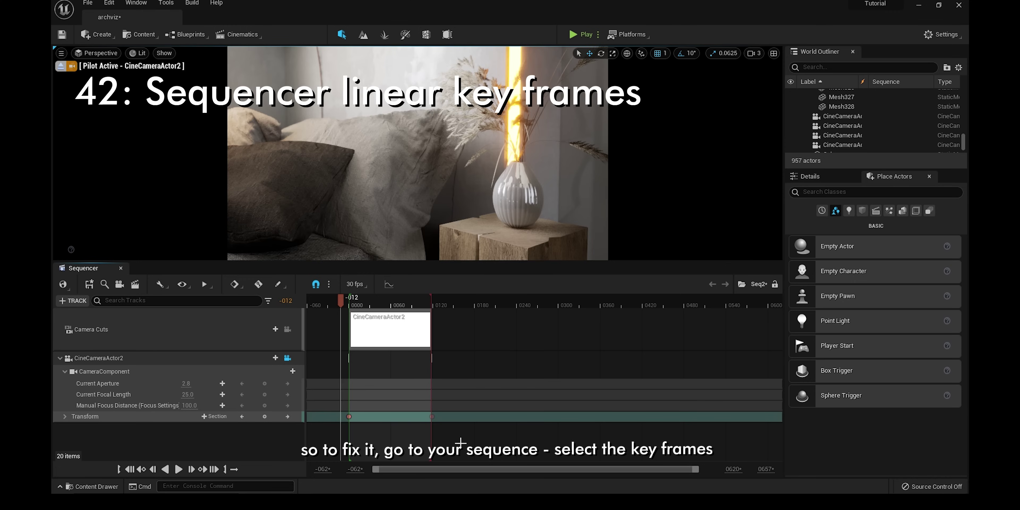
left_click_drag(447, 436, 340, 398)
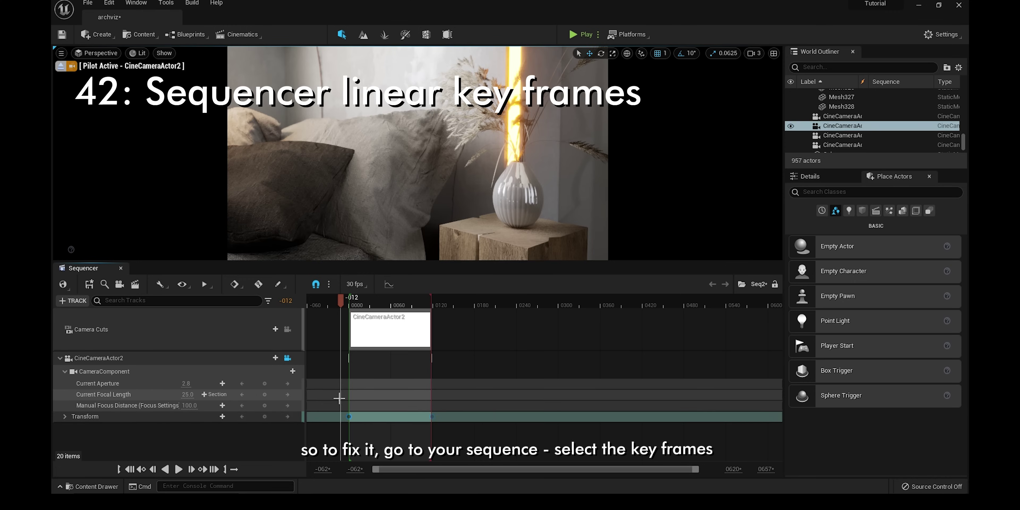
right_click(432, 417)
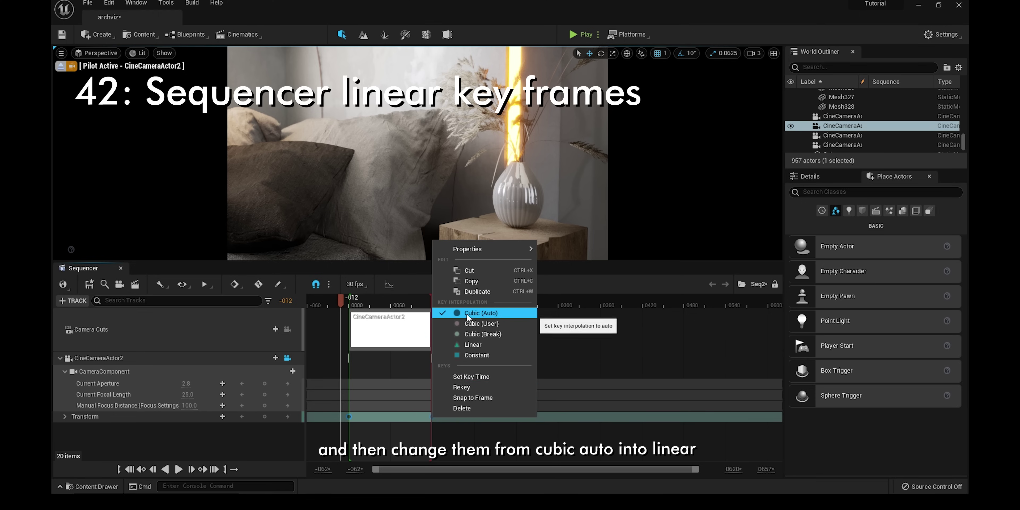
left_click(473, 345)
key("space")
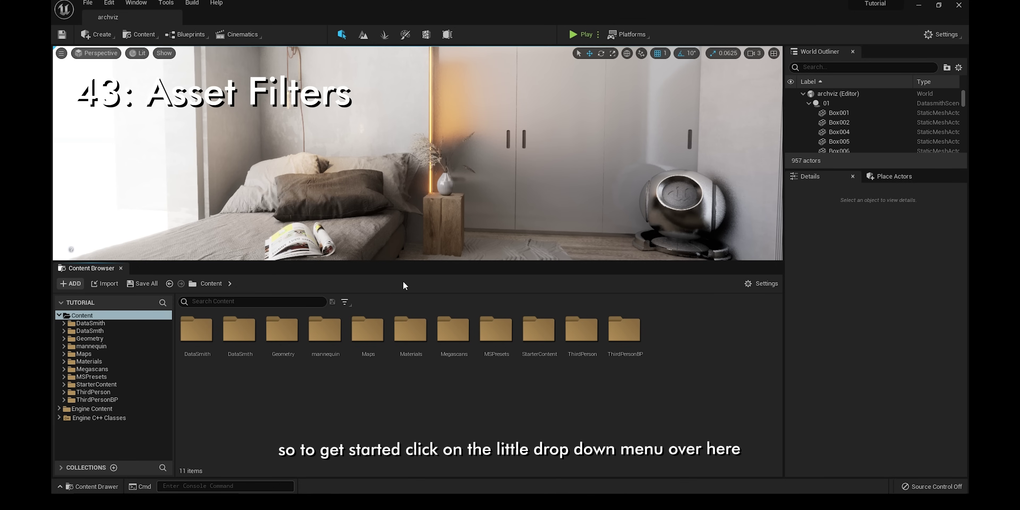
Apply the Basic asset filters to the project content and disable all of them except Static Mesh
left_click(345, 303)
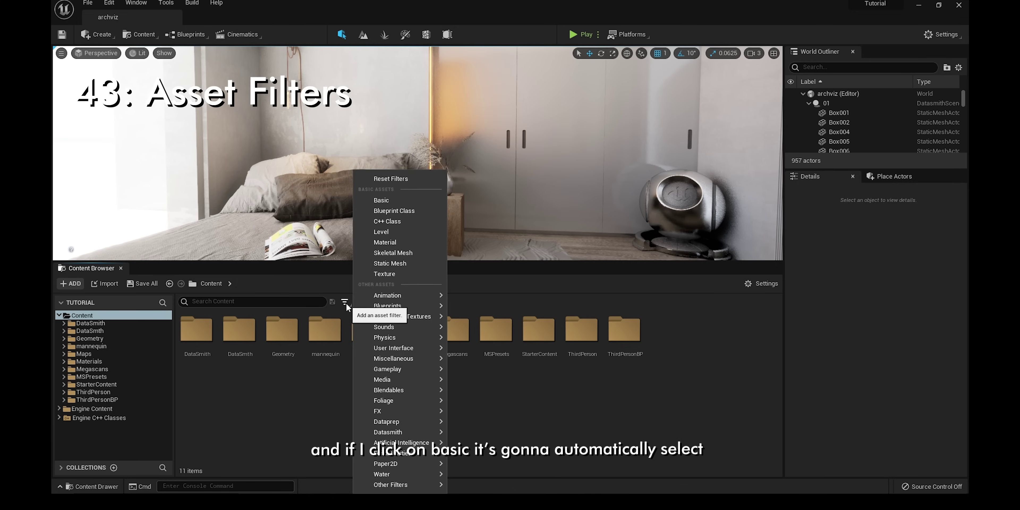
left_click(381, 200)
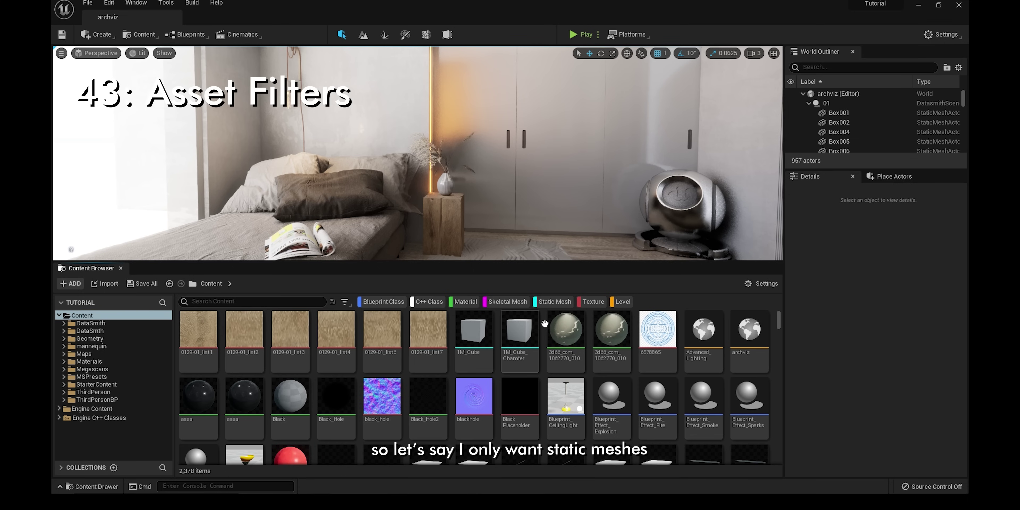
left_click(495, 302)
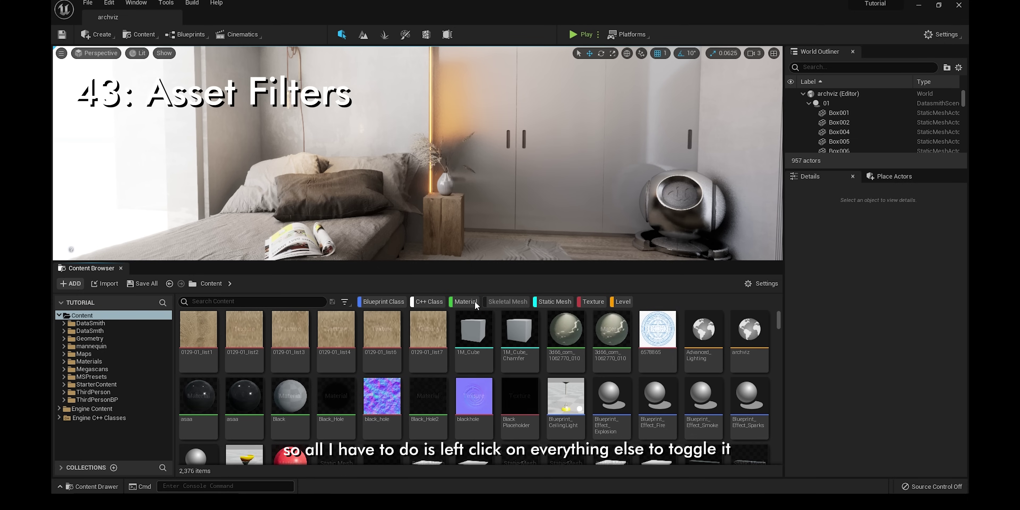
left_click(467, 301)
left_click(425, 301)
left_click(392, 301)
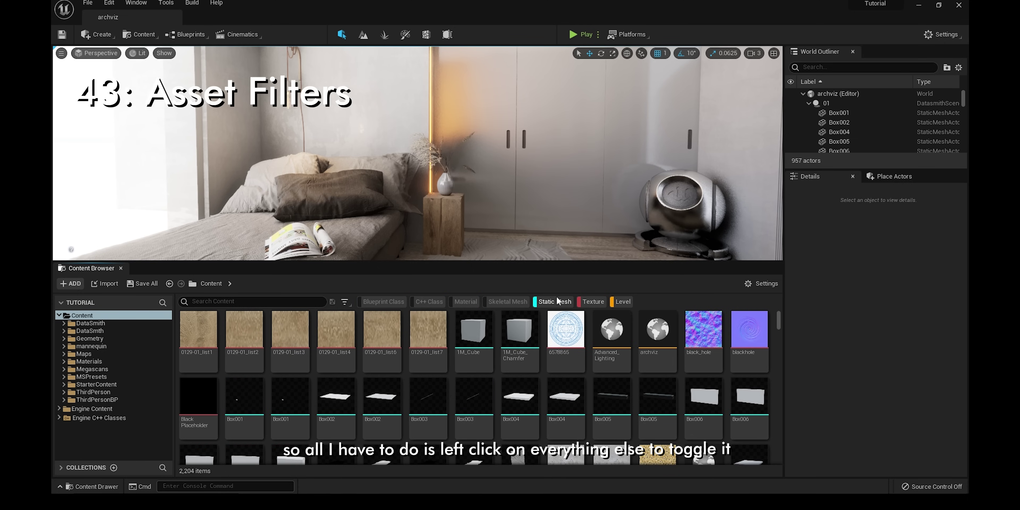
left_click(593, 302)
left_click(623, 303)
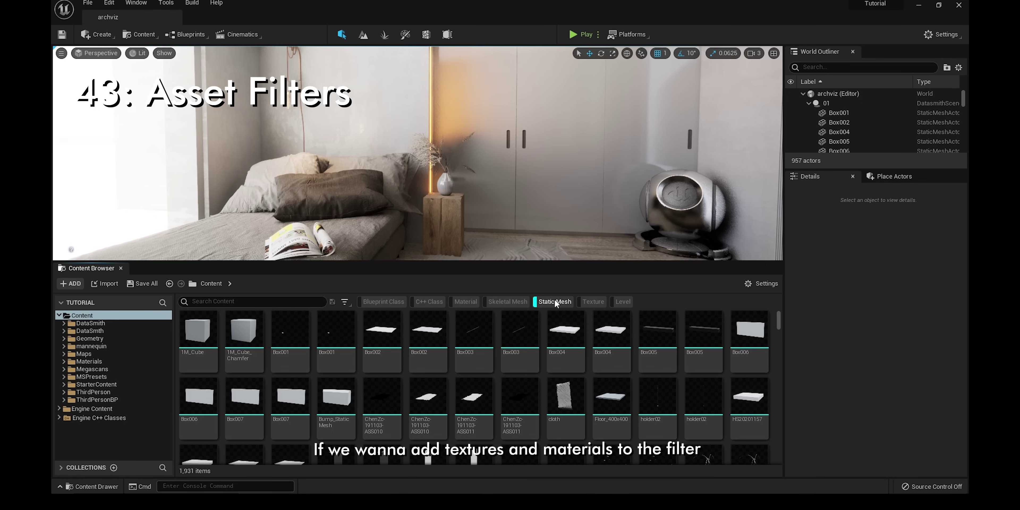
Toggle the Texture filter on and off, then switch the content filter from Static Mesh to Material
left_click(594, 302)
left_click(593, 302)
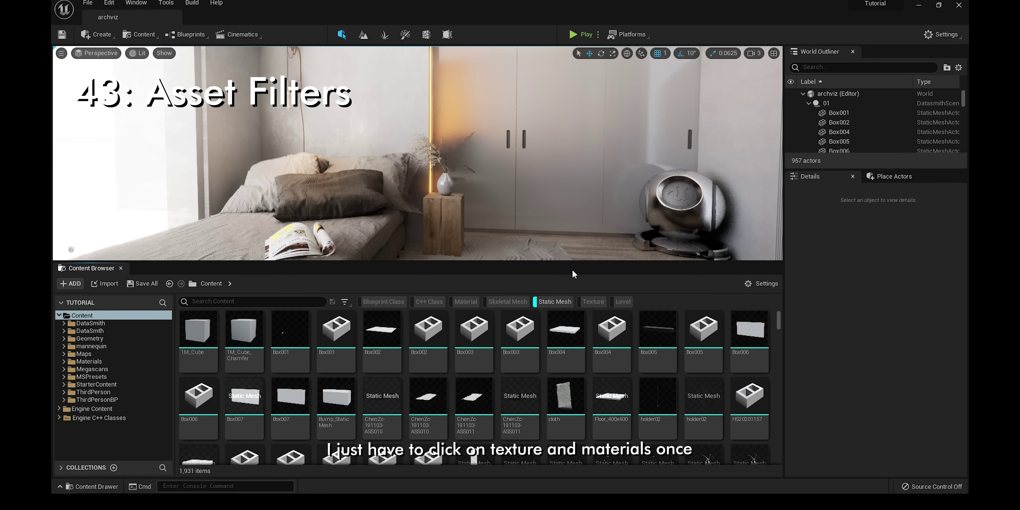
left_click(466, 302)
left_click(554, 302)
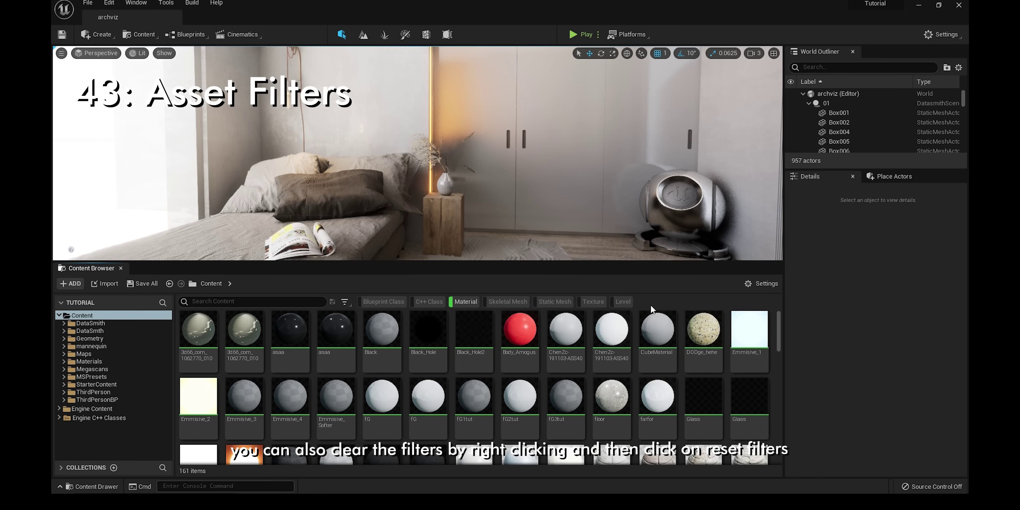
Reset all asset filters applied to the project content
right_click(650, 302)
mouse_move(651, 307)
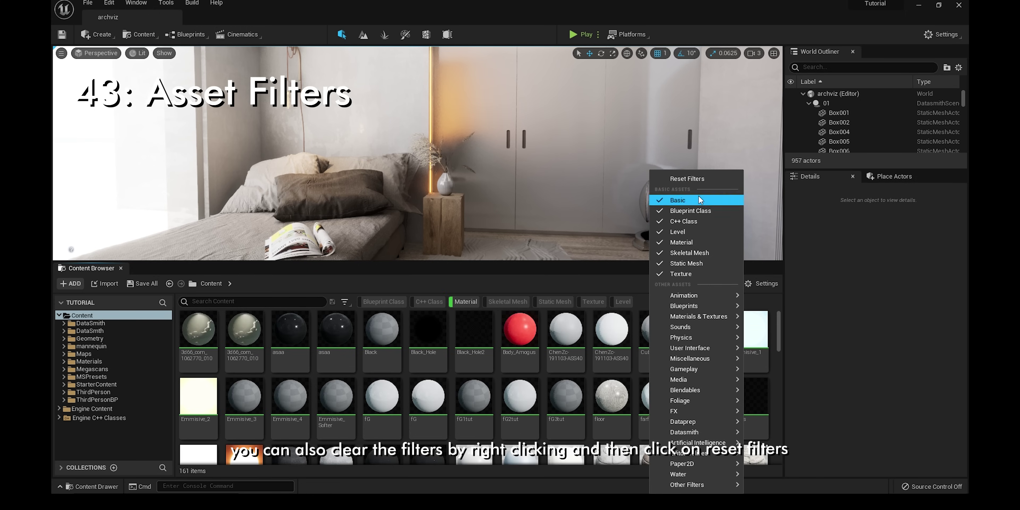
left_click(693, 179)
left_click(345, 302)
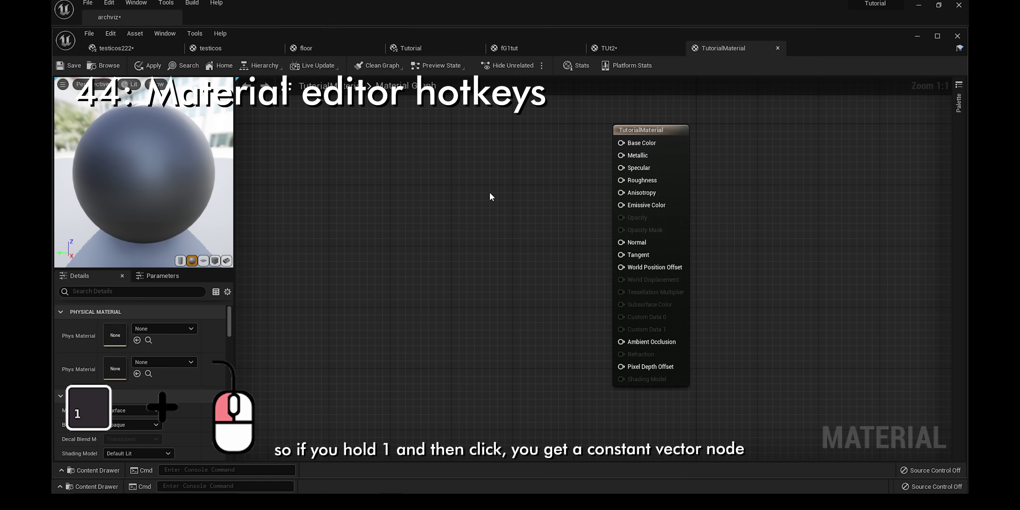
Add Constant, Constant2Vector, Constant3Vector and Constant4Vector nodes to the TutorialMaterial graph
left_click(490, 193)
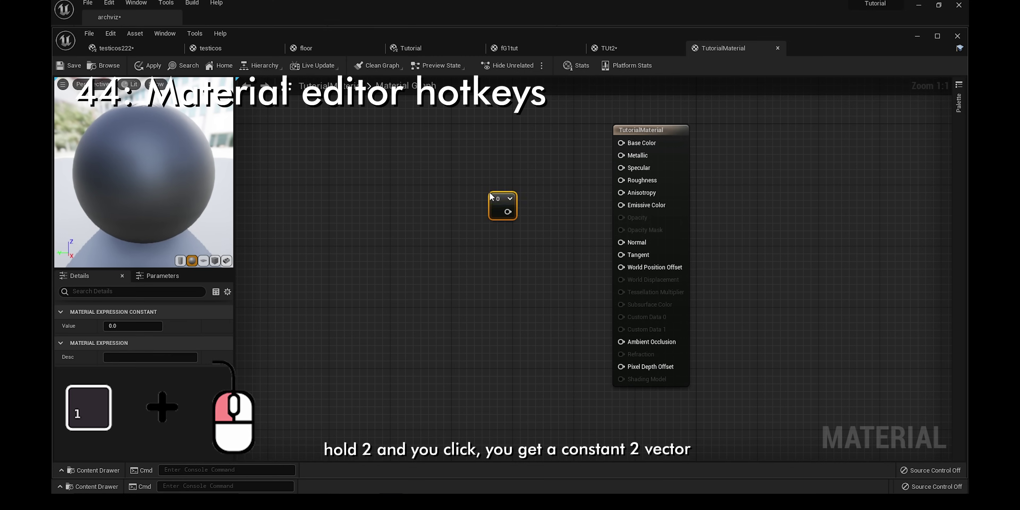
left_click(498, 246)
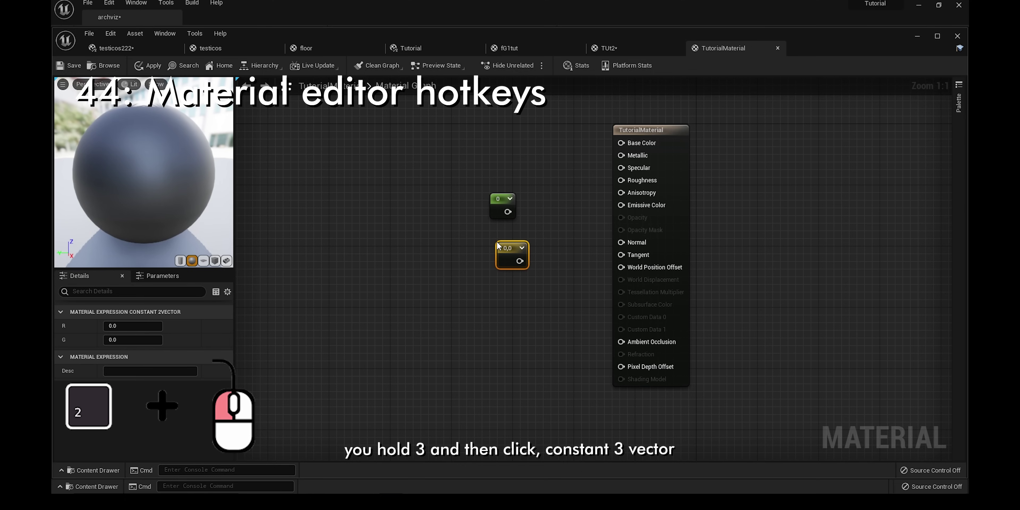
left_click(495, 283)
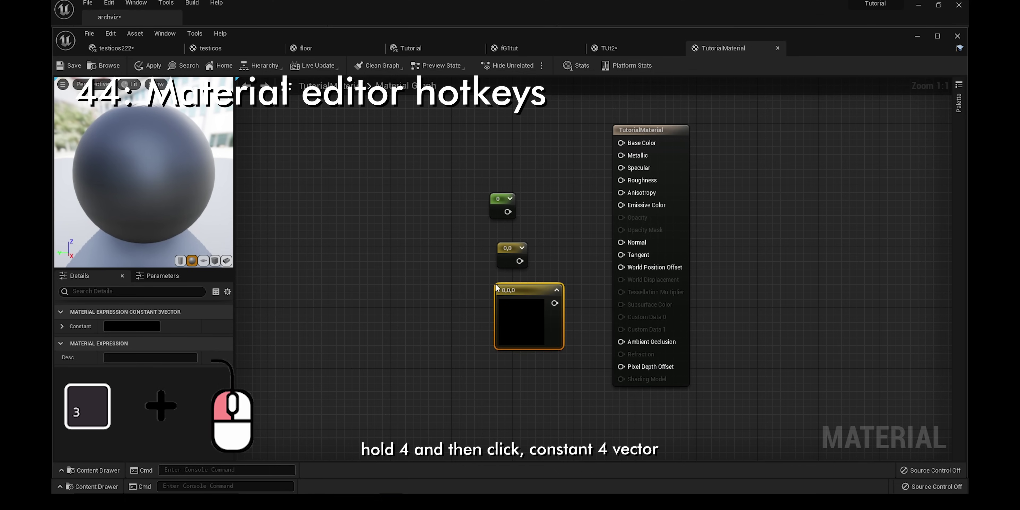
scroll(497, 288, "down", 3)
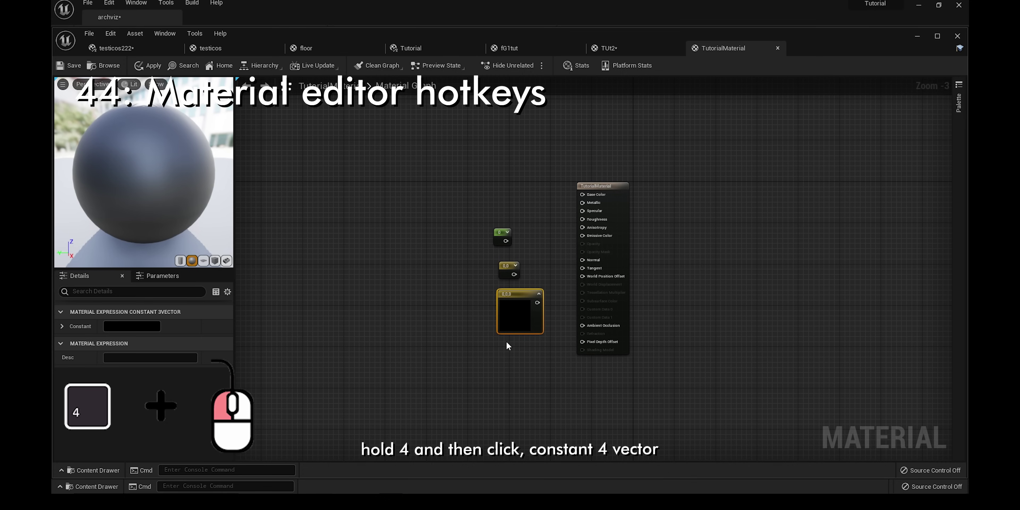
left_click(507, 343)
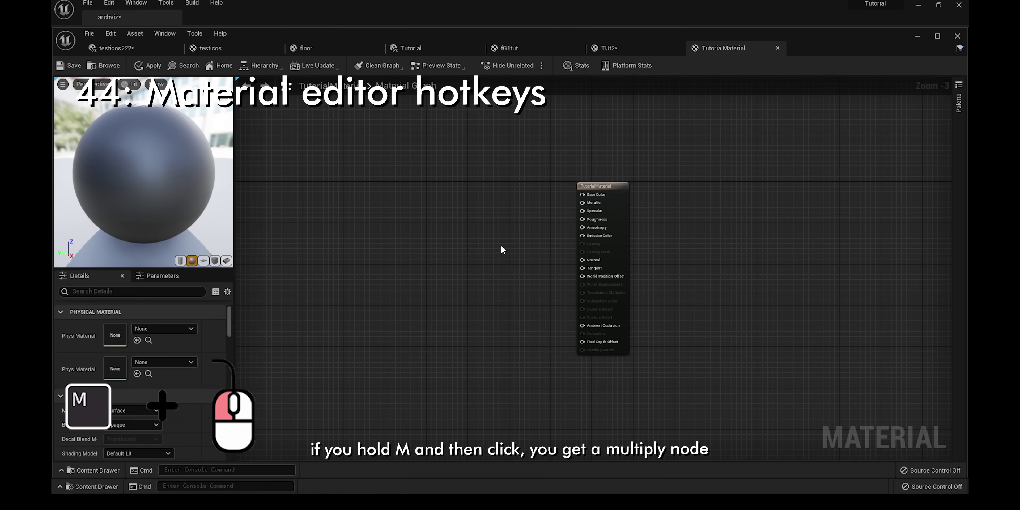
Place Multiply, Divide and Scalar Parameter nodes in the TutorialMaterial graph
key("m")
left_click(502, 246)
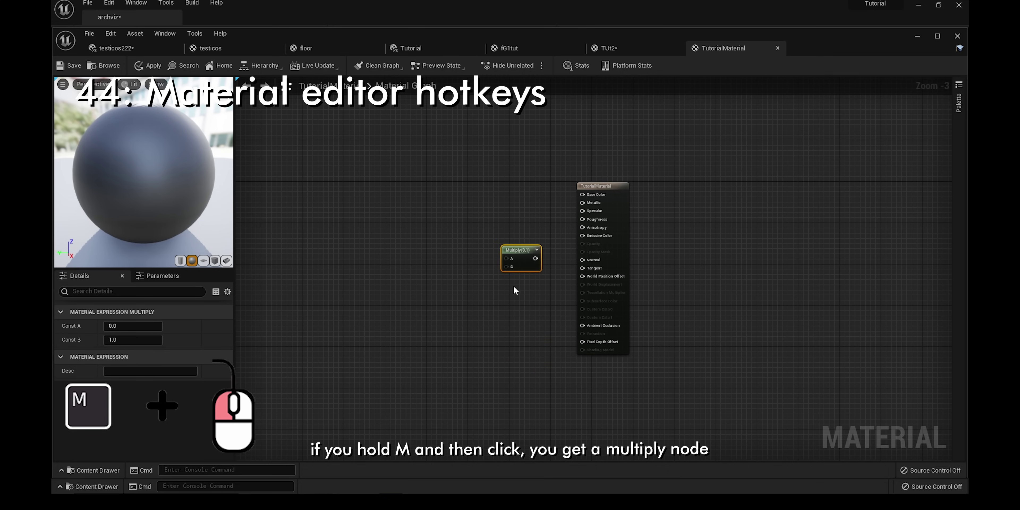
left_click(508, 284)
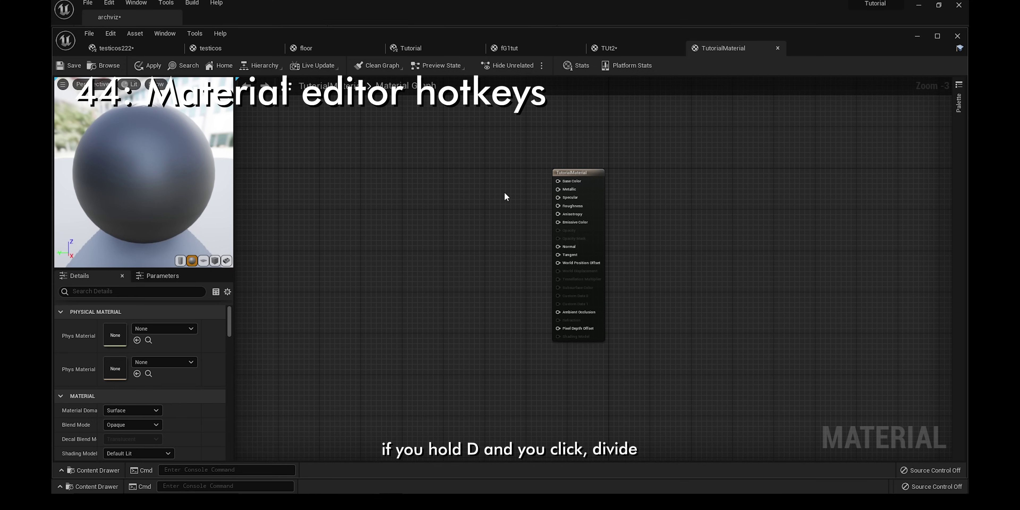
left_click(497, 232)
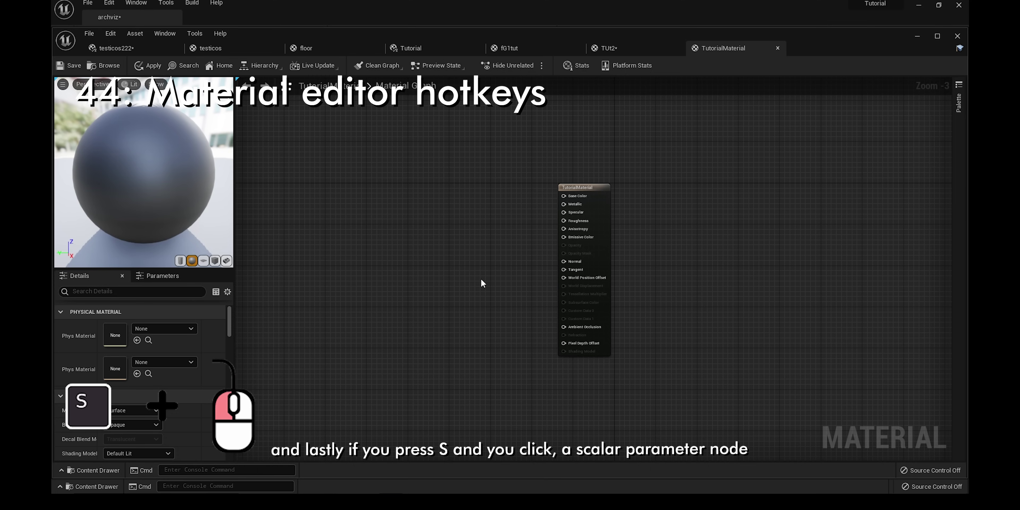
left_click(490, 218)
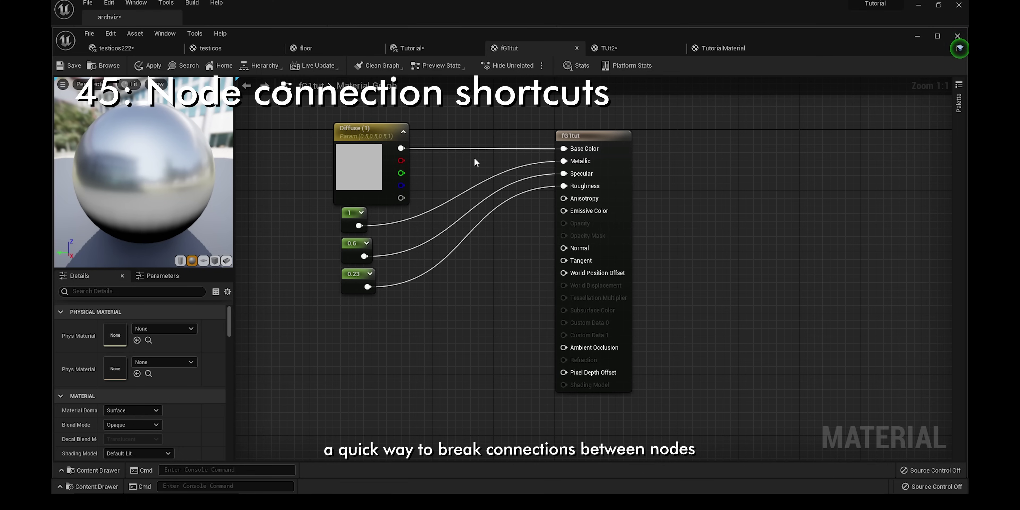
Break input connections on the fG1tut material node and move its Roughness connection to Specular and on to Anisotropy
left_click(564, 149, "alt")
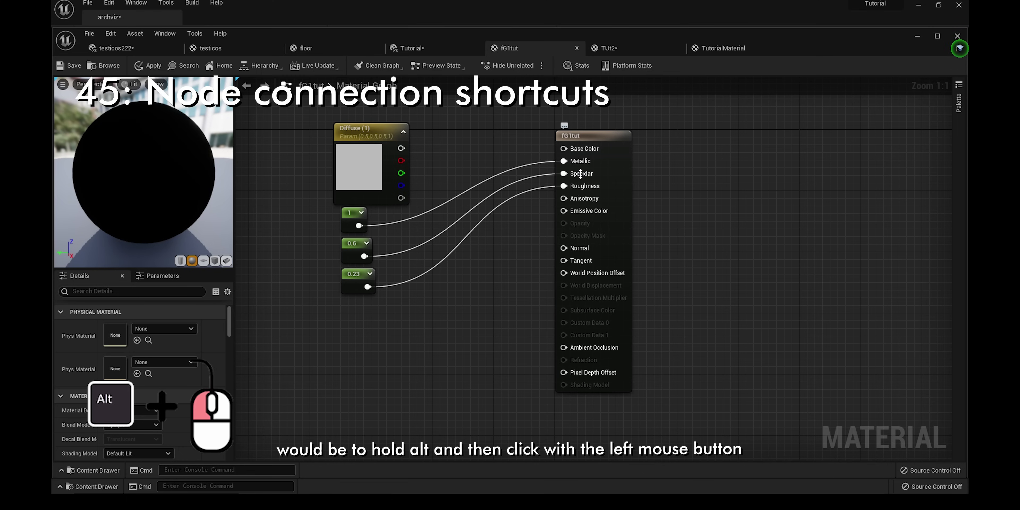
left_click(572, 167, "alt")
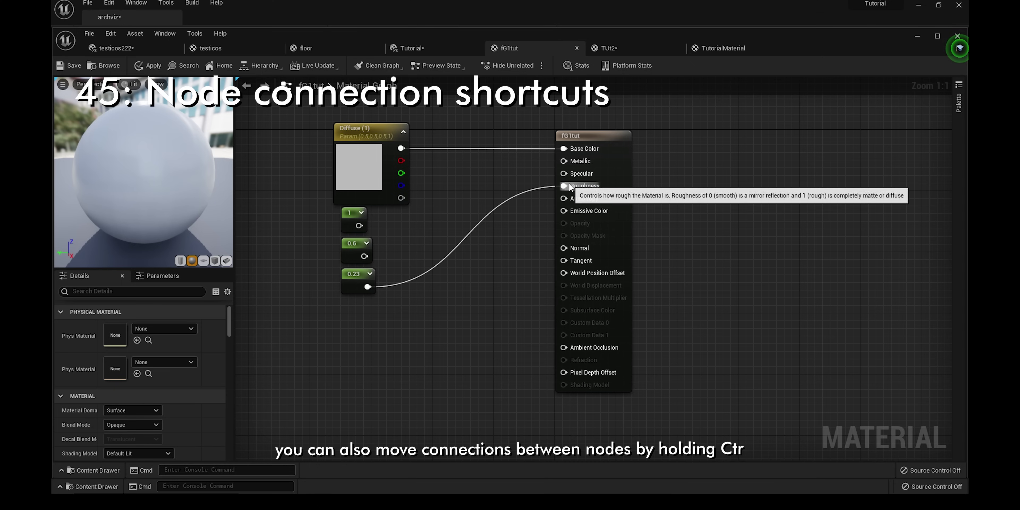
left_click_drag(564, 185, 566, 173, "ctrl")
left_click_drag(566, 173, 568, 200, "ctrl")
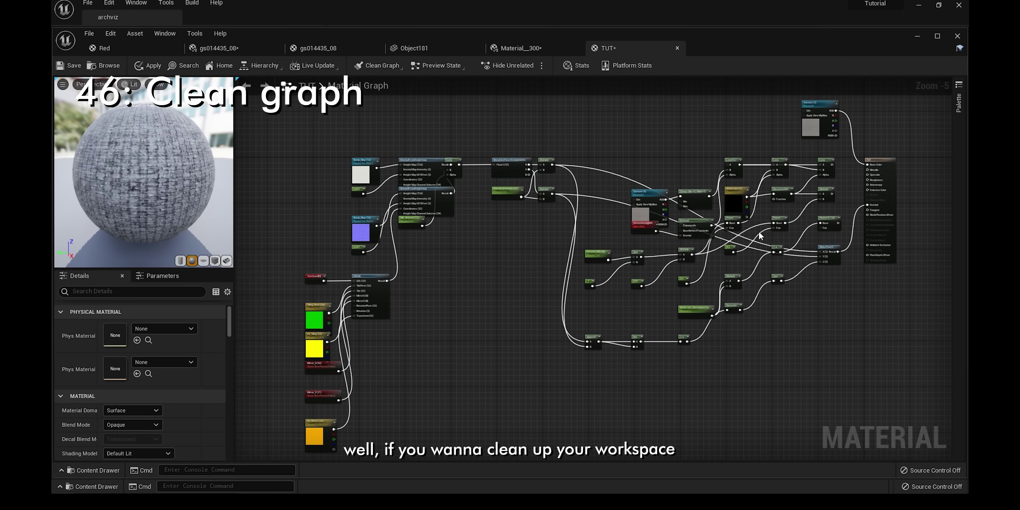
Clean up the TUT material graph by removing the nodes that are not connected
scroll(849, 158, "up", 4)
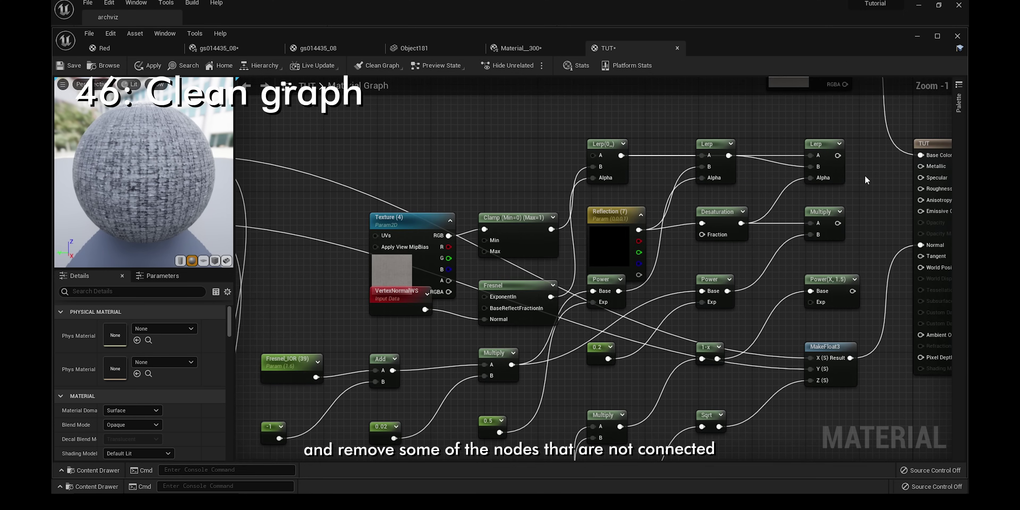
scroll(776, 259, "down", 3)
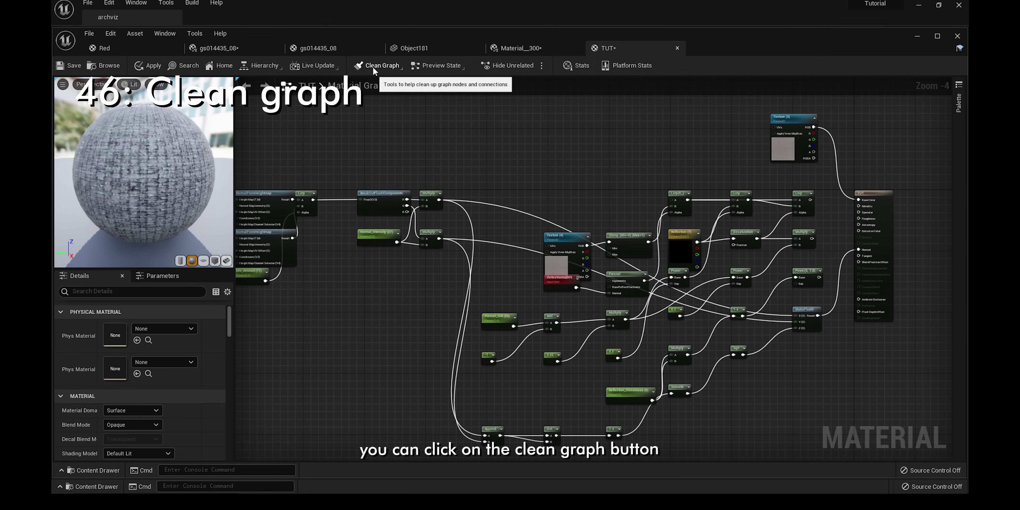
left_click(380, 65)
left_click(414, 84)
scroll(596, 251, "down", 1)
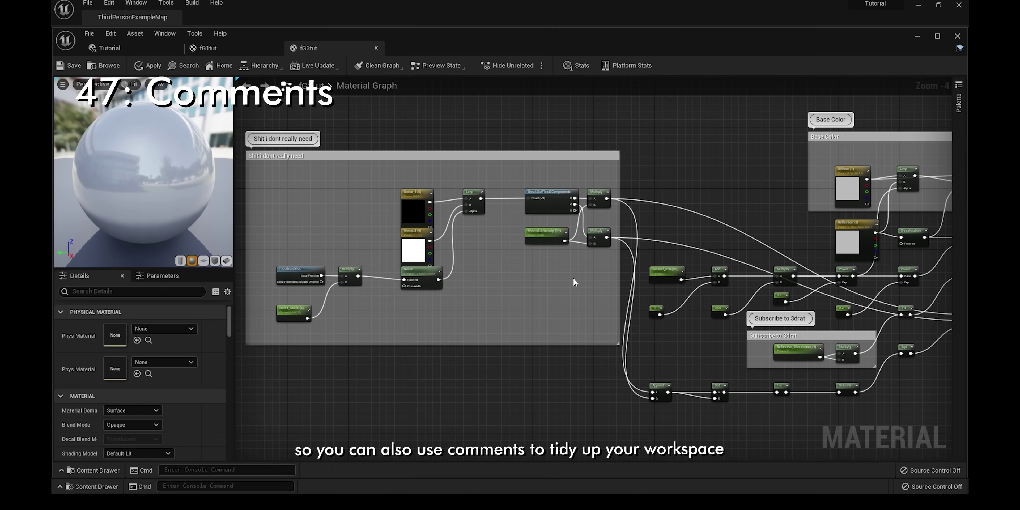
Select a group of nodes in the fG3tut material graph and wrap them in a comment titled "sadwa"
key("c")
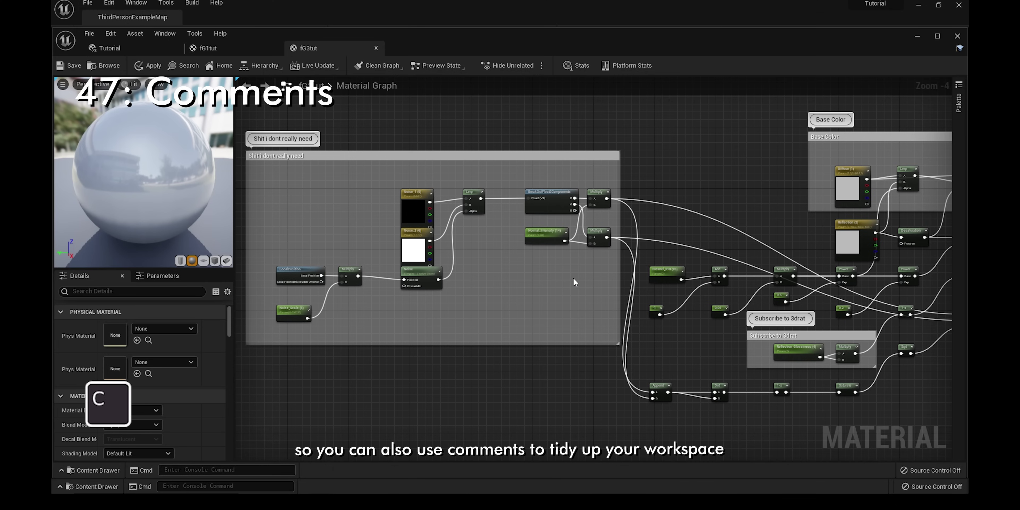
left_click_drag(733, 333, 649, 252)
type("csadwa")
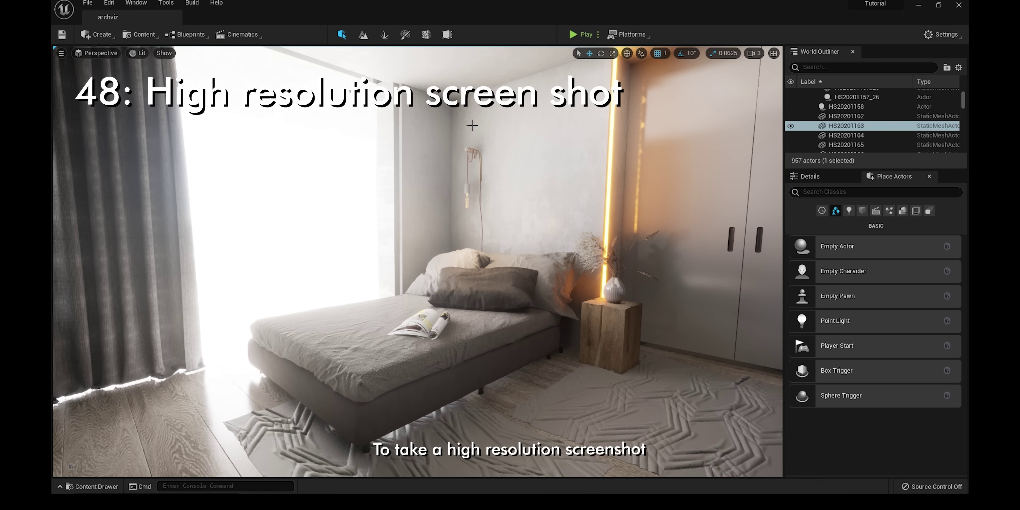
Open the High Resolution Screenshot settings for the bedroom viewport, move the dialog aside and enter Immersive Mode
left_click(62, 54)
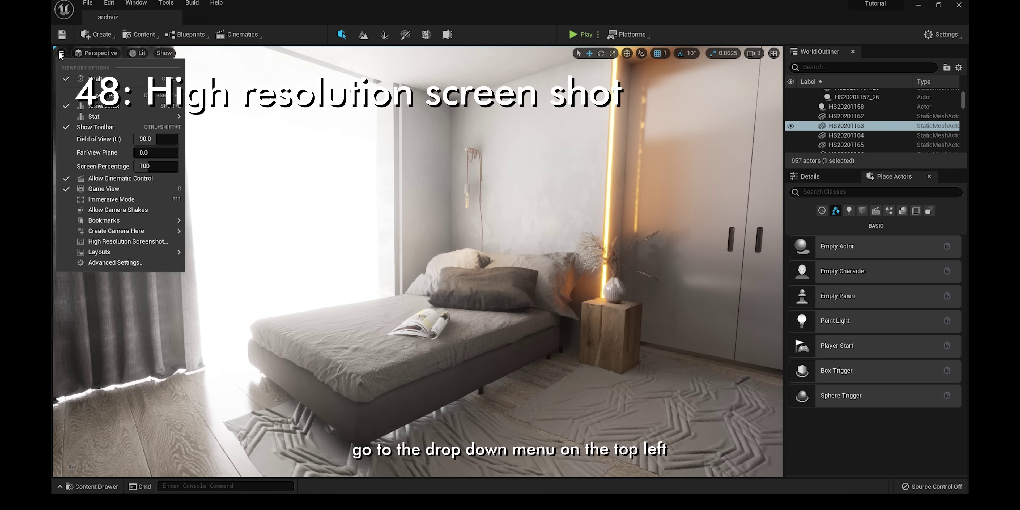
left_click(95, 241)
left_click_drag(453, 194, 166, 132)
right_click_drag(499, 386, 498, 386)
key("F11")
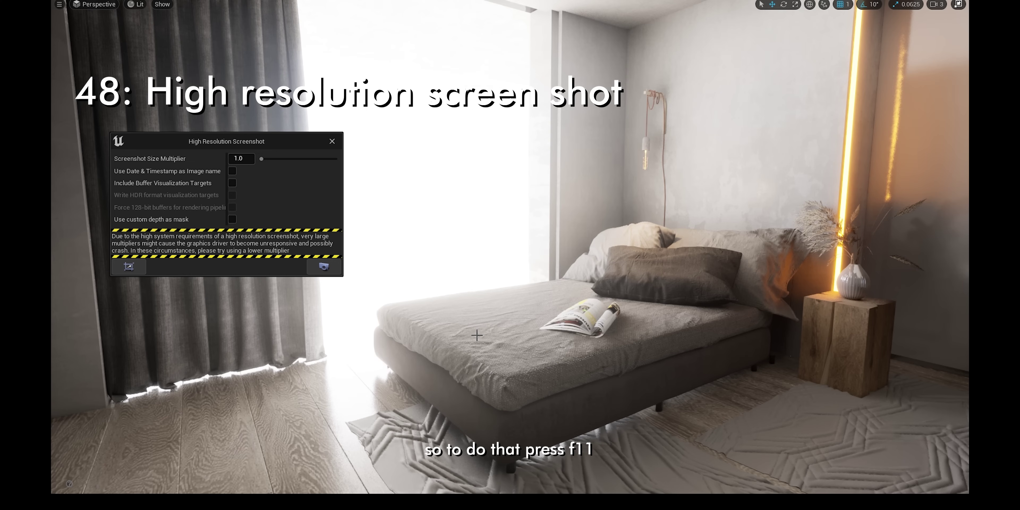
Mark a capture rectangle around the bed for a cropped screenshot and discard it
left_click(128, 267)
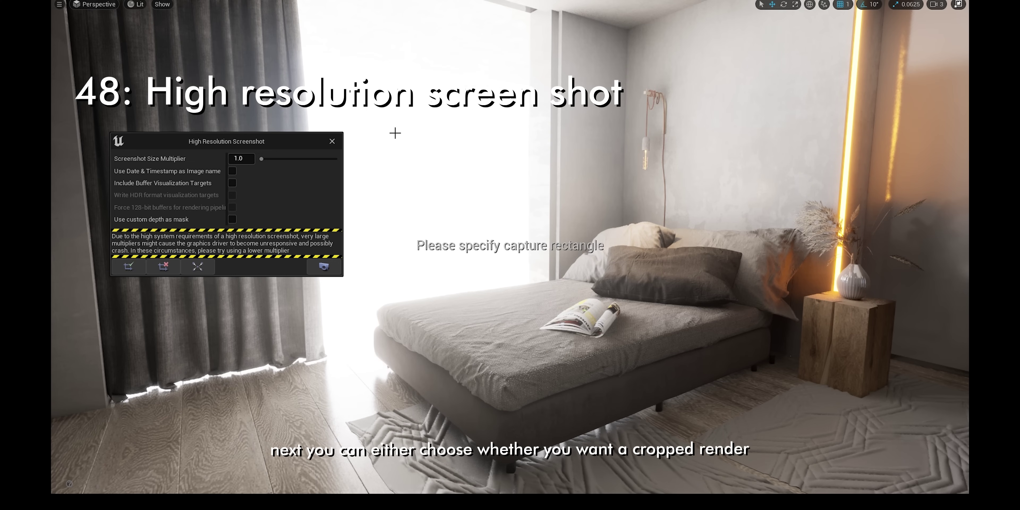
mouse_move(375, 133)
left_mouse_down()
mouse_move(603, 456)
mouse_move(860, 470)
left_mouse_up()
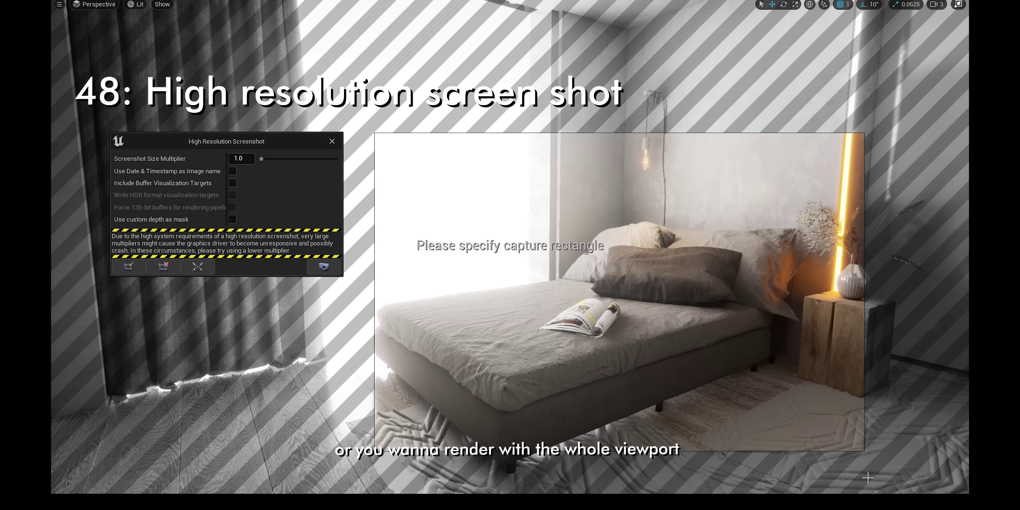
left_click(155, 269)
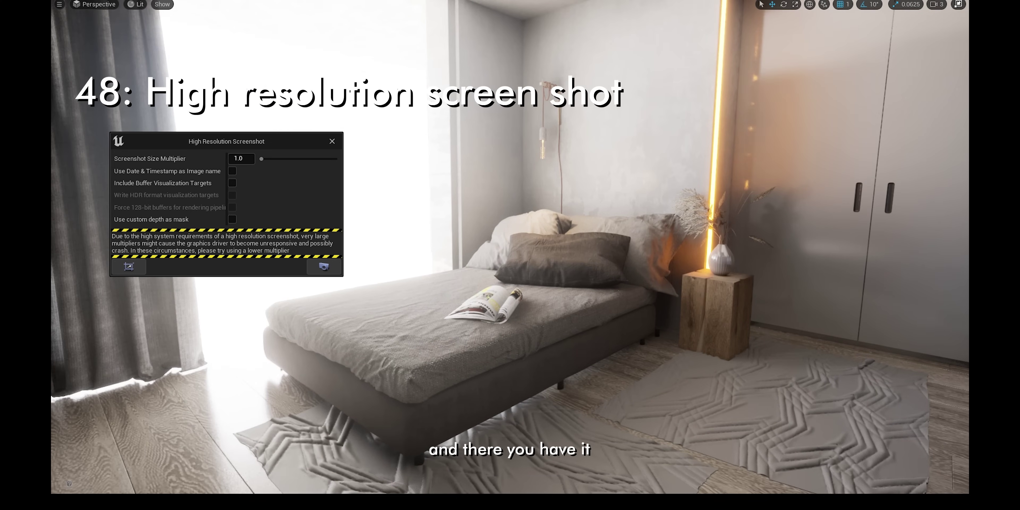
Reframe the bedroom, capture a high resolution screenshot of the whole viewport and open its saved location
right_click_drag(488, 249, 489, 249)
left_click(324, 267)
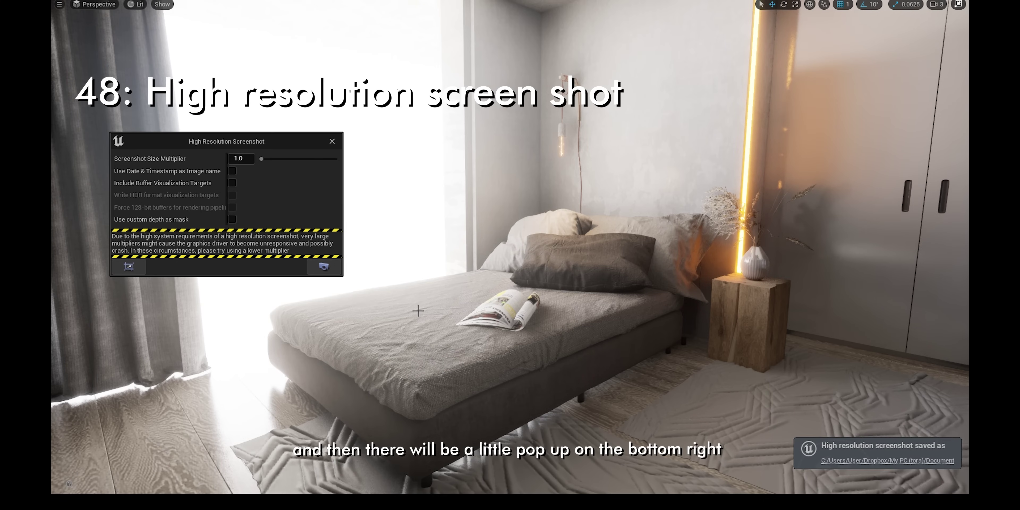
left_click(840, 461)
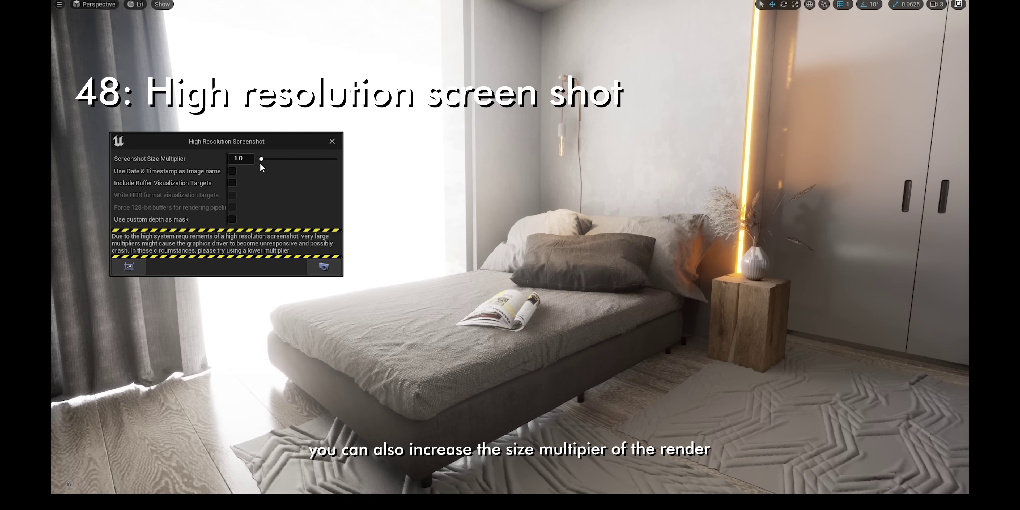
Raise the Screenshot Size Multiplier to 3.0 and the viewport's Screen Percentage to 120
left_click_drag(262, 159, 281, 163)
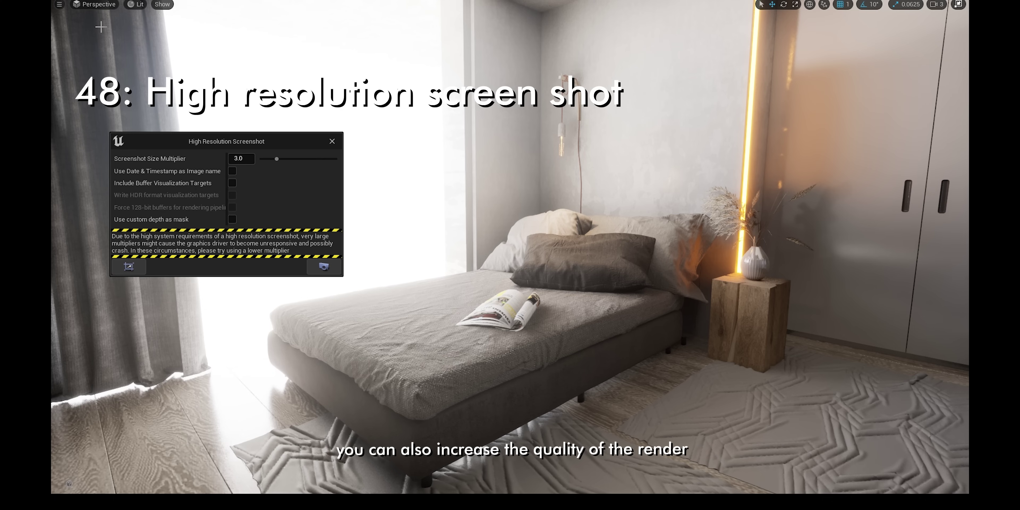
left_click(60, 5)
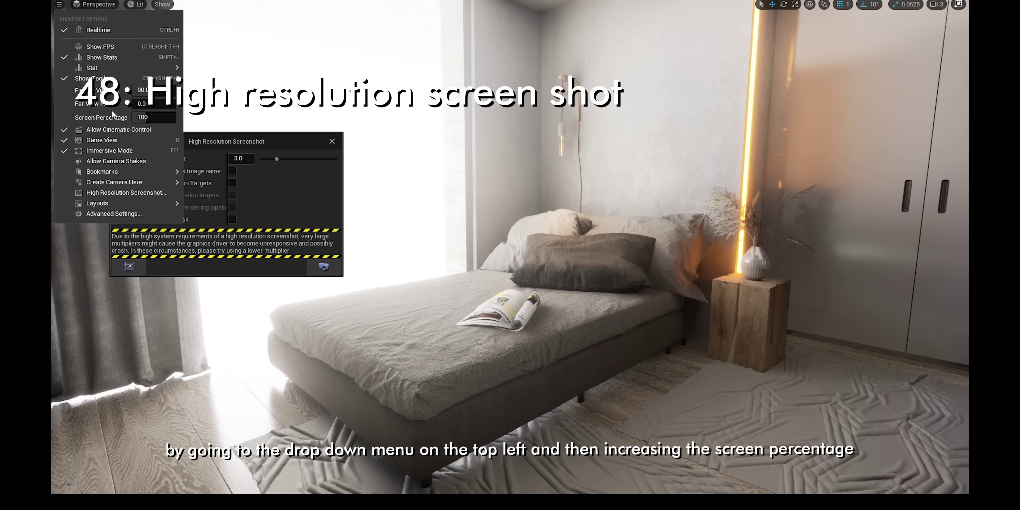
left_click(149, 122)
type("12")
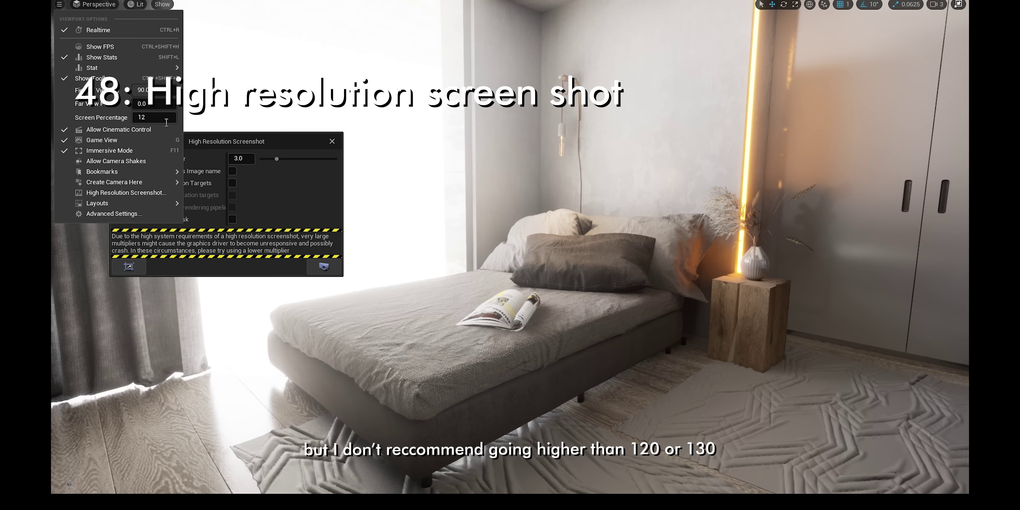
key("Return")
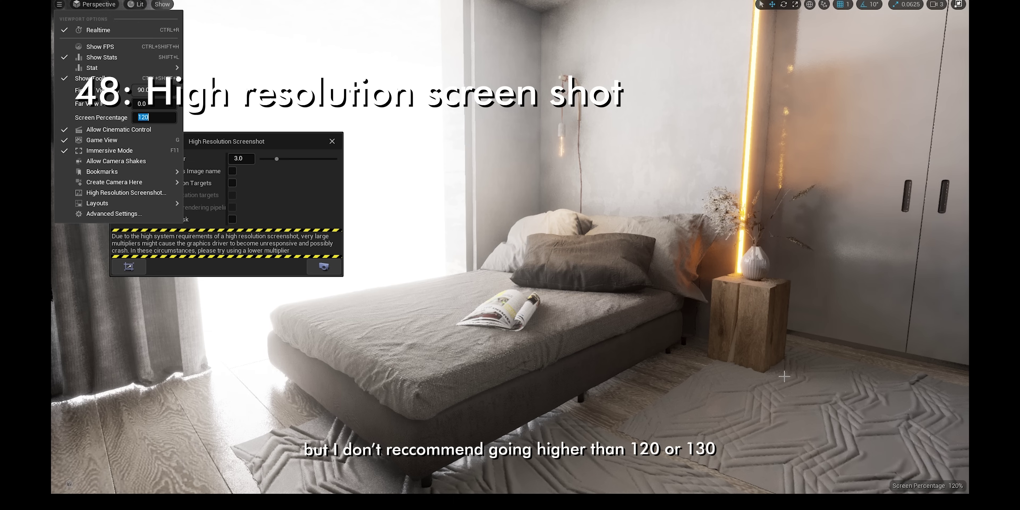
left_click(726, 383)
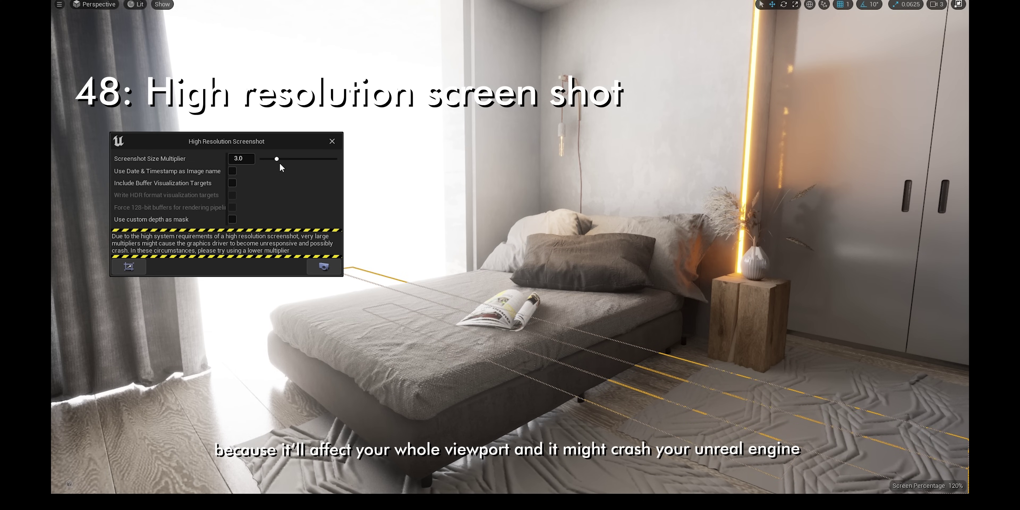
left_click_drag(276, 159, 269, 159)
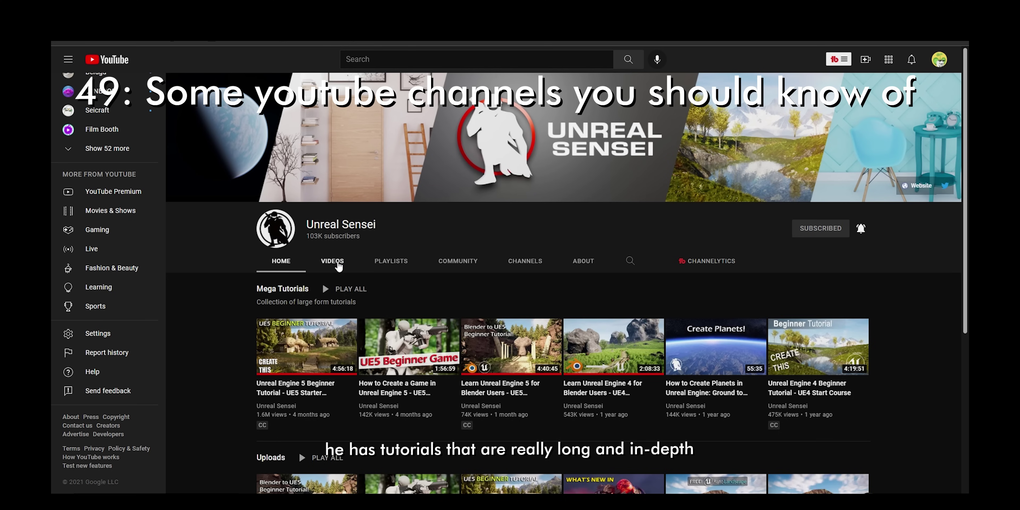
Switch to YouTube and look through the uploads of Unreal Sensei and of the channel covering Unreal film, lighting and cinematics
scroll(357, 238, "down", 4)
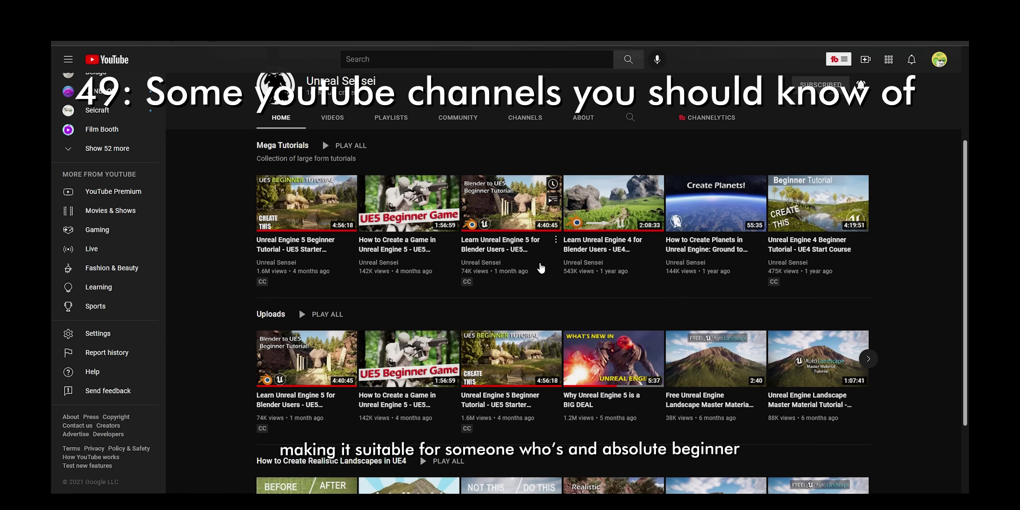
scroll(333, 278, "down", 3)
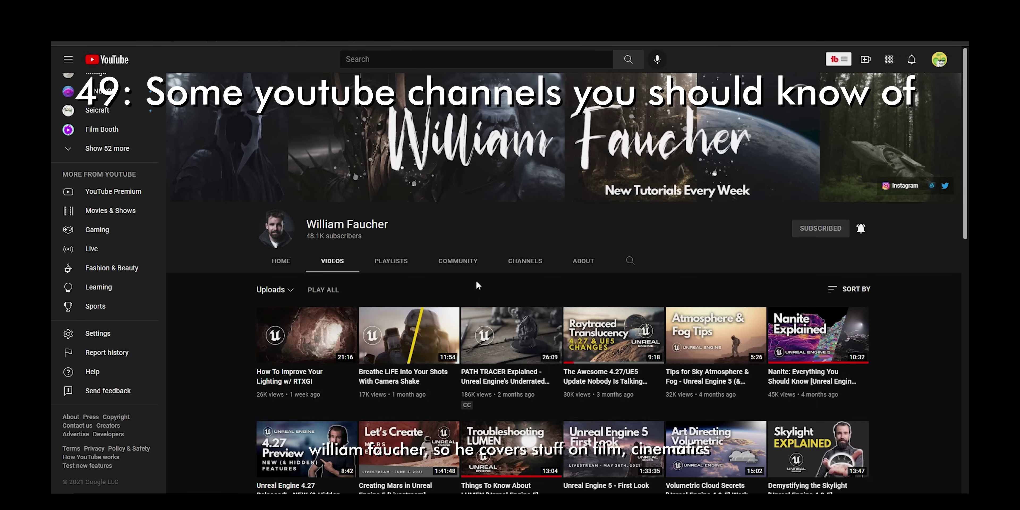
scroll(477, 282, "down", 5)
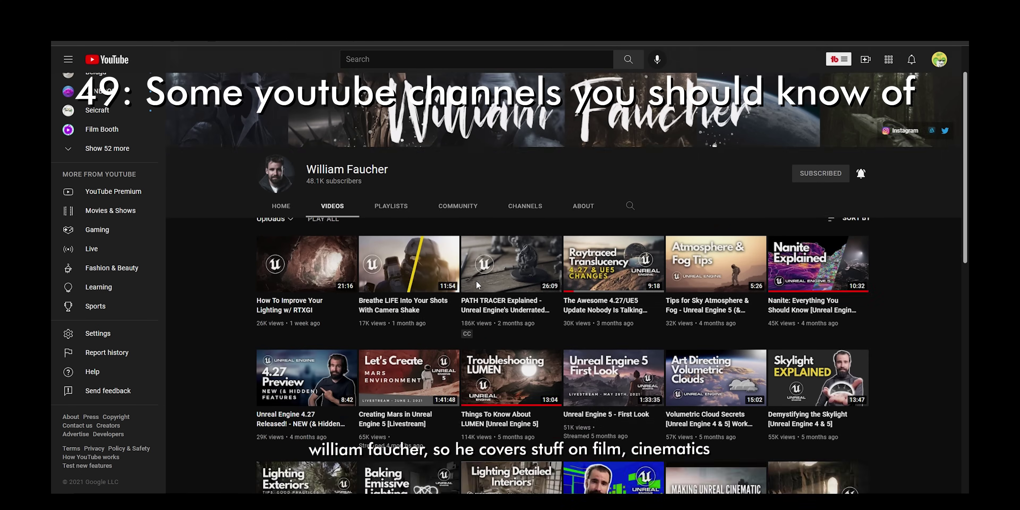
scroll(476, 282, "down", 3)
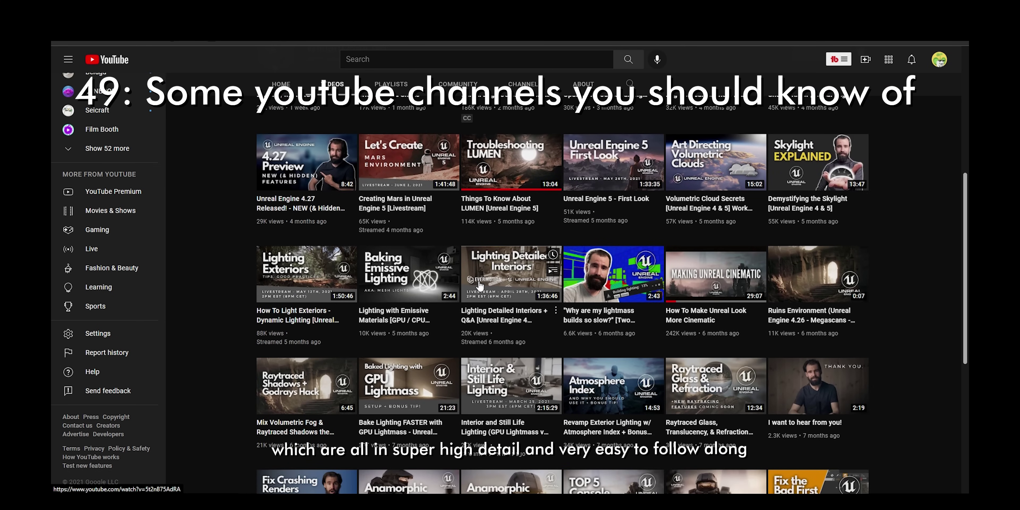
scroll(475, 278, "down", 4)
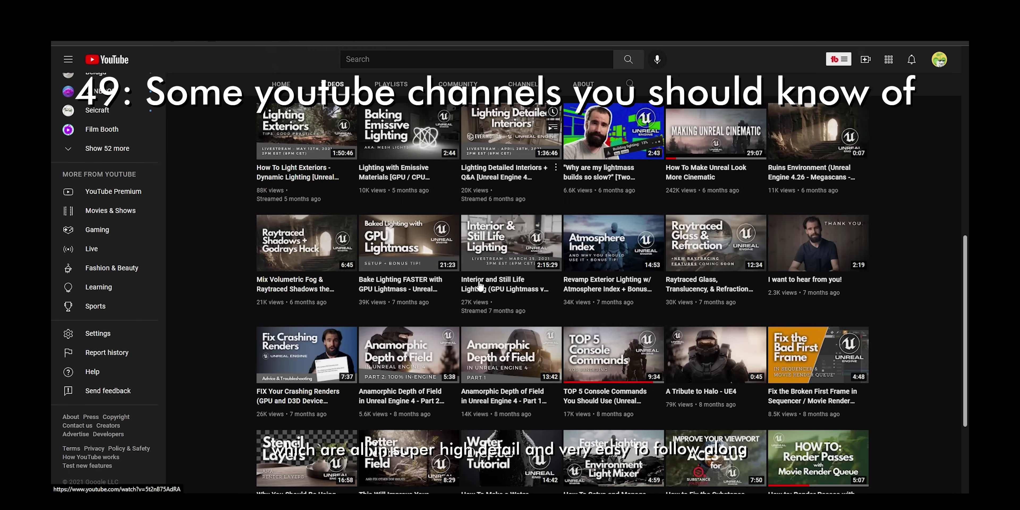
scroll(467, 268, "up", 3)
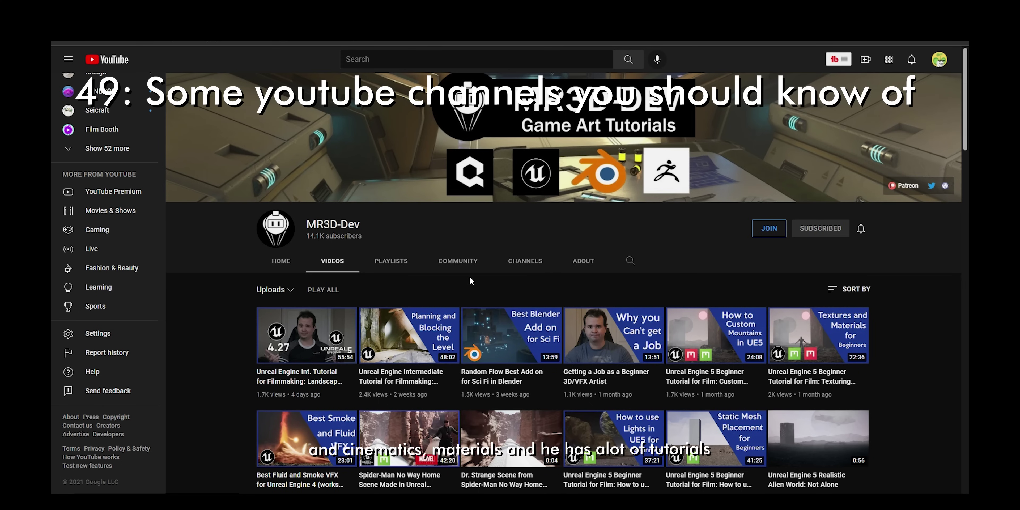
Look through the tutorial uploads on the MR3D-Dev and Smart Poly channels
scroll(470, 275, "down", 6)
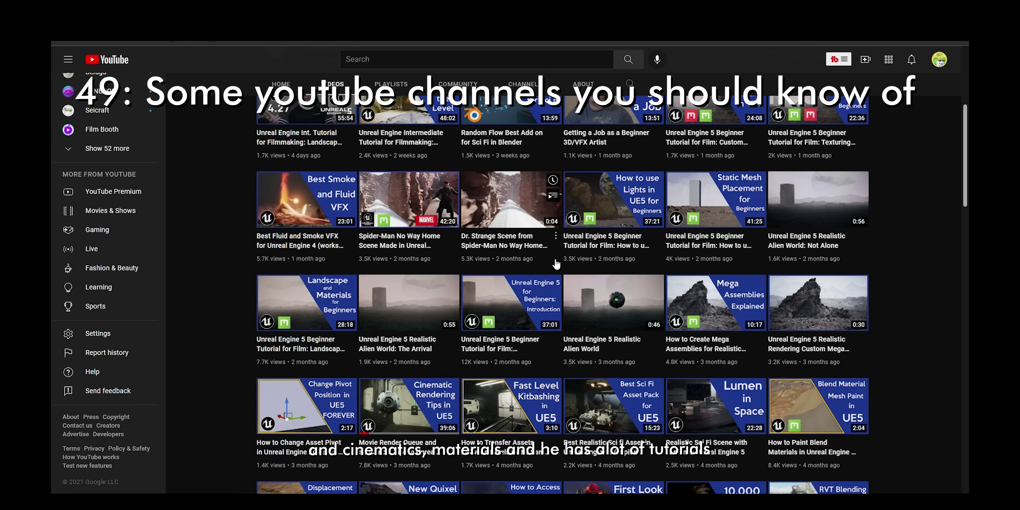
scroll(556, 264, "down", 5)
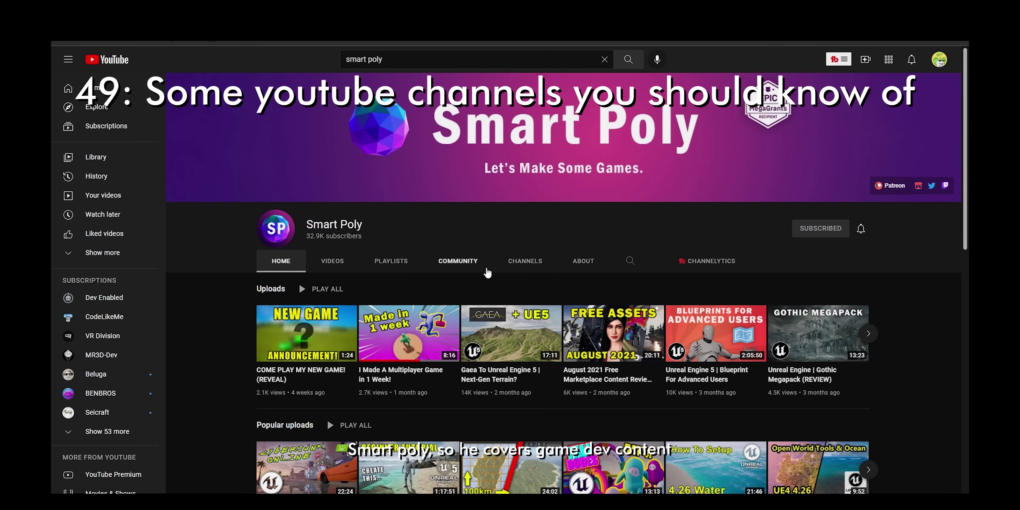
scroll(487, 273, "down", 3)
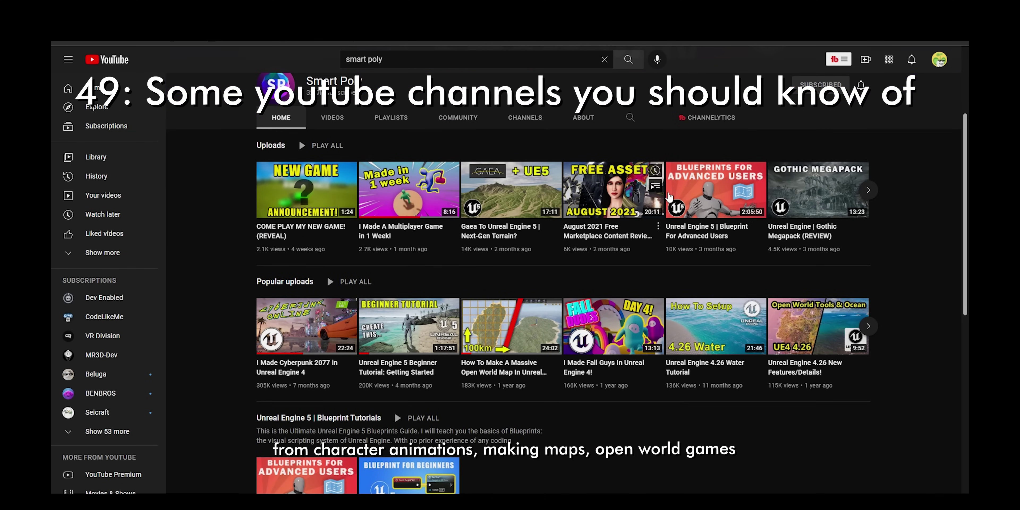
mouse_move(286, 365)
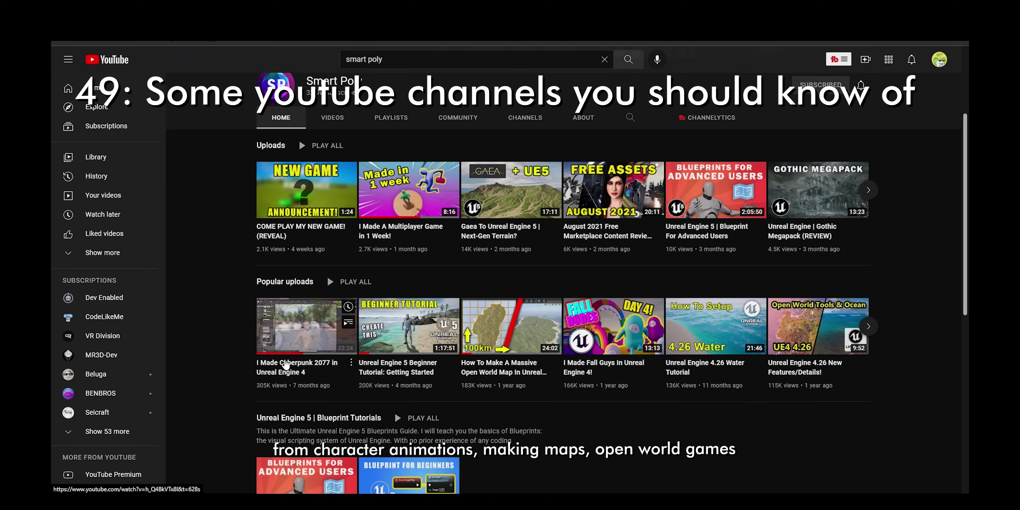
mouse_move(647, 224)
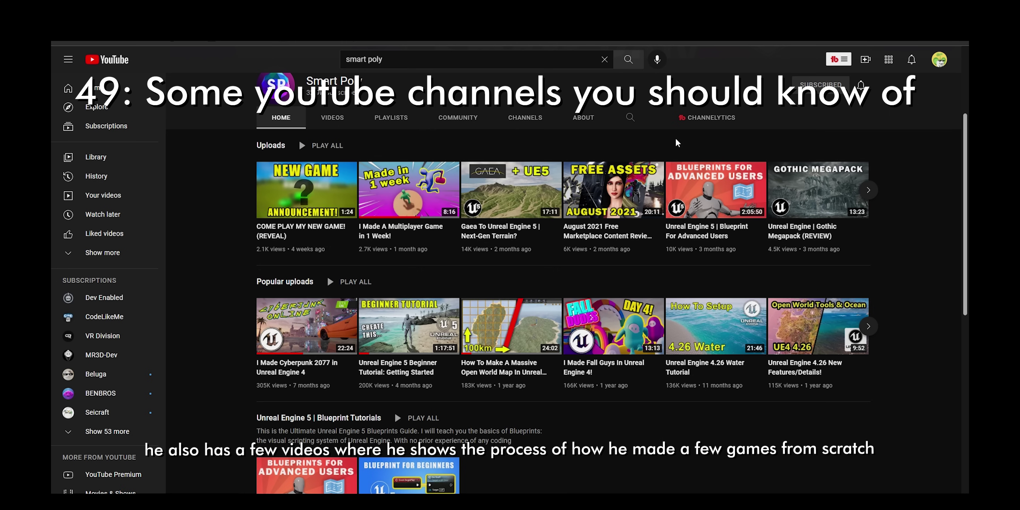
scroll(678, 143, "down", 5)
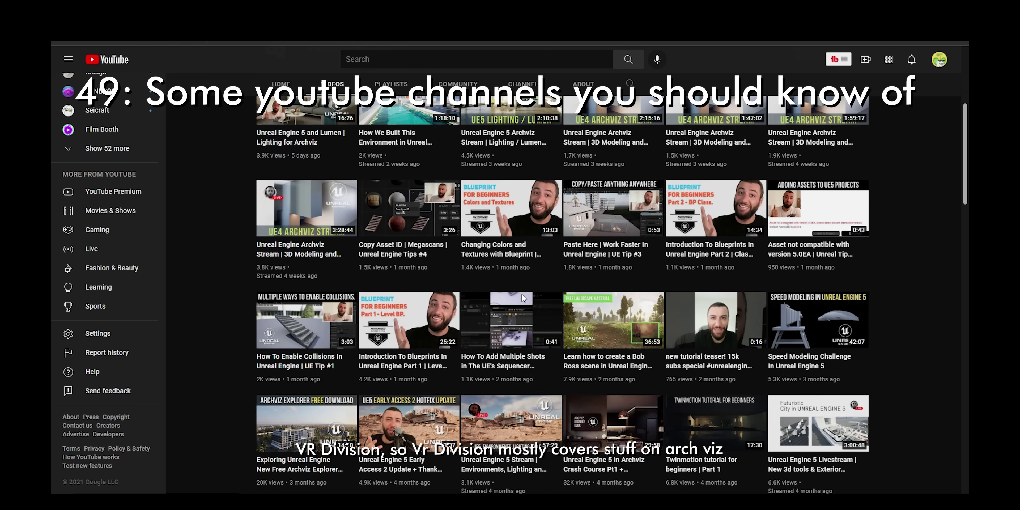
Look through the architectural visualization videos on VR Division and the uploads of the channel teaching UE4 lighting and materials
mouse_move(630, 335)
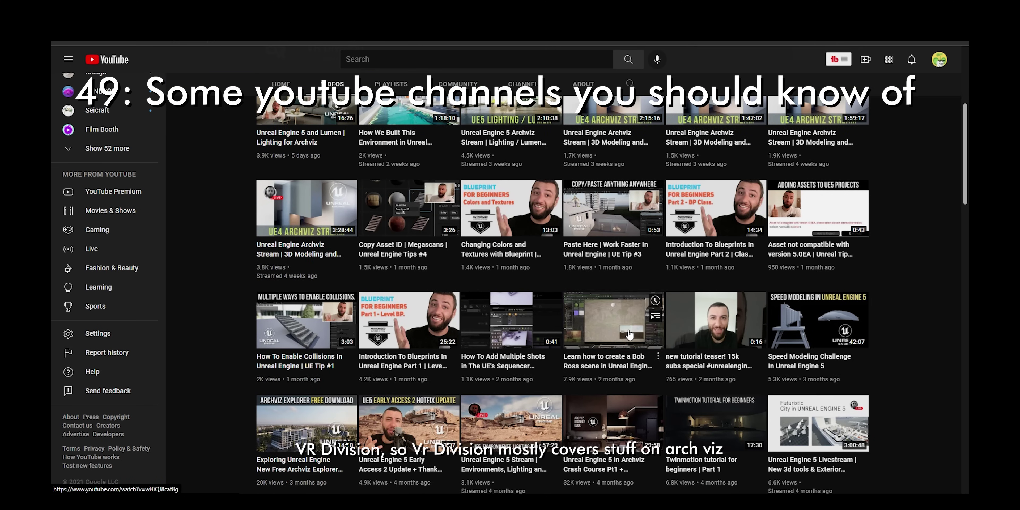
scroll(630, 335, "down", 4)
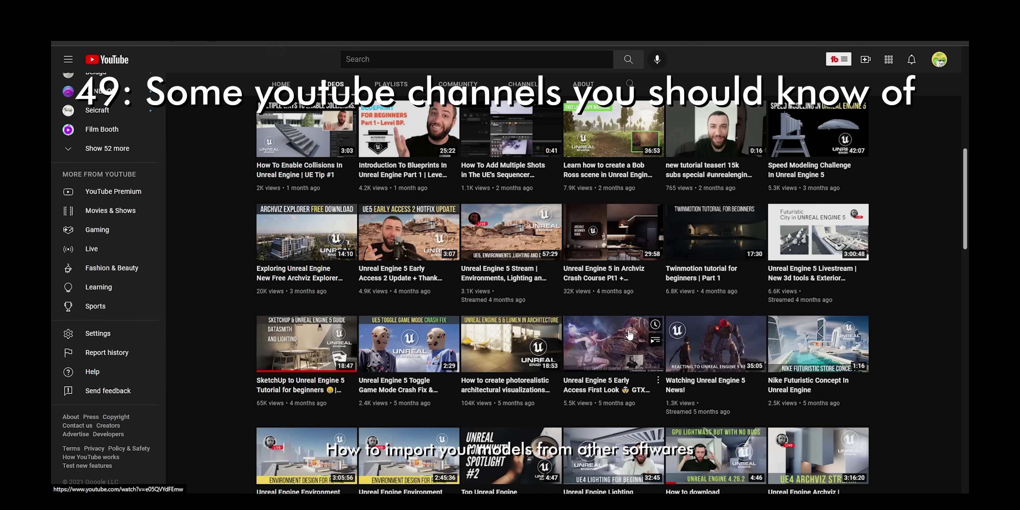
scroll(630, 334, "down", 2)
scroll(629, 335, "down", 4)
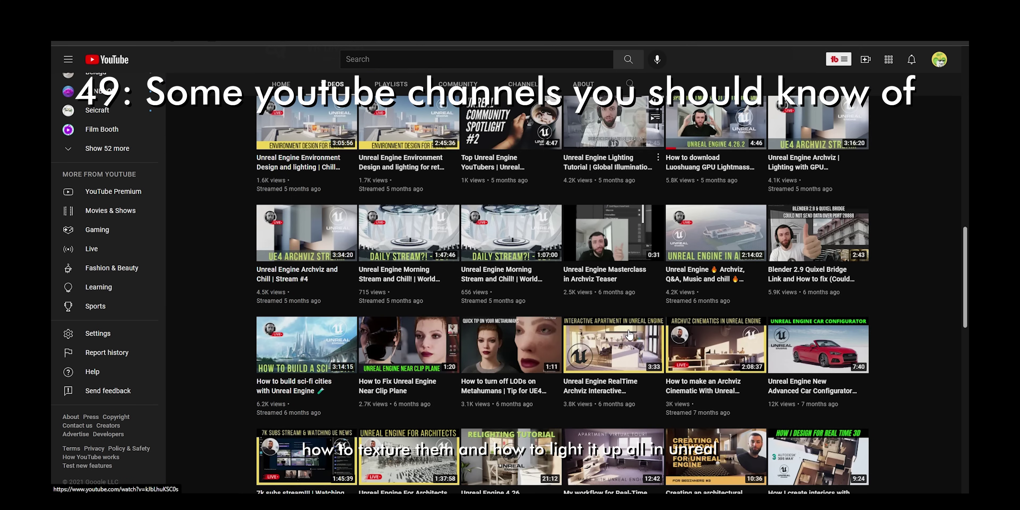
scroll(630, 334, "down", 5)
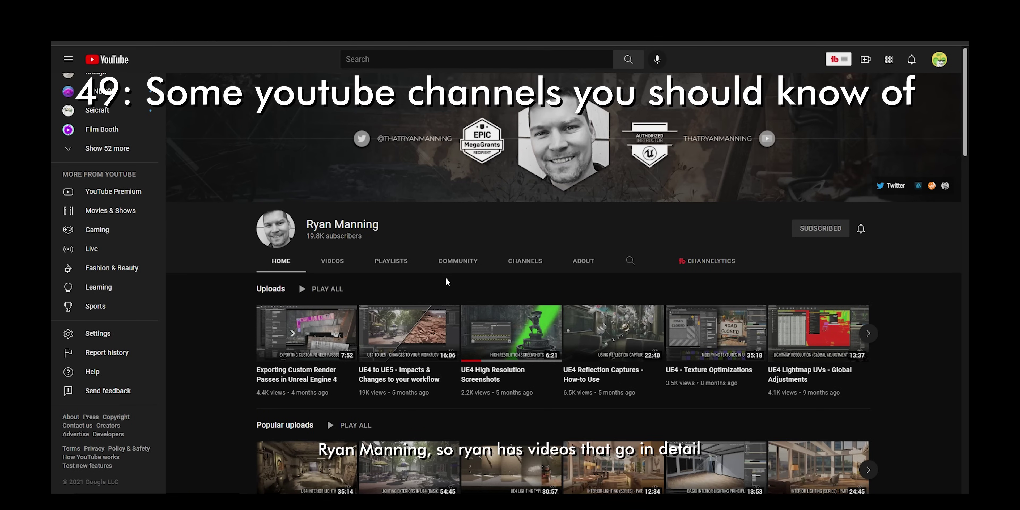
scroll(447, 278, "down", 2)
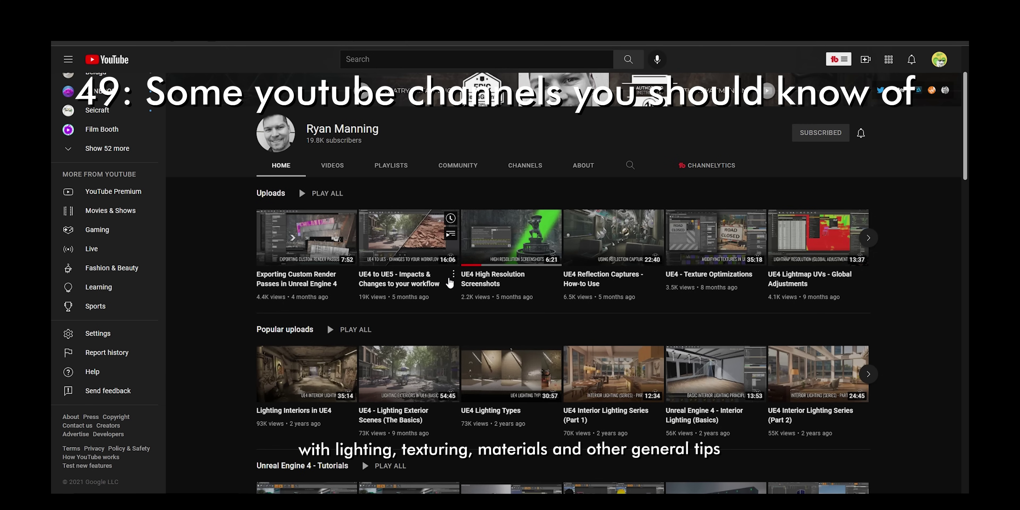
scroll(535, 280, "down", 3)
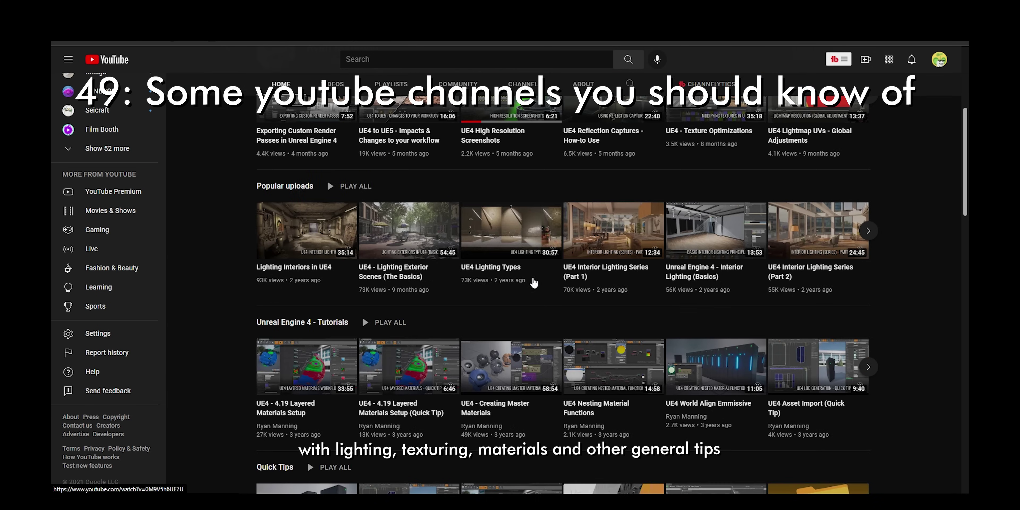
scroll(535, 280, "down", 4)
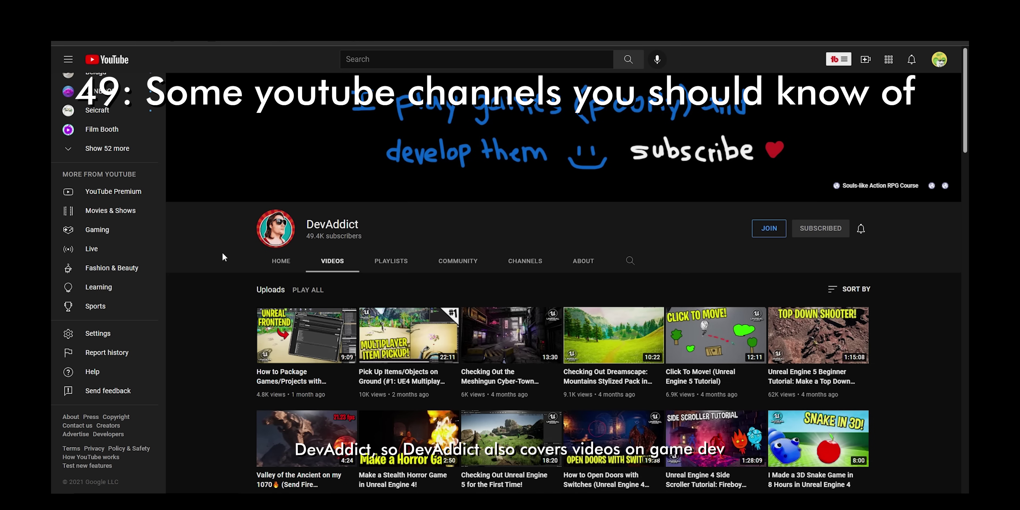
Look through the game development videos on the DevAddict and Dev Enabled channels
scroll(288, 278, "down", 8)
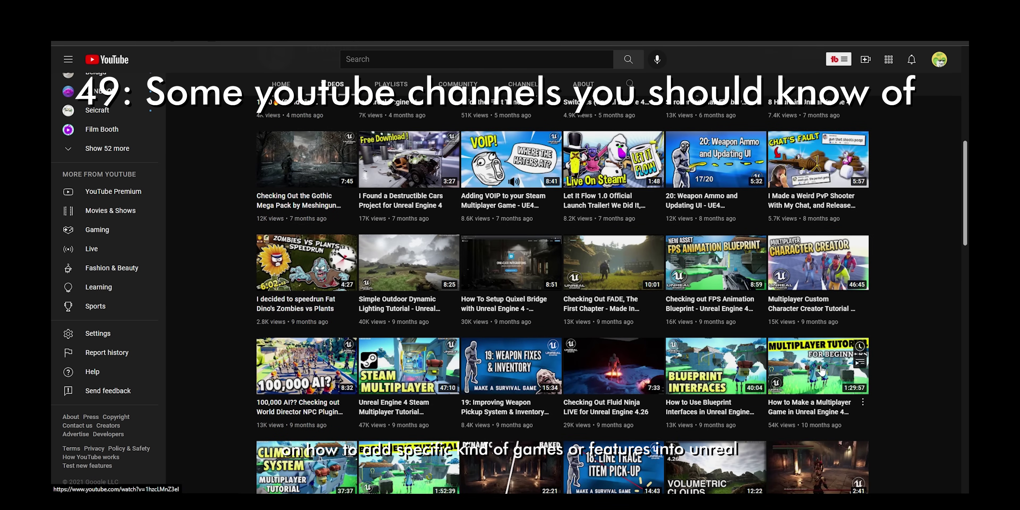
scroll(625, 313, "down", 8)
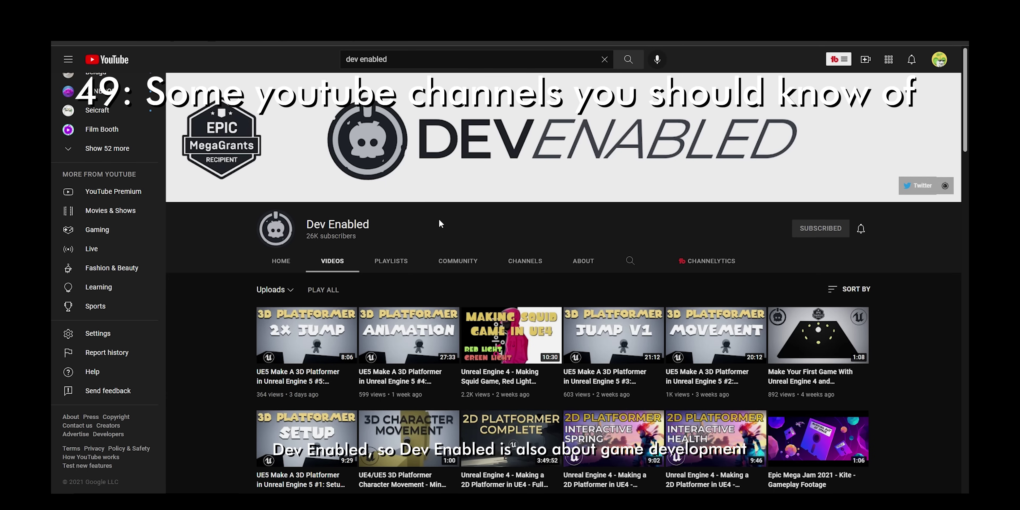
scroll(439, 220, "down", 15)
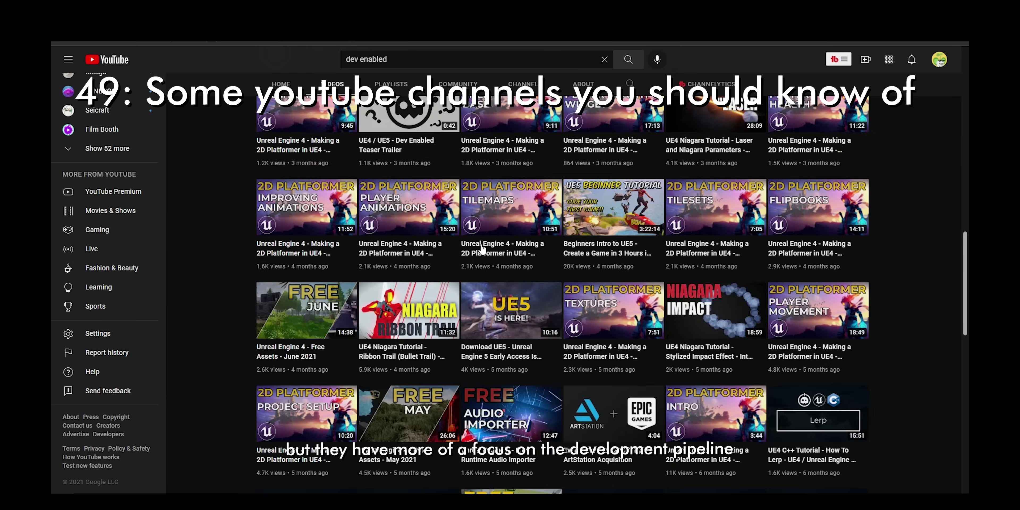
scroll(482, 248, "down", 10)
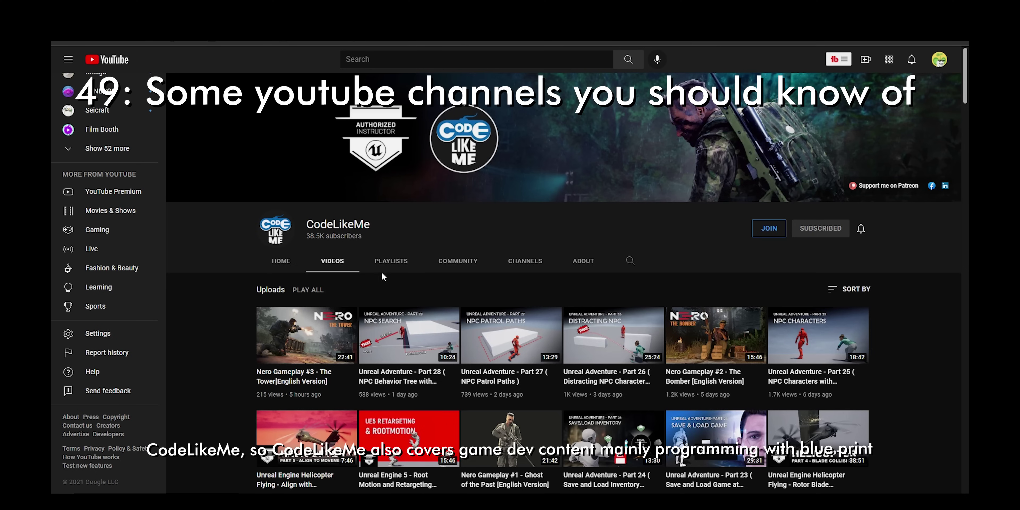
Examine the uploads on CodeLikeMe for gameplay feature tutorials and on Polygon Academy for environment art and lighting tutorials
scroll(644, 143, "down", 2)
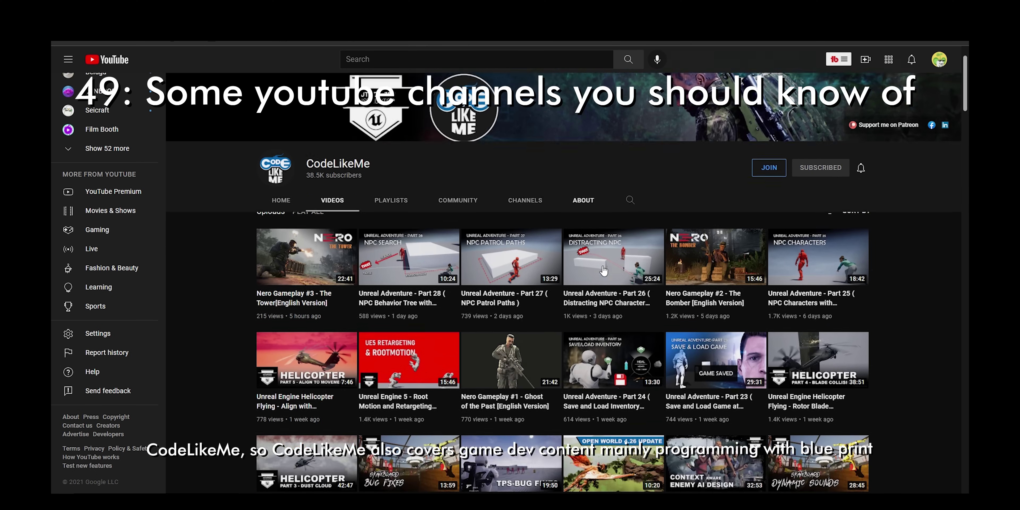
scroll(430, 235, "down", 2)
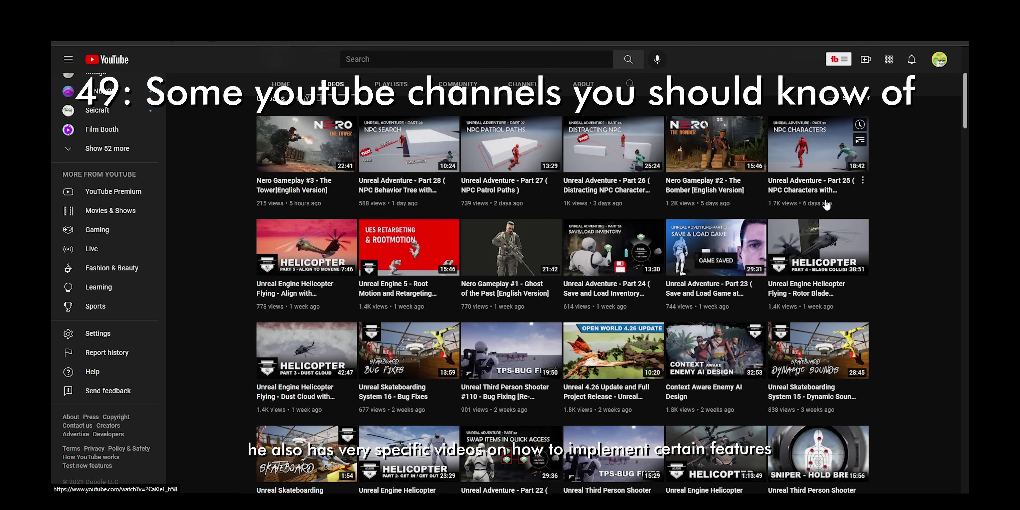
scroll(787, 217, "down", 7)
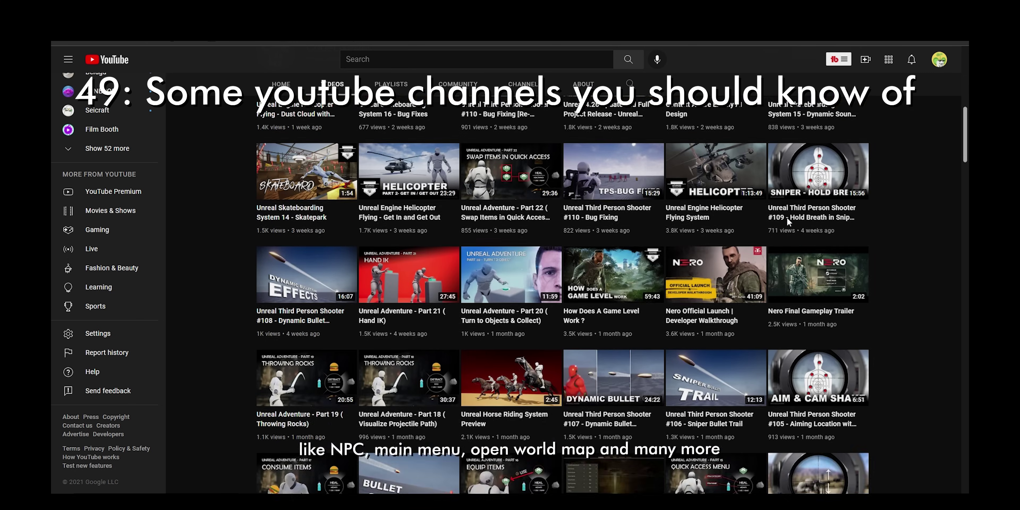
scroll(487, 212, "up", 4)
scroll(471, 204, "up", 3)
scroll(515, 214, "down", 4)
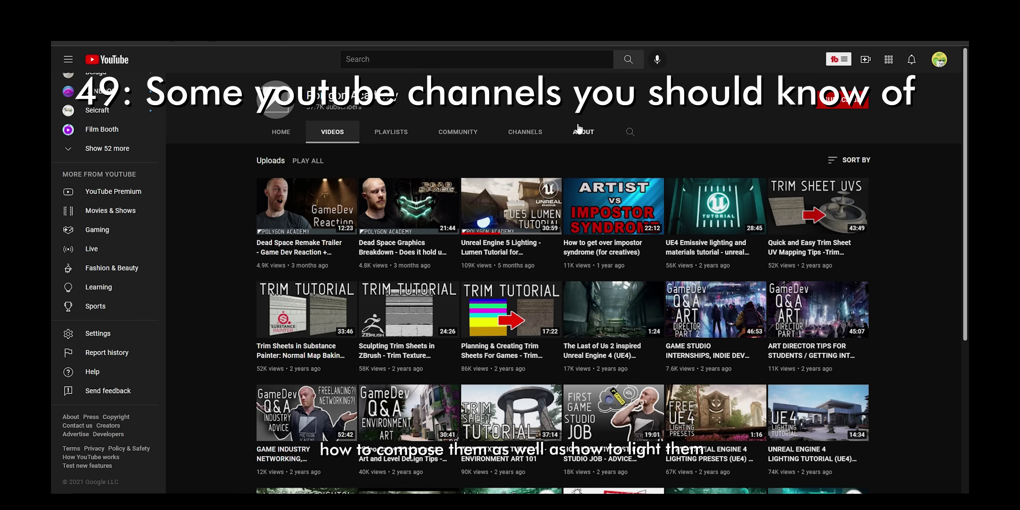
scroll(674, 277, "down", 5)
scroll(713, 294, "up", 5)
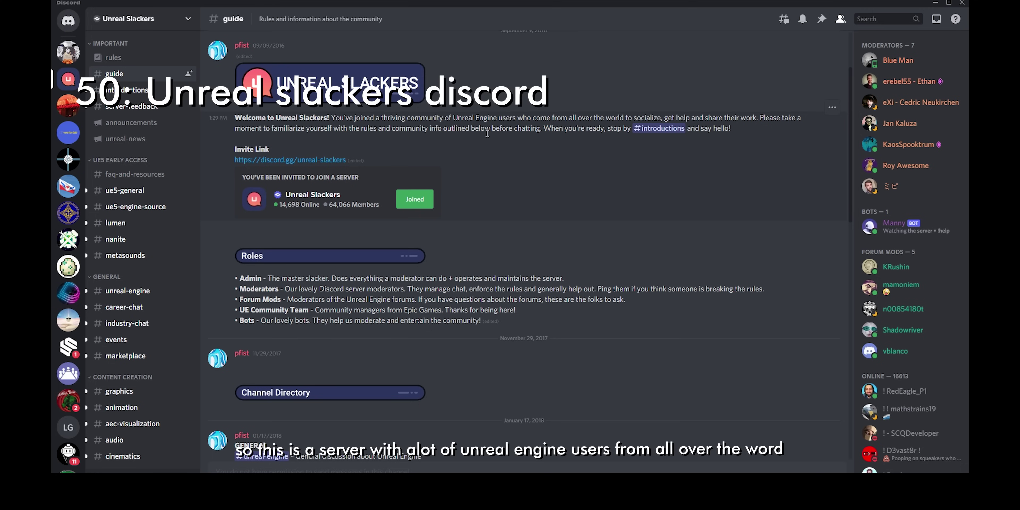
Switch to Discord and look through the Unreal Slackers server's channel categories, including the job board
scroll(189, 307, "down", 10)
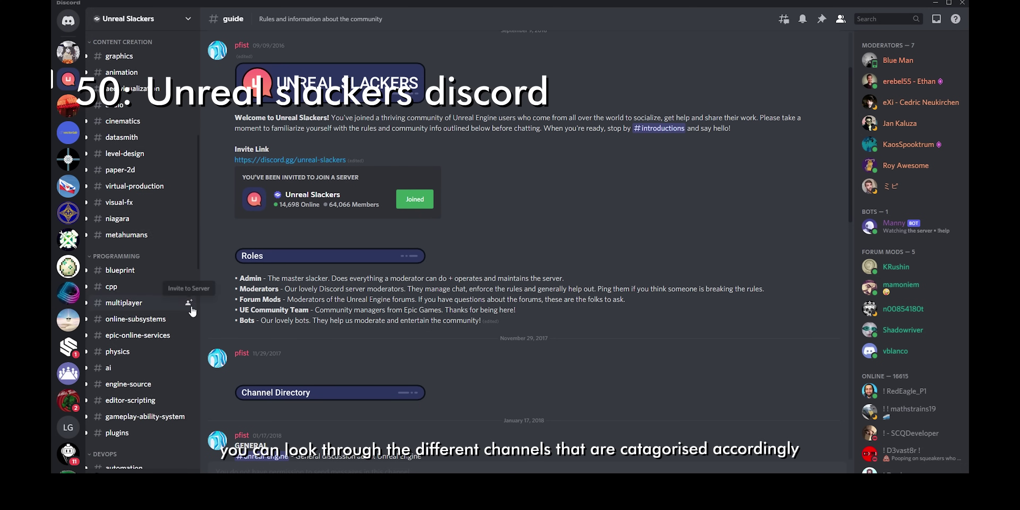
scroll(189, 307, "down", 5)
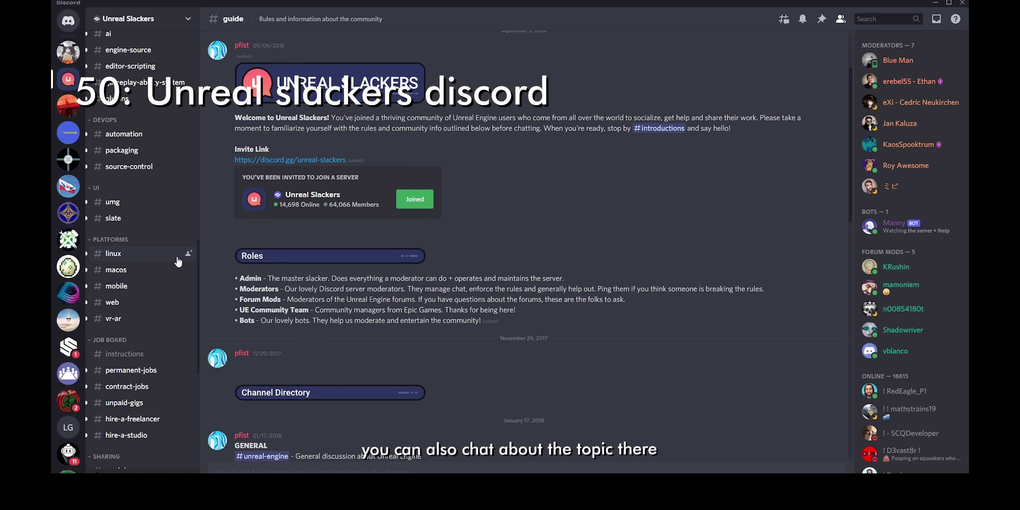
scroll(179, 302, "down", 2)
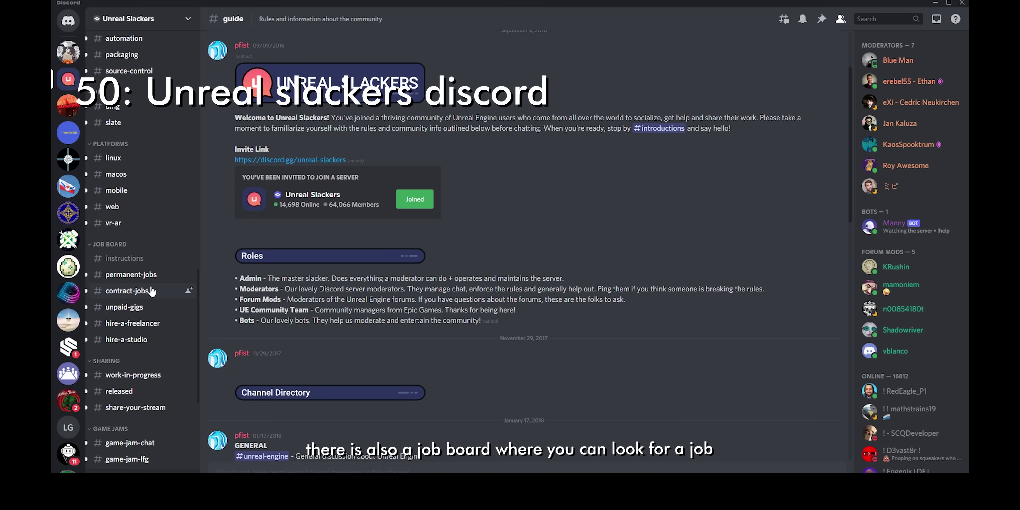
scroll(148, 288, "down", 3)
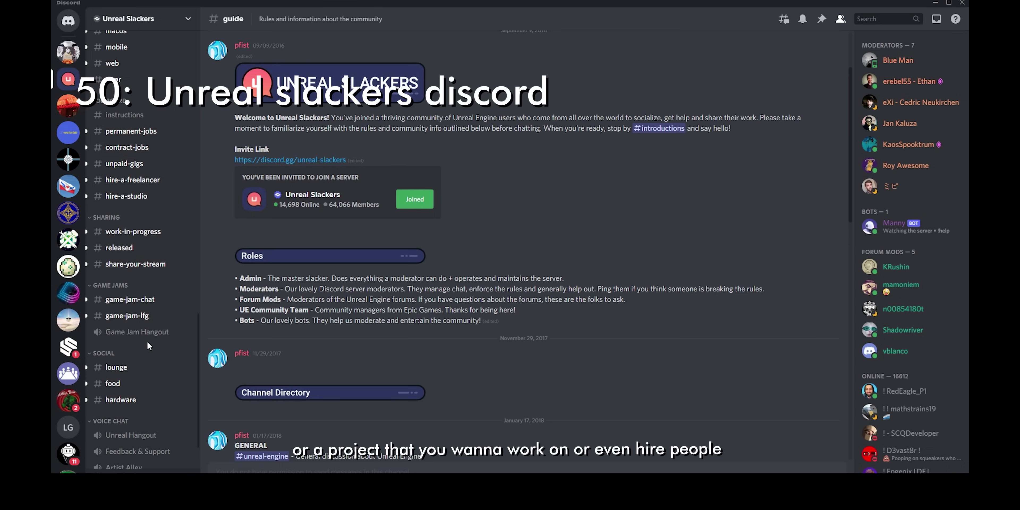
scroll(147, 341, "up", 10)
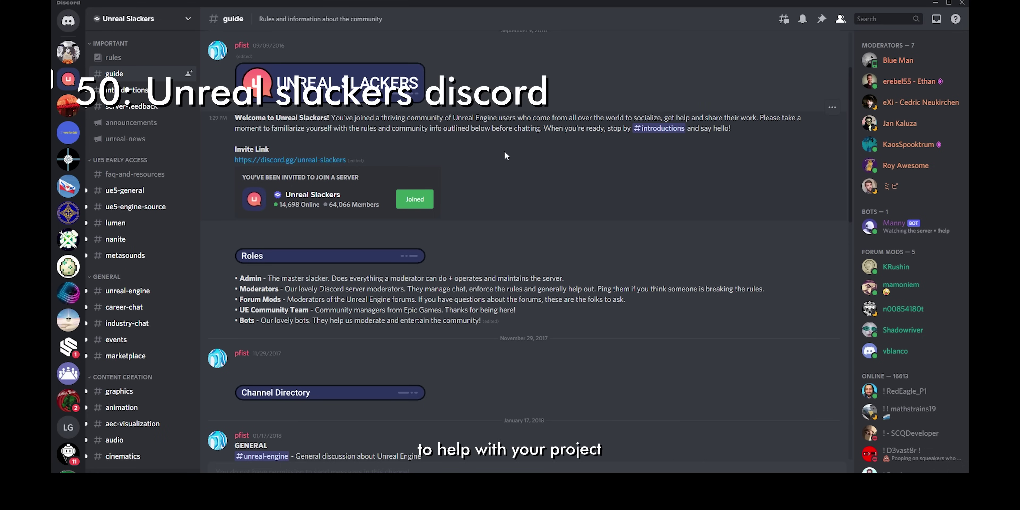